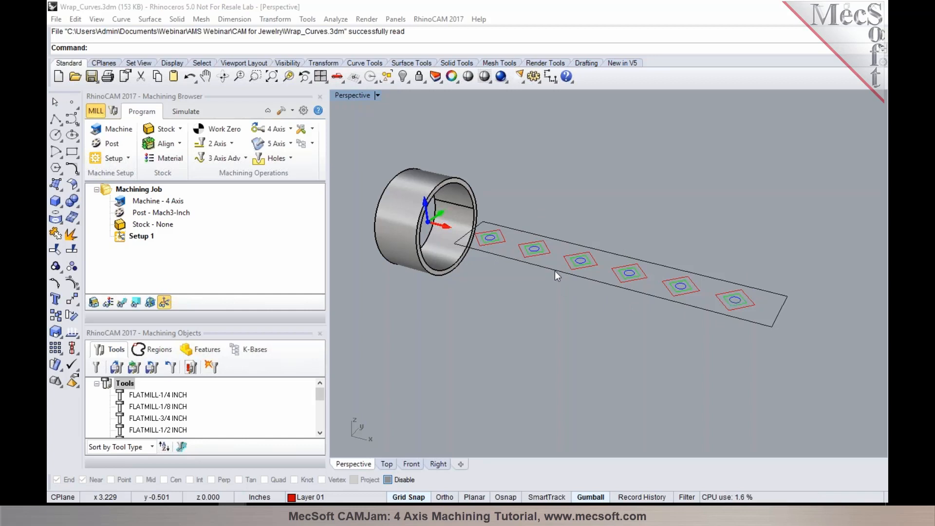
Apply the flat strip's outline and diamond pattern curves to the outer surface of the ring with Apply UV Curves
{"action": "mouse_move", "coordinate": [534, 294]}
{"action": "right_mouse_down"}
{"action": "mouse_move", "coordinate": [578, 294]}
{"action": "mouse_move", "coordinate": [548, 288]}
{"action": "right_mouse_up"}
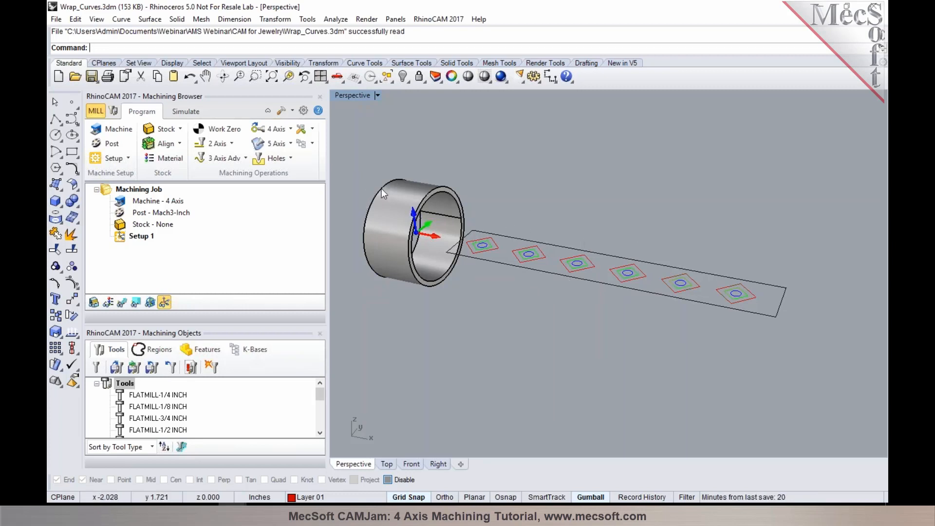
{"action": "scroll", "coordinate": [382, 189], "scroll_direction": "up", "scroll_amount": 2}
{"action": "scroll", "coordinate": [470, 233], "scroll_direction": "down", "scroll_amount": 4}
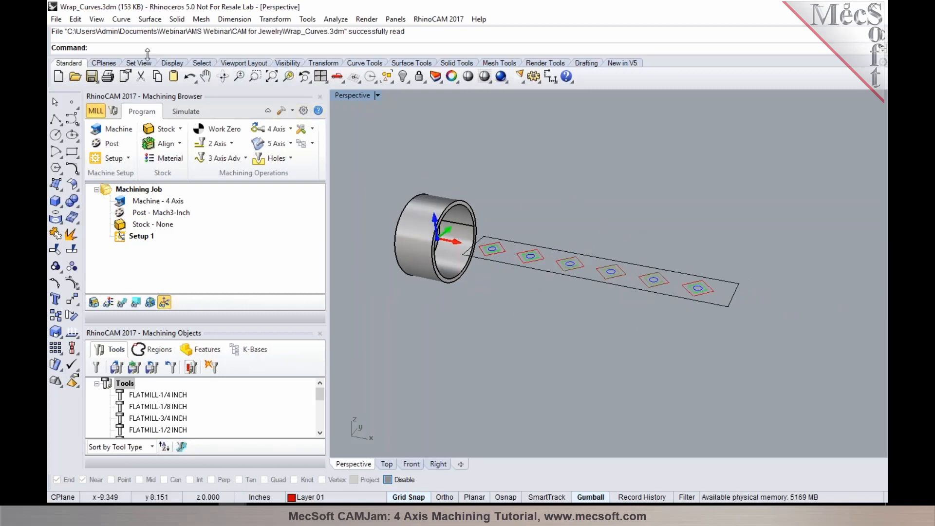
{"action": "left_click", "coordinate": [122, 19]}
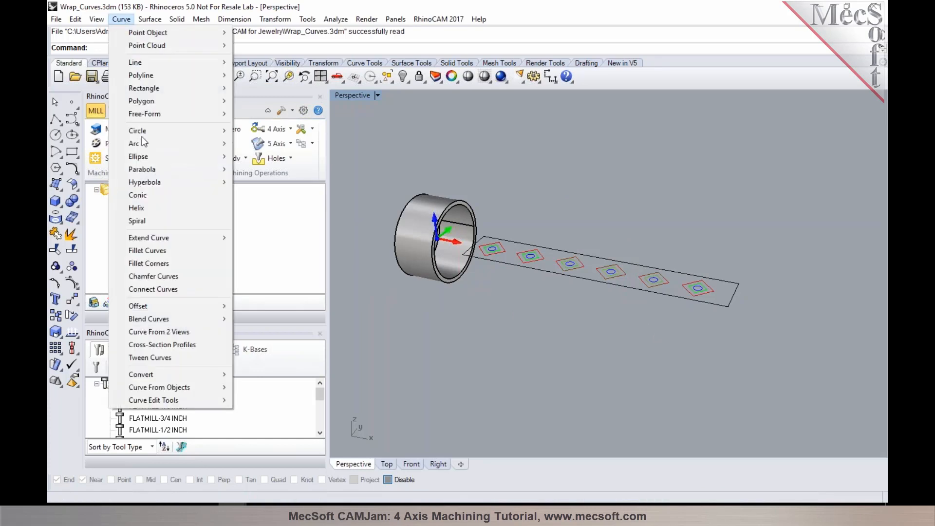
{"action": "mouse_move", "coordinate": [171, 390]}
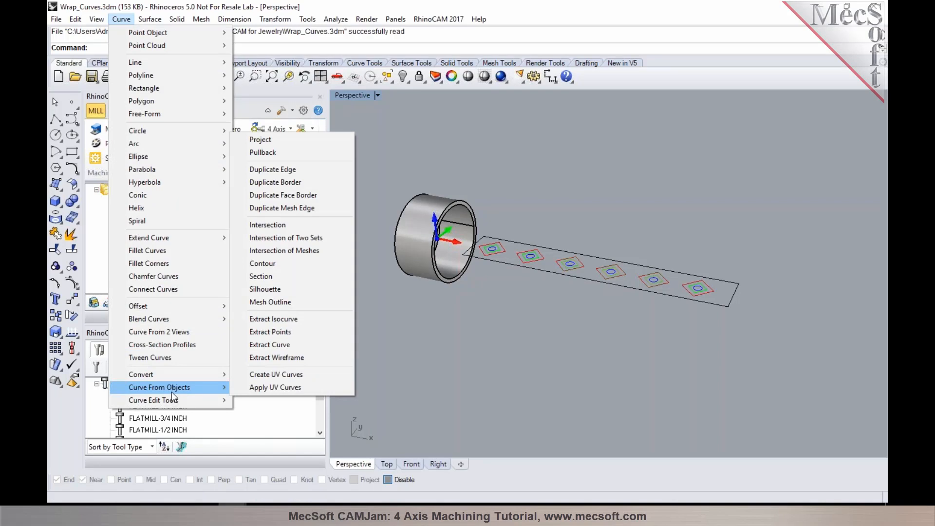
{"action": "left_click", "coordinate": [256, 388]}
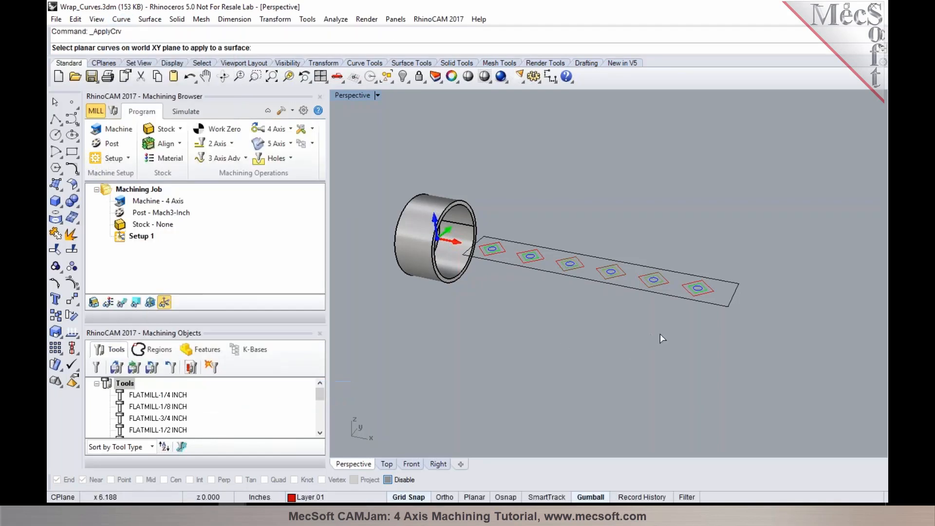
{"action": "left_click_drag", "start_coordinate": [706, 330], "coordinate": [582, 265]}
{"action": "left_click_drag", "start_coordinate": [520, 238], "coordinate": [490, 219]}
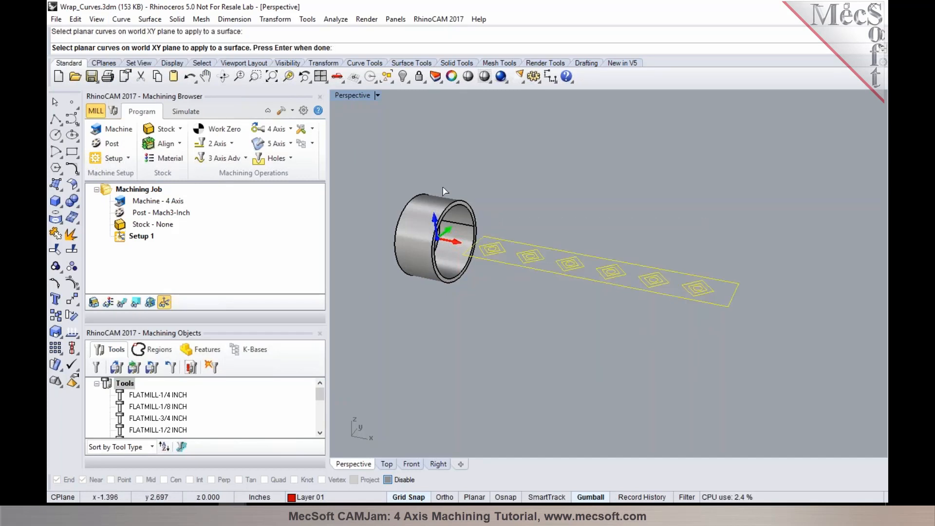
{"action": "scroll", "coordinate": [399, 185], "scroll_direction": "up", "scroll_amount": 4}
{"action": "key", "text": "Return"}
{"action": "right_click_drag", "start_coordinate": [497, 242], "coordinate": [457, 237]}
{"action": "scroll", "coordinate": [531, 239], "scroll_direction": "up", "scroll_amount": 6}
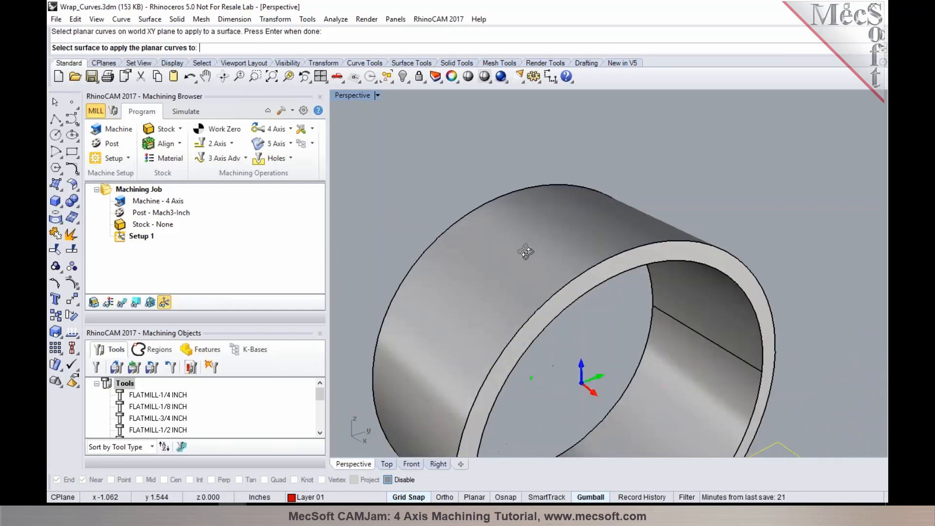
{"action": "left_click", "coordinate": [552, 244]}
{"action": "right_click_drag", "start_coordinate": [542, 238], "coordinate": [504, 238]}
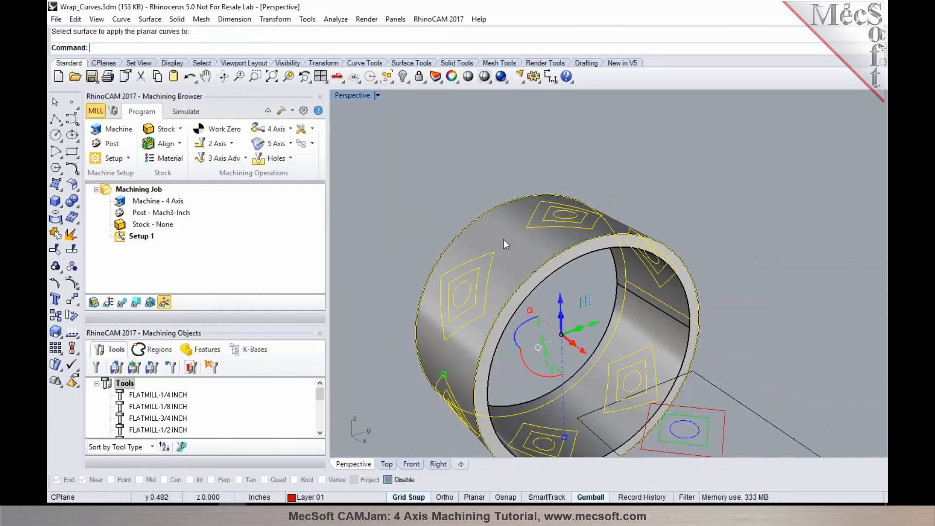
{"action": "left_click", "coordinate": [430, 210]}
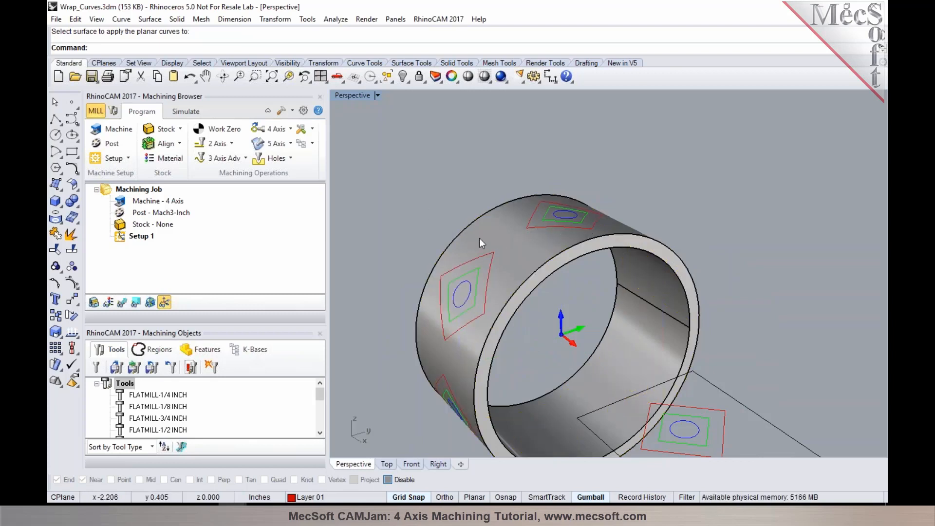
{"action": "scroll", "coordinate": [498, 221], "scroll_direction": "down", "scroll_amount": 5}
{"action": "scroll", "coordinate": [528, 226], "scroll_direction": "up", "scroll_amount": 5}
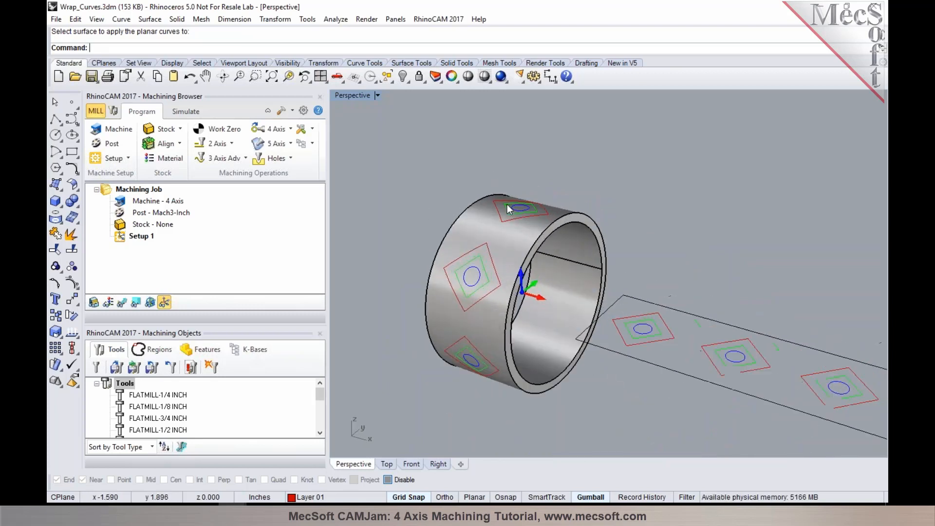
{"action": "left_click", "coordinate": [292, 129]}
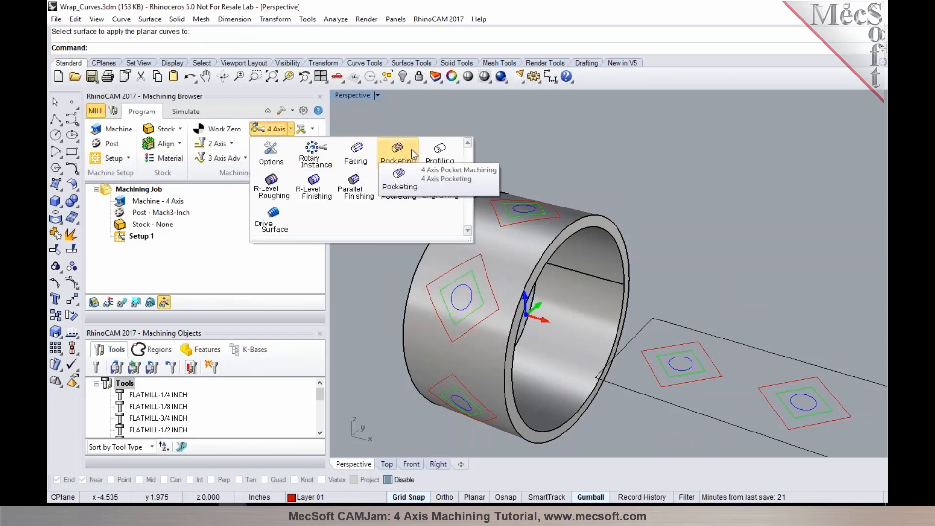
{"action": "left_click", "coordinate": [551, 147]}
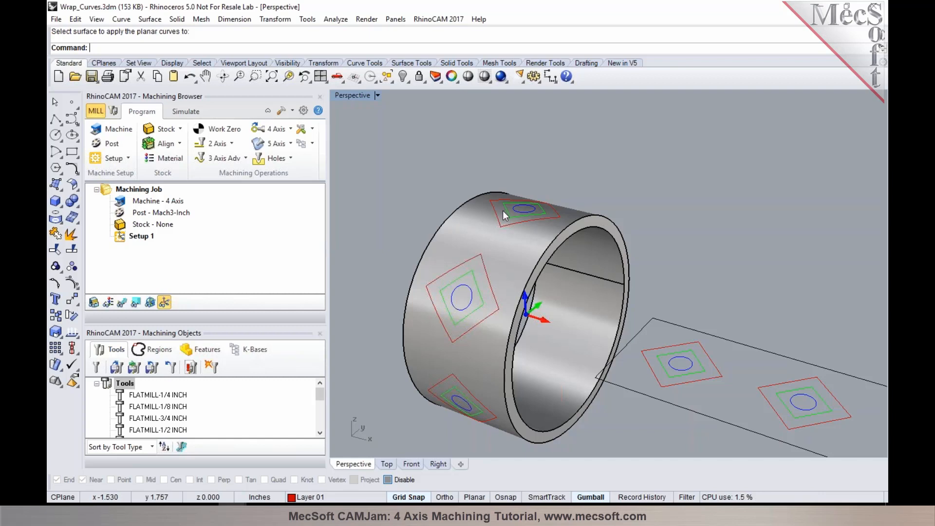
{"action": "scroll", "coordinate": [473, 217], "scroll_direction": "down", "scroll_amount": 2}
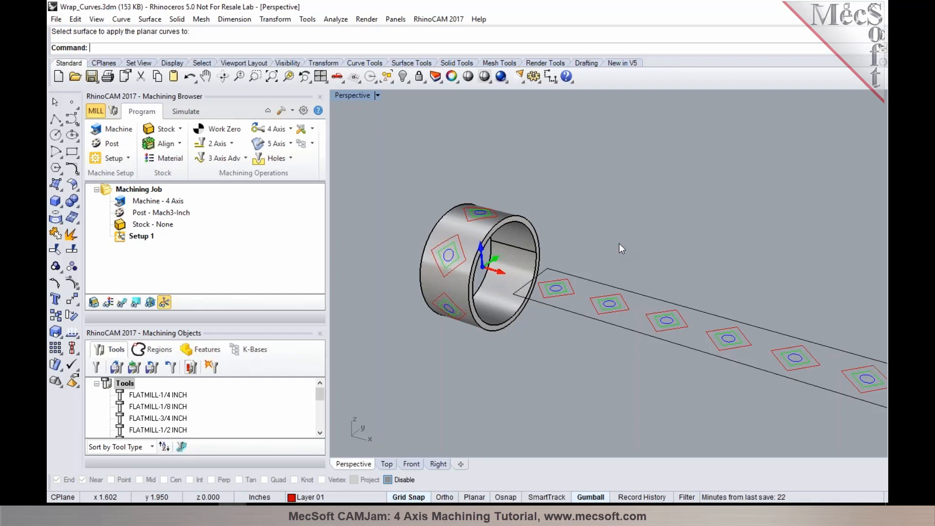
{"action": "scroll", "coordinate": [445, 236], "scroll_direction": "up", "scroll_amount": 5}
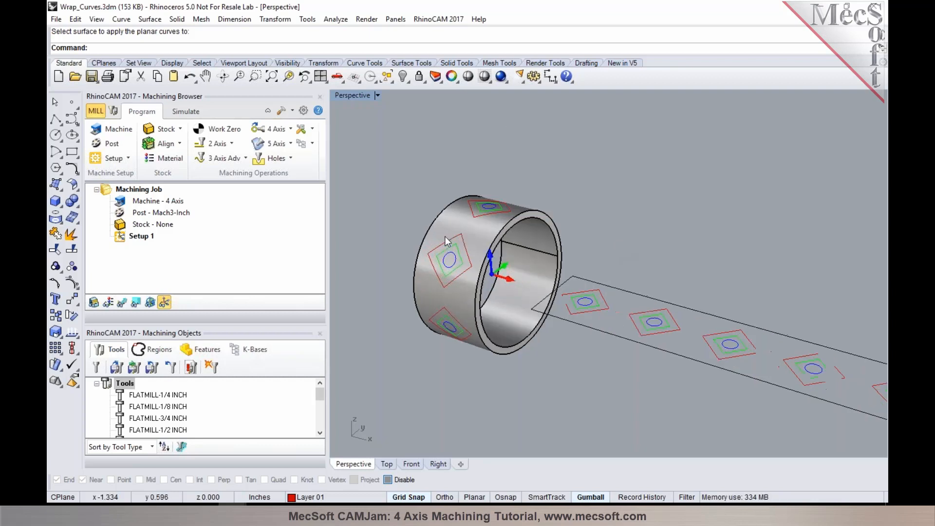
{"action": "right_click_drag", "start_coordinate": [500, 257], "coordinate": [492, 253]}
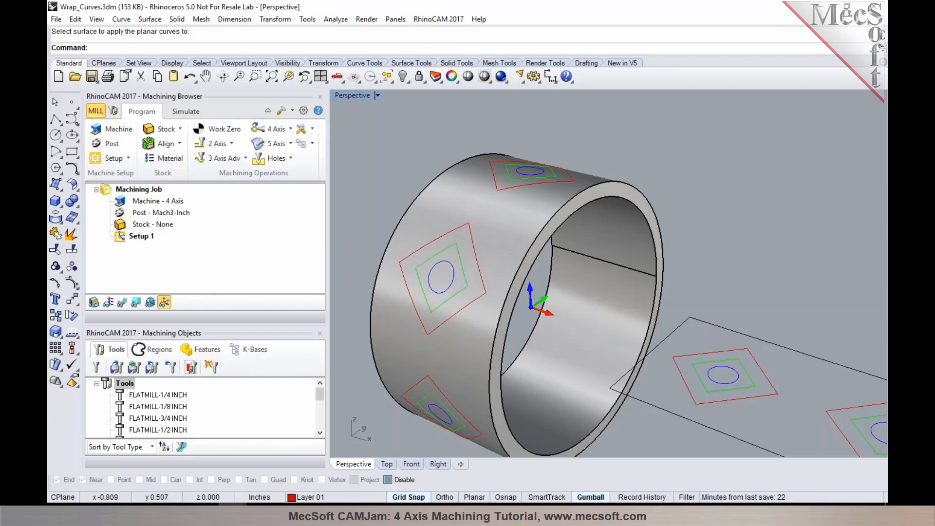
Select the outer diamond curve on the side of the ring and turn off the Gumball
{"action": "left_click", "coordinate": [479, 273]}
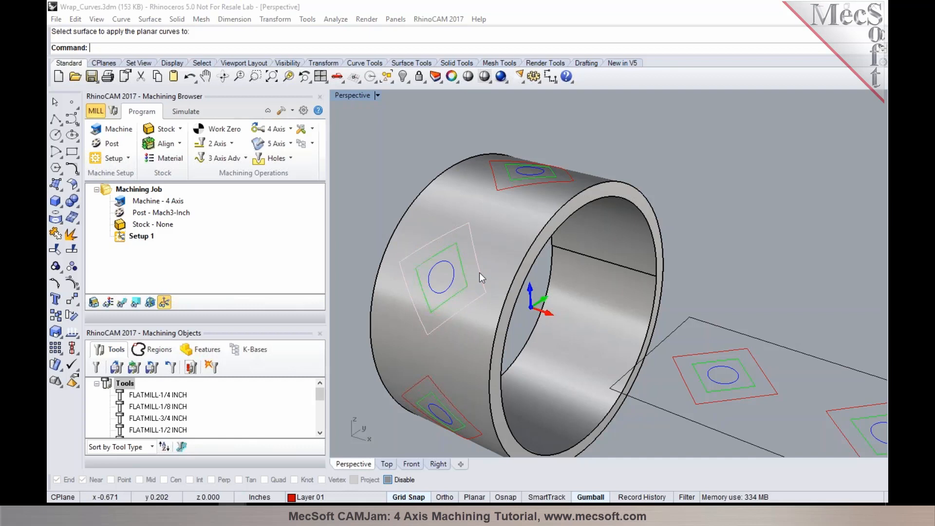
{"action": "left_click", "coordinate": [506, 306]}
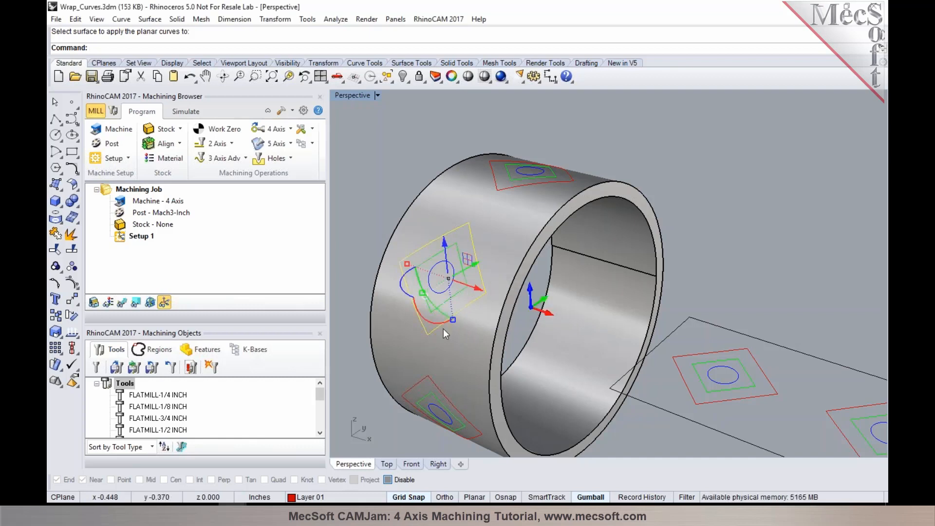
{"action": "left_click", "coordinate": [591, 496]}
{"action": "scroll", "coordinate": [432, 252], "scroll_direction": "down", "scroll_amount": 3}
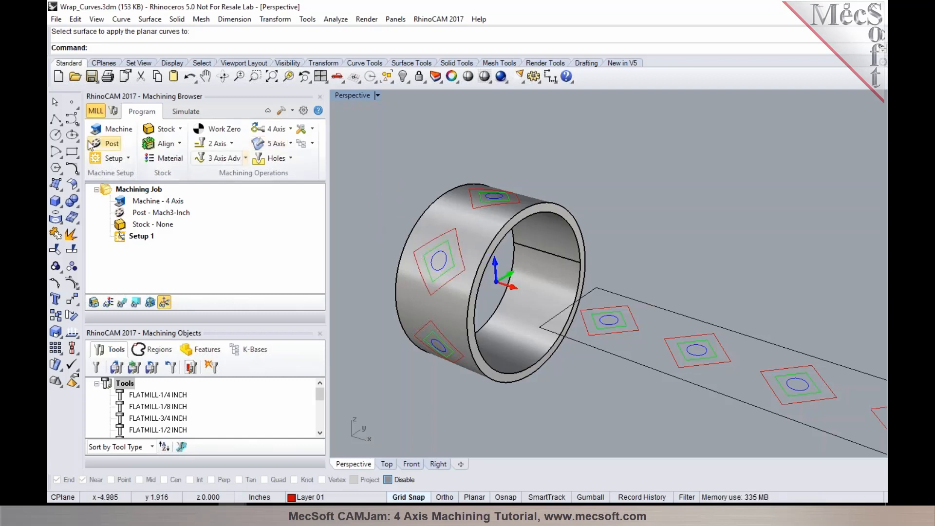
Open Band Design-1.3dm from the CAM for Jewelry folder, discarding the changes to Wrap_Curves.3dm
{"action": "left_click", "coordinate": [75, 81]}
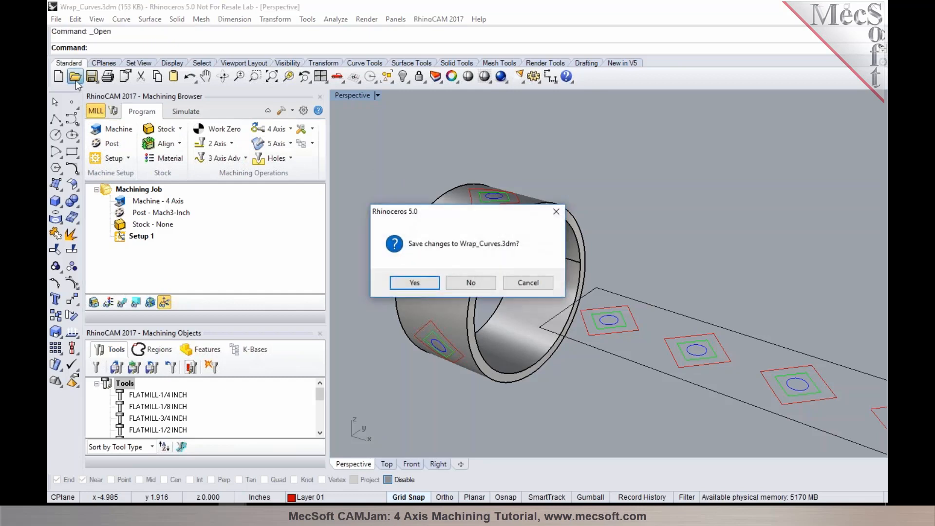
{"action": "left_click", "coordinate": [477, 282]}
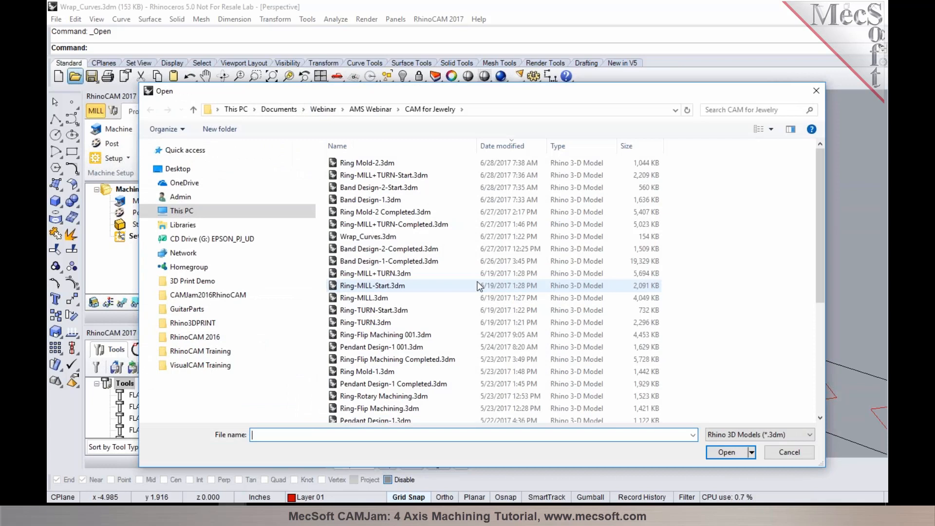
{"action": "left_click", "coordinate": [389, 202]}
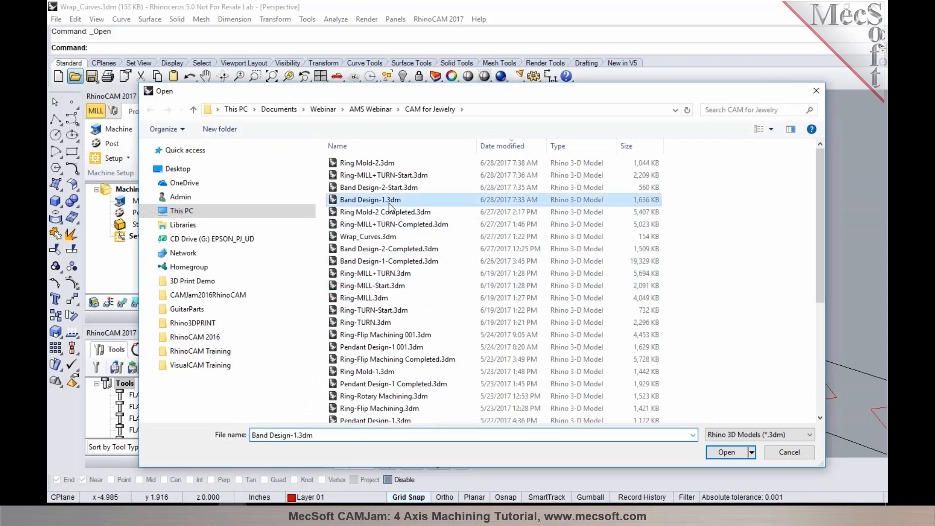
{"action": "left_click", "coordinate": [724, 452]}
Review and accept the machine tool setup with 4 Axis, Table configuration, rotary center at 0, 0, 0 and rotary axis +X
{"action": "mouse_move", "coordinate": [587, 211]}
{"action": "right_mouse_down"}
{"action": "mouse_move", "coordinate": [614, 232]}
{"action": "mouse_move", "coordinate": [600, 234]}
{"action": "mouse_move", "coordinate": [598, 226]}
{"action": "mouse_move", "coordinate": [605, 267]}
{"action": "mouse_move", "coordinate": [528, 202]}
{"action": "mouse_move", "coordinate": [593, 218]}
{"action": "right_mouse_up"}
{"action": "right_click_drag", "start_coordinate": [623, 242], "coordinate": [566, 210]}
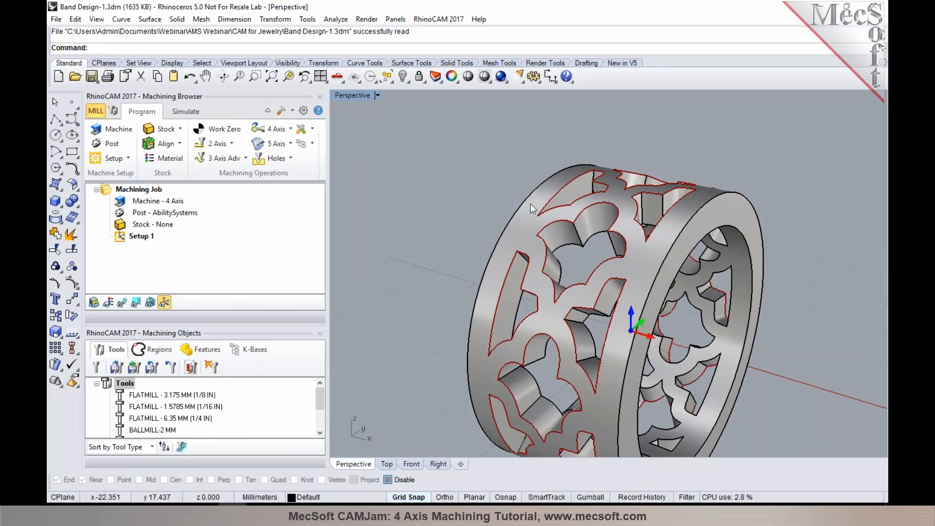
{"action": "scroll", "coordinate": [446, 179], "scroll_direction": "down", "scroll_amount": 3}
{"action": "right_click_drag", "start_coordinate": [445, 179], "coordinate": [507, 212]}
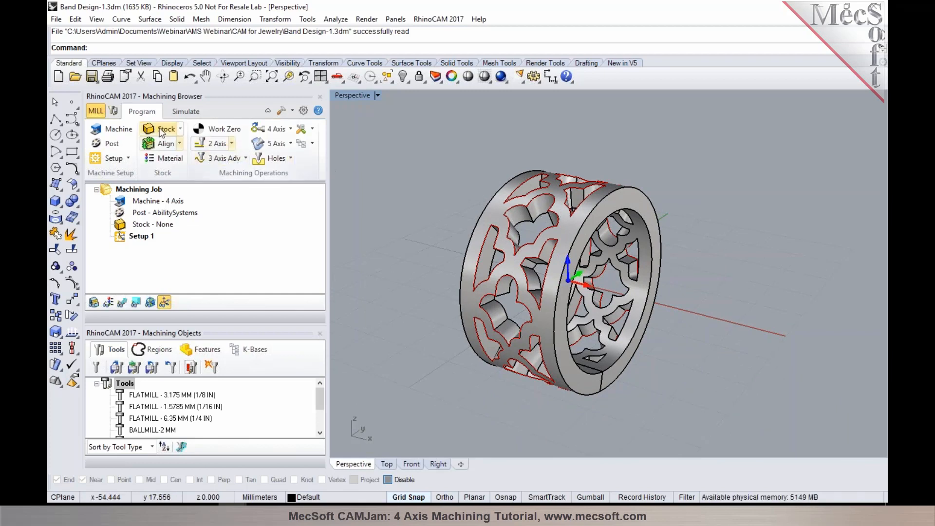
{"action": "left_click", "coordinate": [116, 127]}
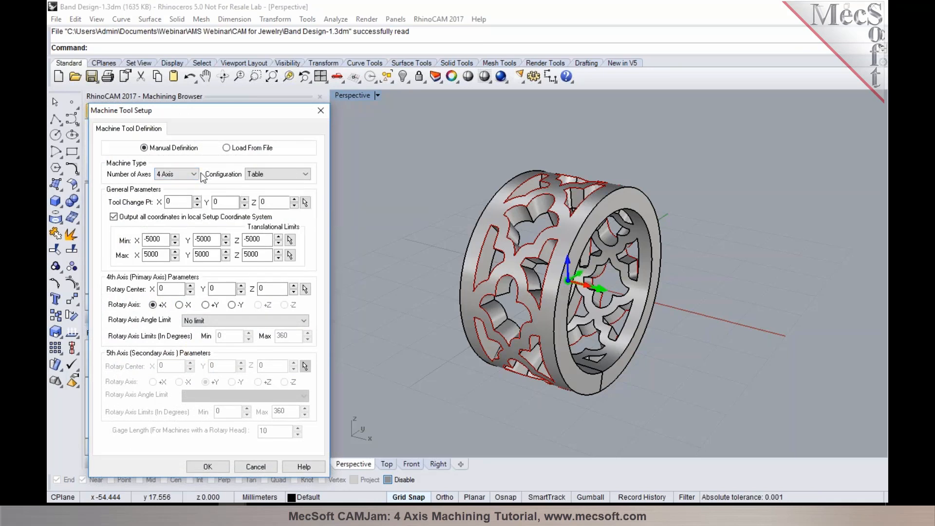
{"action": "mouse_move", "coordinate": [304, 178]}
{"action": "mouse_move", "coordinate": [153, 304]}
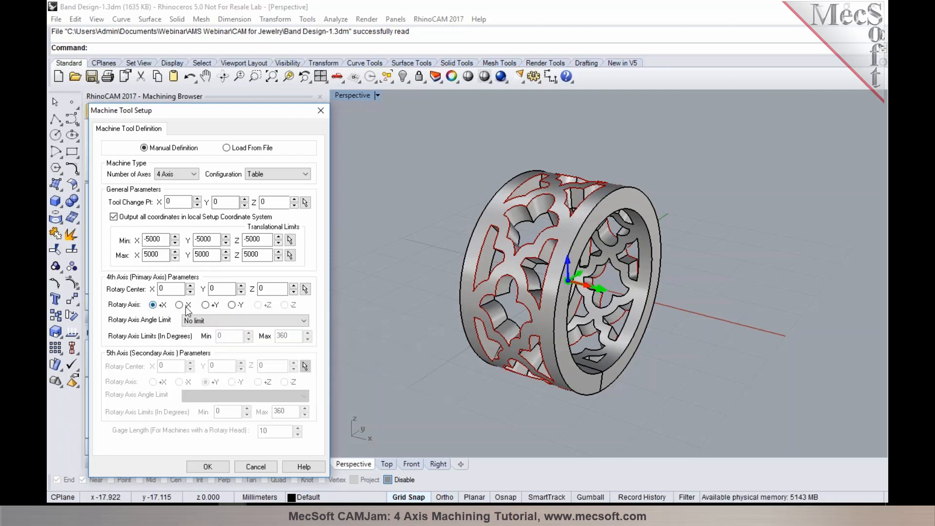
{"action": "left_click", "coordinate": [207, 467]}
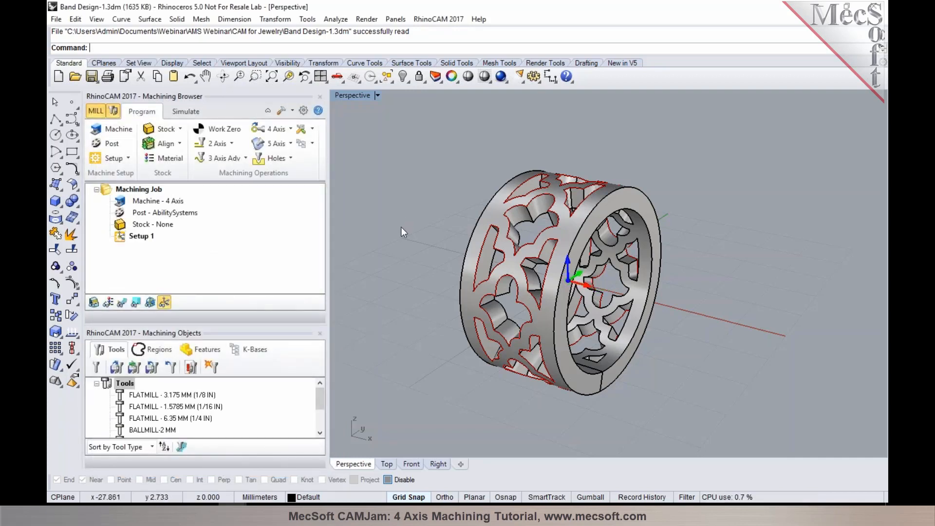
Isolate the plain ring body by showing Layer 03, making it current, and hiding Layer 01 and Default
{"action": "right_click_drag", "start_coordinate": [416, 204], "coordinate": [507, 249]}
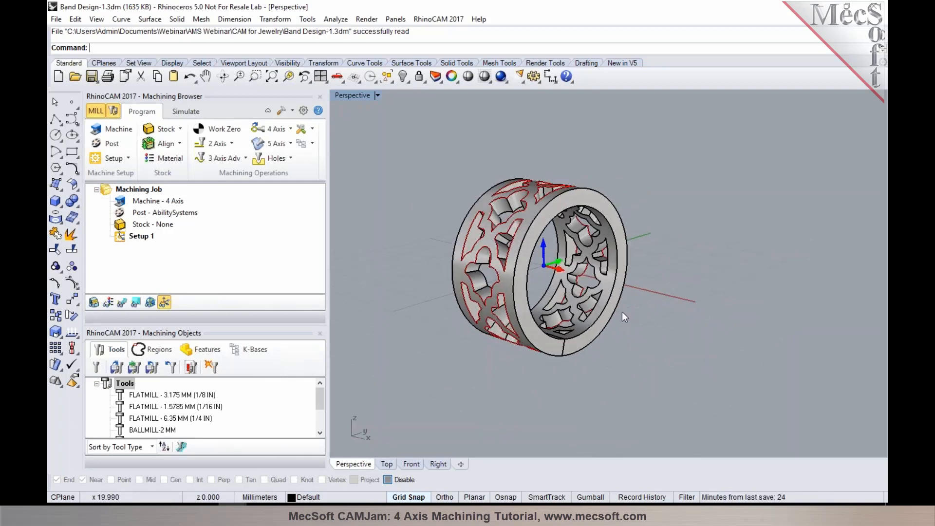
{"action": "left_click", "coordinate": [434, 77]}
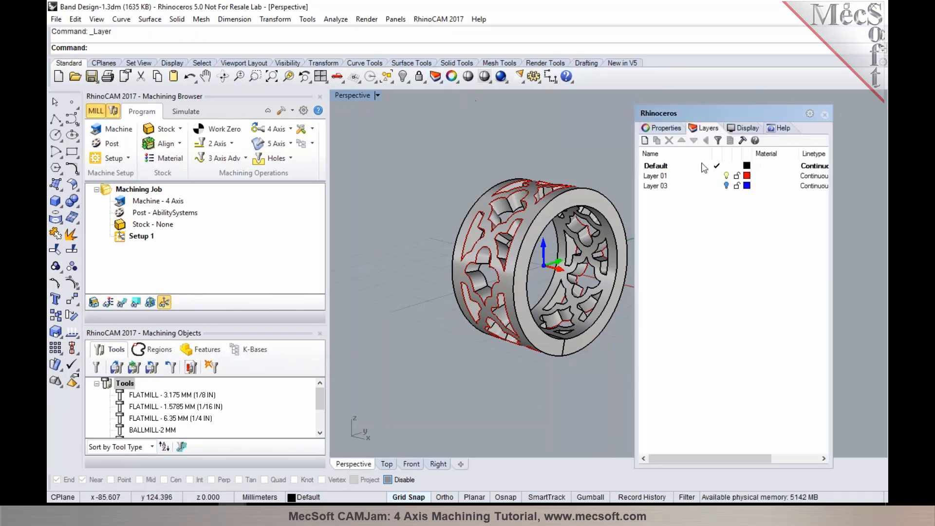
{"action": "left_click", "coordinate": [726, 186]}
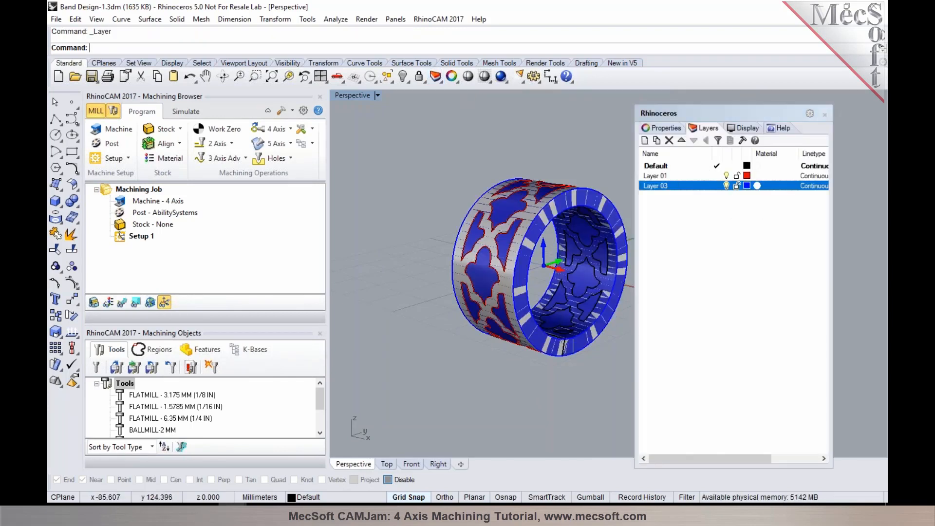
{"action": "scroll", "coordinate": [623, 177], "scroll_direction": "up", "scroll_amount": 2}
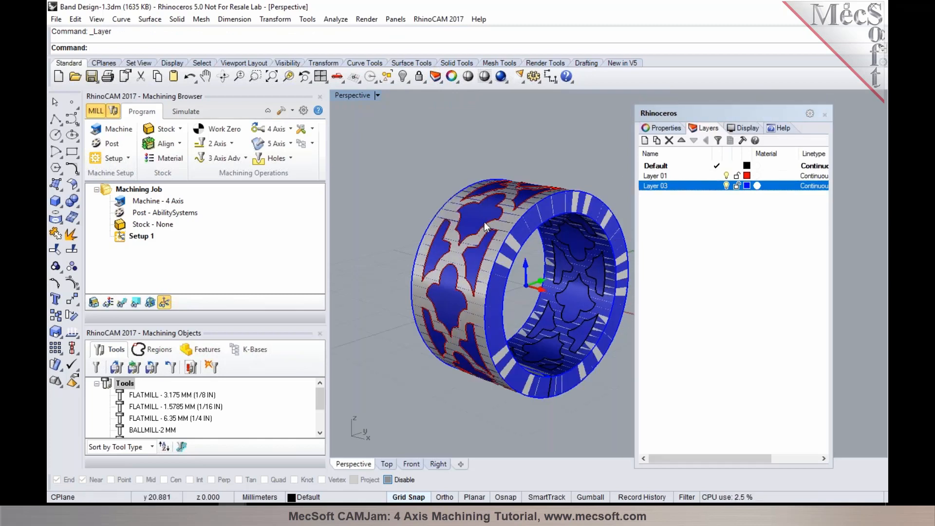
{"action": "left_click", "coordinate": [726, 176]}
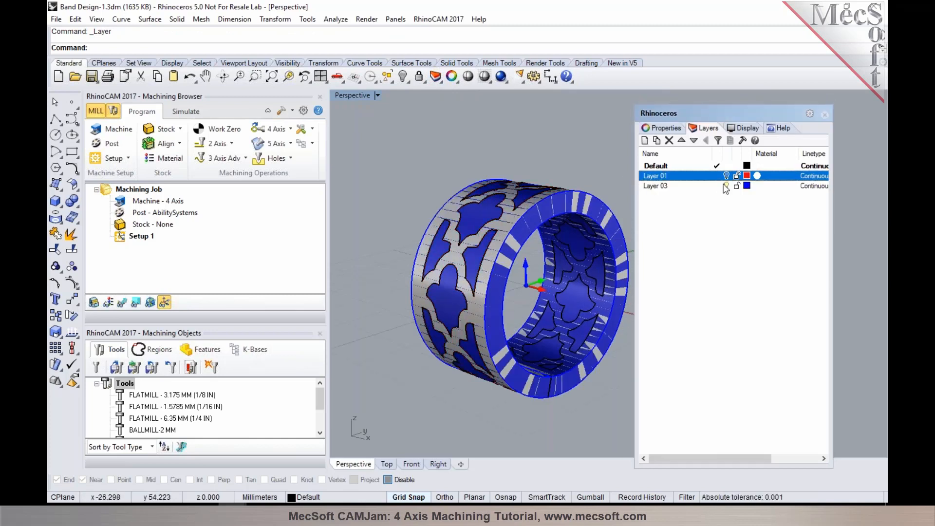
{"action": "left_click", "coordinate": [722, 185]}
{"action": "left_click", "coordinate": [727, 165]}
Define the machining stock from the selected blue ring body on Layer 03 using Stock from selection
{"action": "right_click_drag", "start_coordinate": [557, 160], "coordinate": [500, 193]}
{"action": "left_click", "coordinate": [475, 194]}
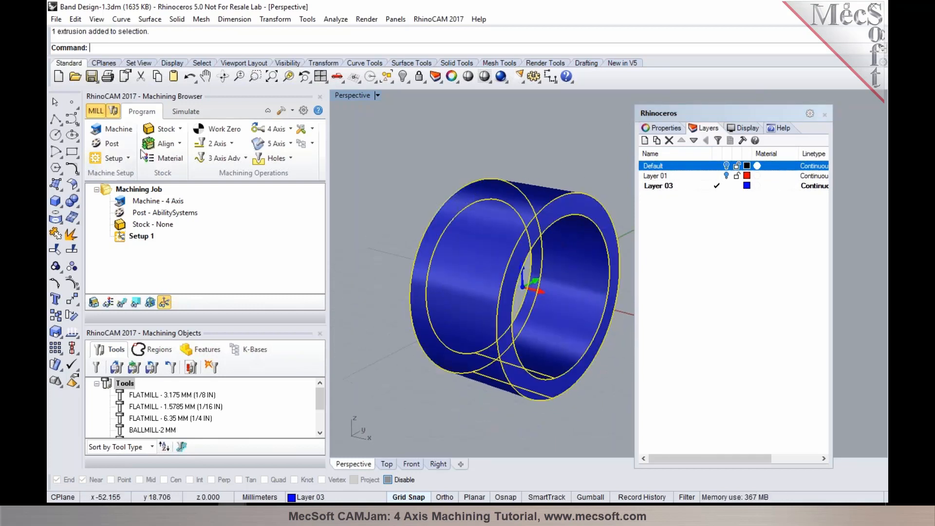
{"action": "left_click", "coordinate": [180, 129]}
{"action": "left_click", "coordinate": [179, 130]}
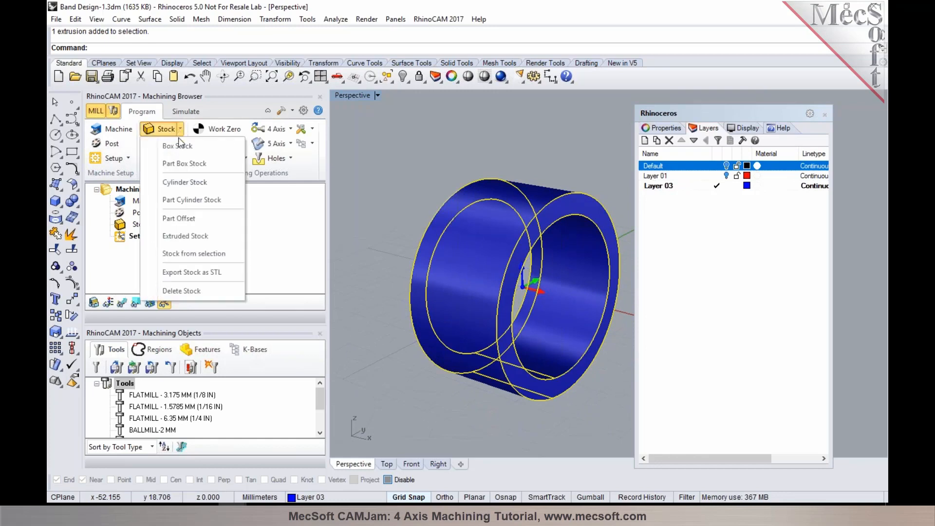
{"action": "left_click", "coordinate": [177, 251]}
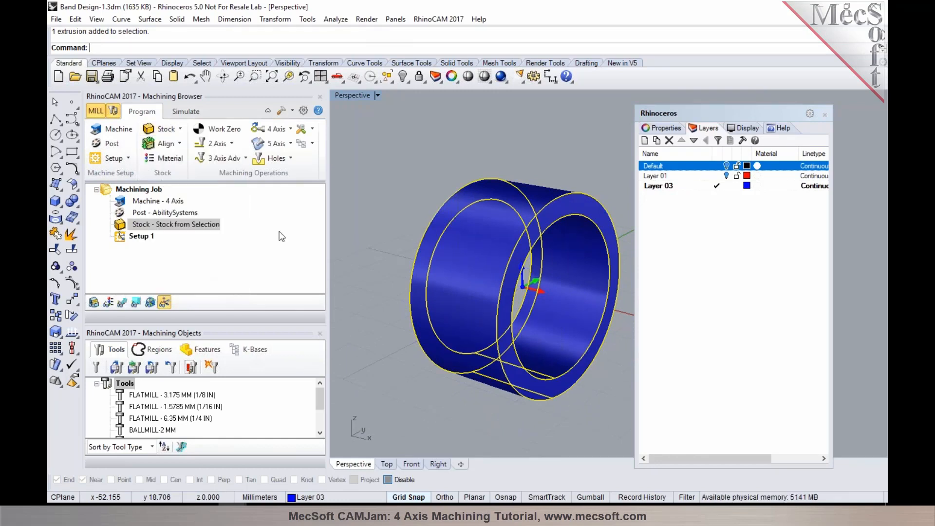
Restore the patterned ring by making the Default layer current, hiding Layer 03 and showing Layer 01, and close the layer list
{"action": "left_click", "coordinate": [365, 218]}
{"action": "left_click", "coordinate": [717, 166]}
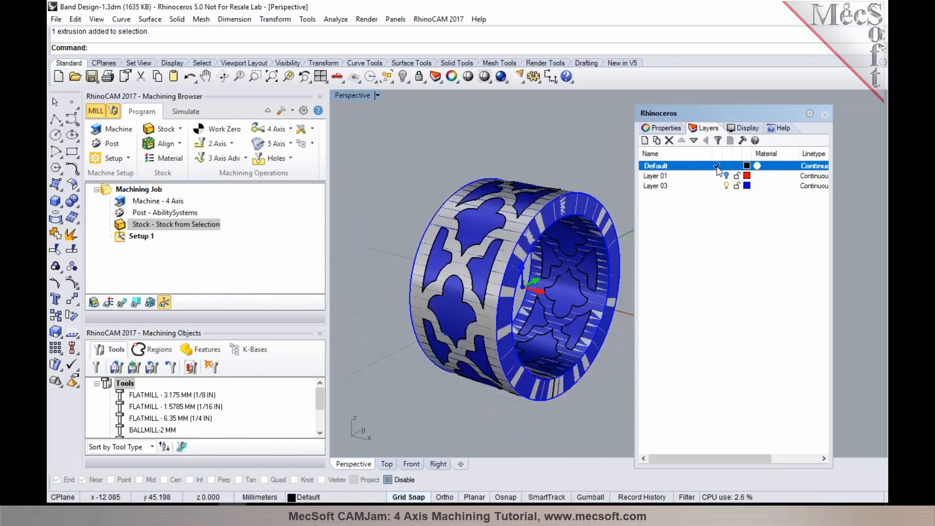
{"action": "left_click", "coordinate": [726, 185]}
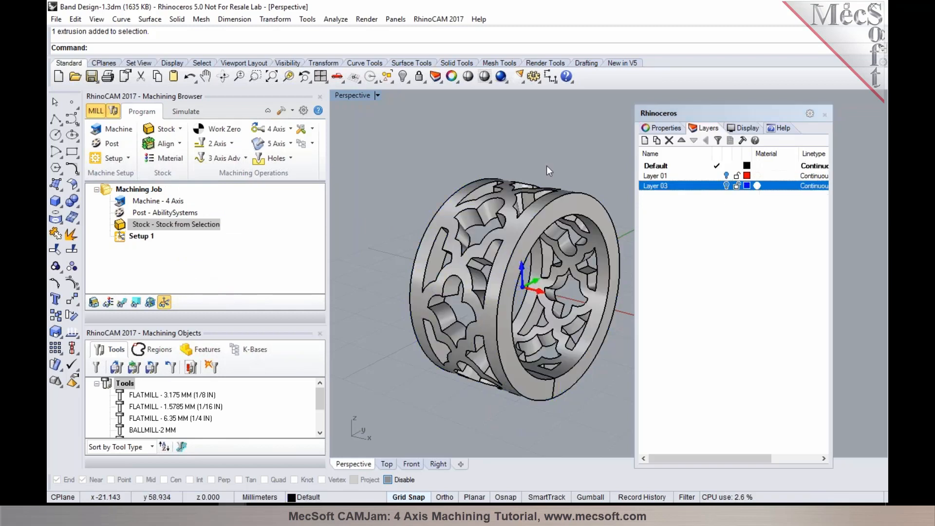
{"action": "left_click", "coordinate": [726, 175]}
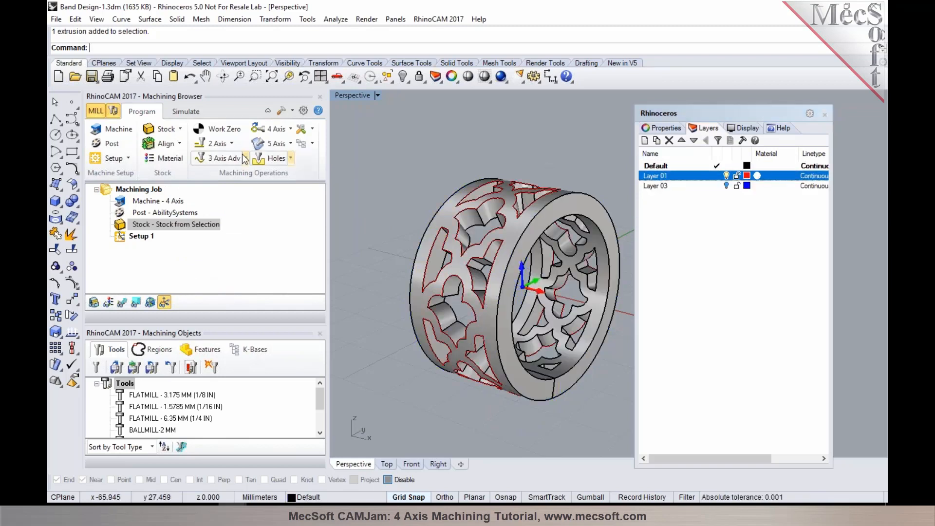
{"action": "left_click", "coordinate": [825, 114]}
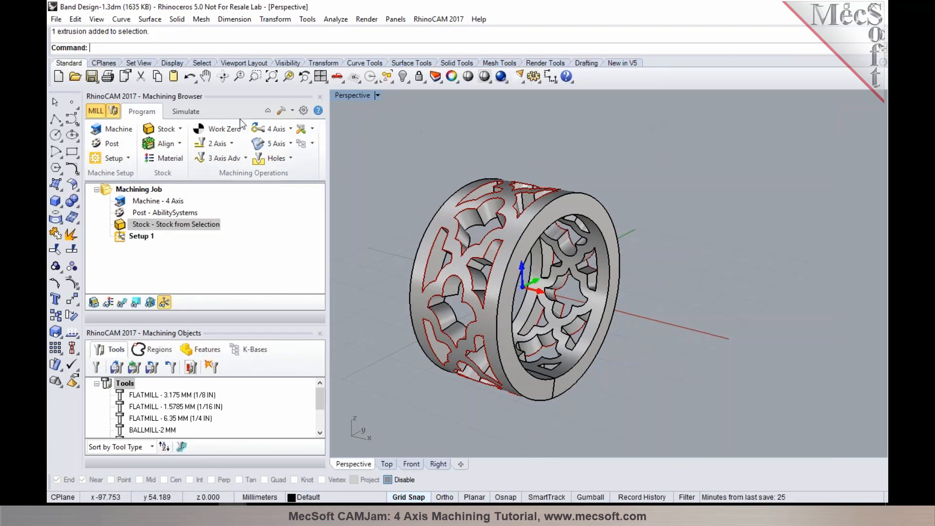
Inspect the ring stock in the simulation view, return to programming and look over the available stock types
{"action": "left_click", "coordinate": [192, 112]}
{"action": "right_click_drag", "start_coordinate": [434, 168], "coordinate": [589, 236]}
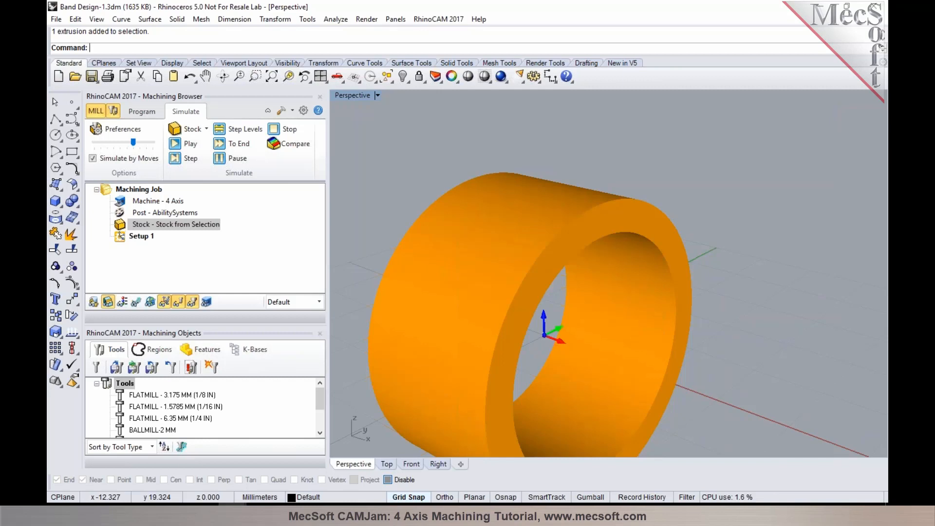
{"action": "scroll", "coordinate": [560, 179], "scroll_direction": "down", "scroll_amount": 2}
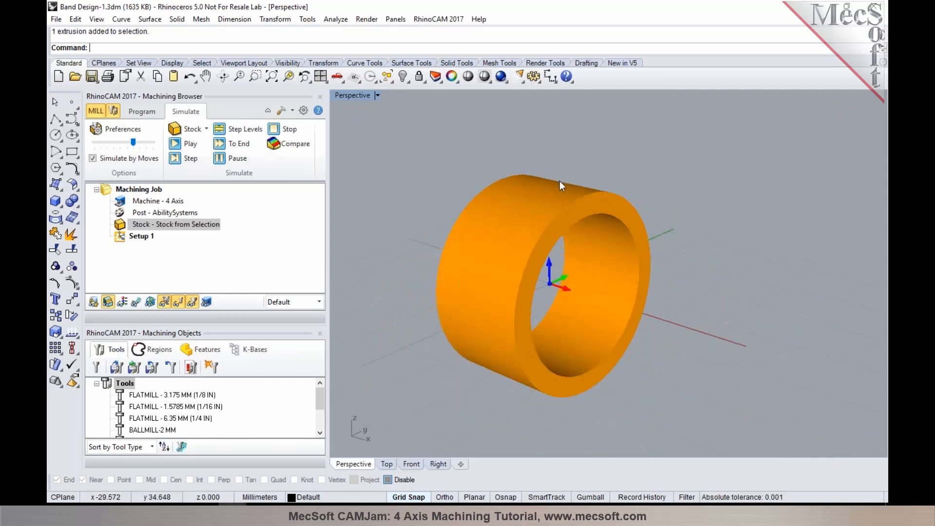
{"action": "left_click", "coordinate": [152, 114]}
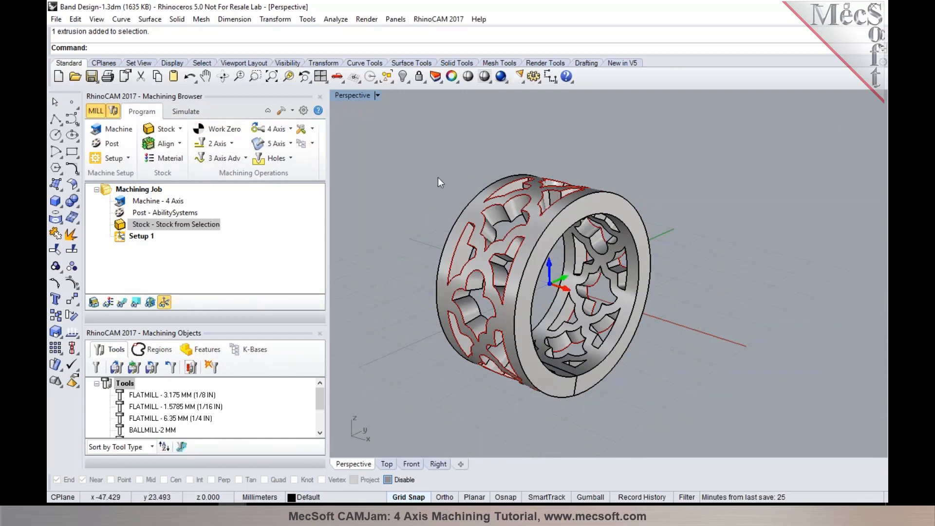
{"action": "left_click", "coordinate": [180, 129]}
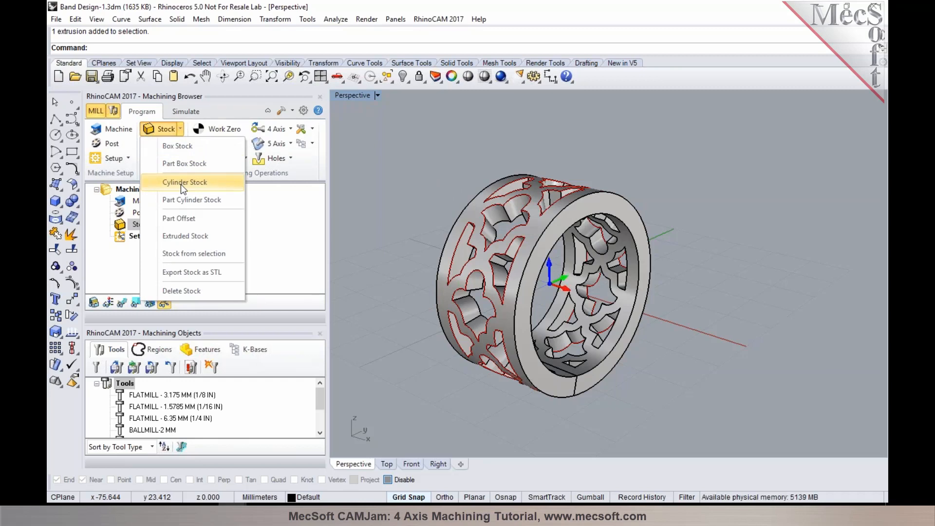
{"action": "left_click", "coordinate": [468, 170]}
Lock the patterned ring polysurface so that only the red curves remain selectable
{"action": "scroll", "coordinate": [420, 188], "scroll_direction": "up", "scroll_amount": 2}
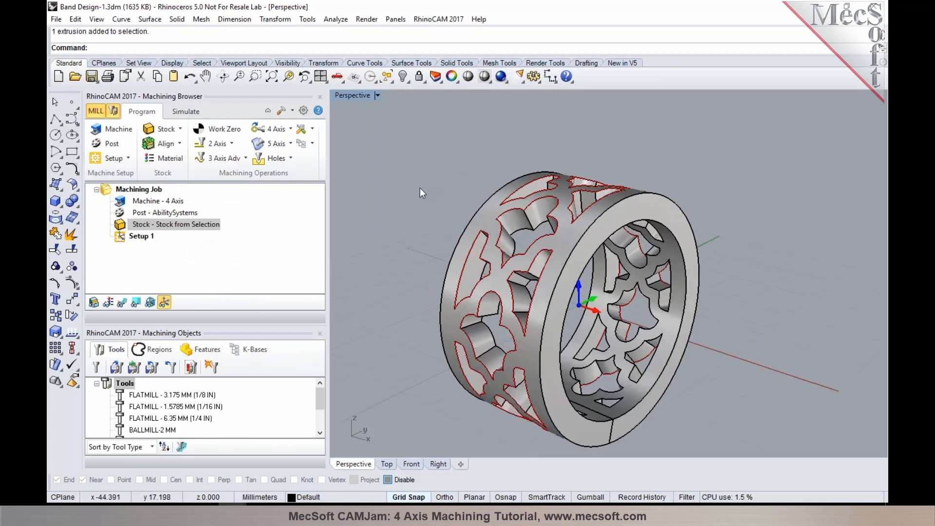
{"action": "right_click_drag", "start_coordinate": [446, 186], "coordinate": [442, 194]}
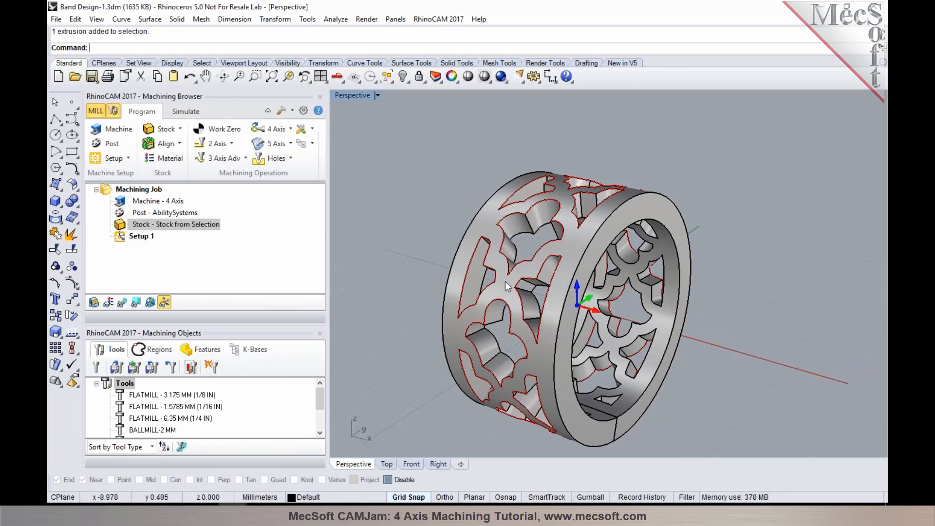
{"action": "left_click", "coordinate": [484, 213]}
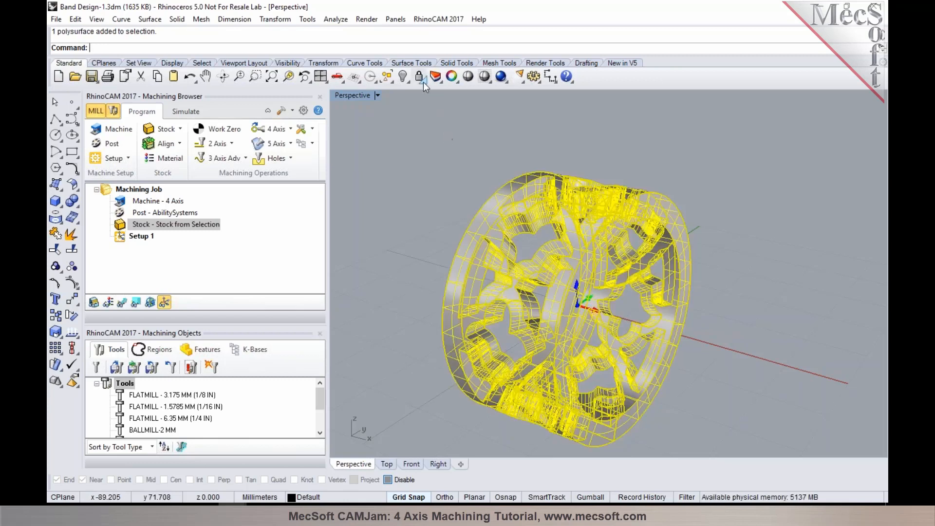
{"action": "left_click", "coordinate": [419, 76]}
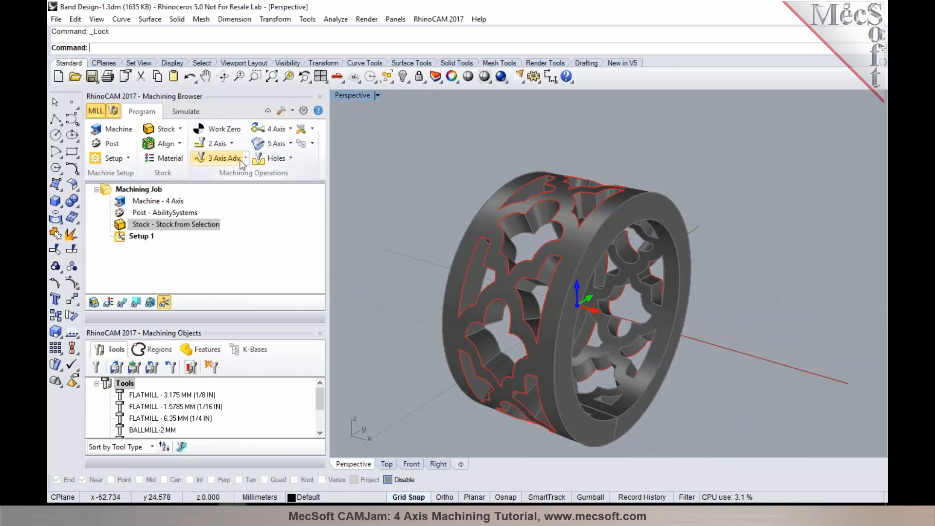
Start a 4 Axis Pocketing operation and pick the first flower-shaped cutout curves on the ring as machining regions
{"action": "left_click", "coordinate": [291, 129]}
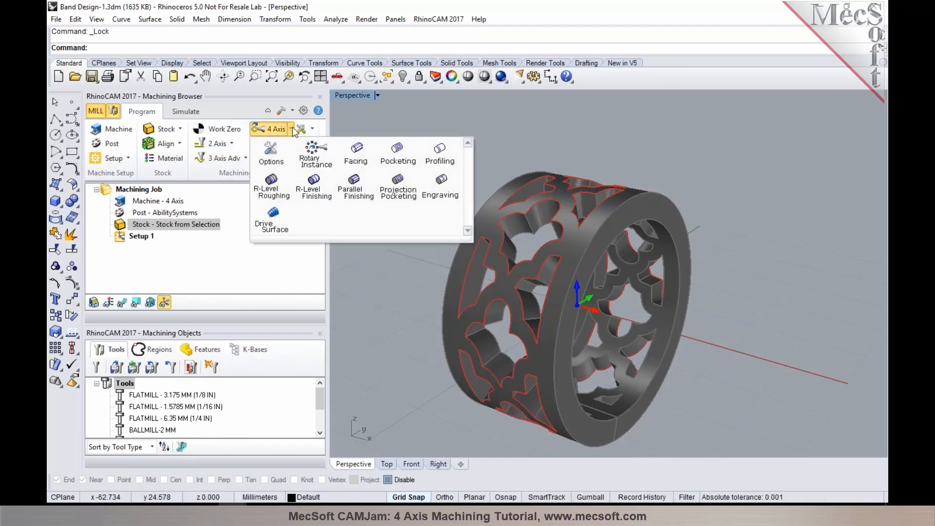
{"action": "left_click", "coordinate": [398, 161]}
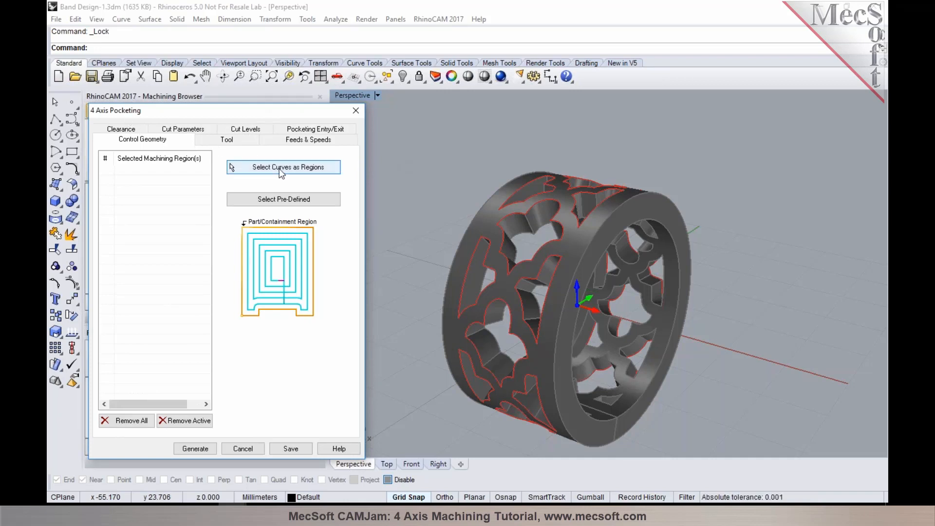
{"action": "left_click", "coordinate": [232, 167]}
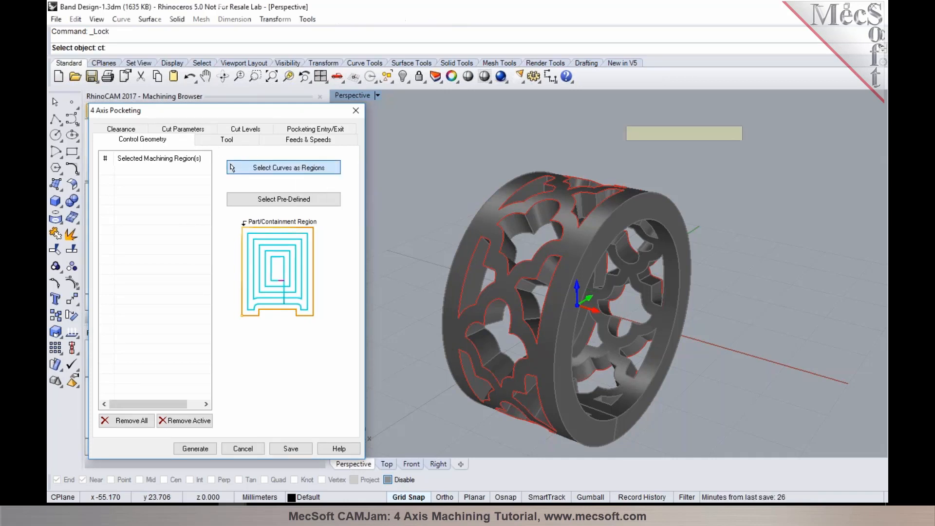
{"action": "left_click", "coordinate": [532, 209]}
{"action": "left_click", "coordinate": [489, 341]}
{"action": "right_click_drag", "start_coordinate": [489, 341], "coordinate": [492, 304]}
{"action": "scroll", "coordinate": [489, 317], "scroll_direction": "down", "scroll_amount": 5}
{"action": "left_click", "coordinate": [582, 361]}
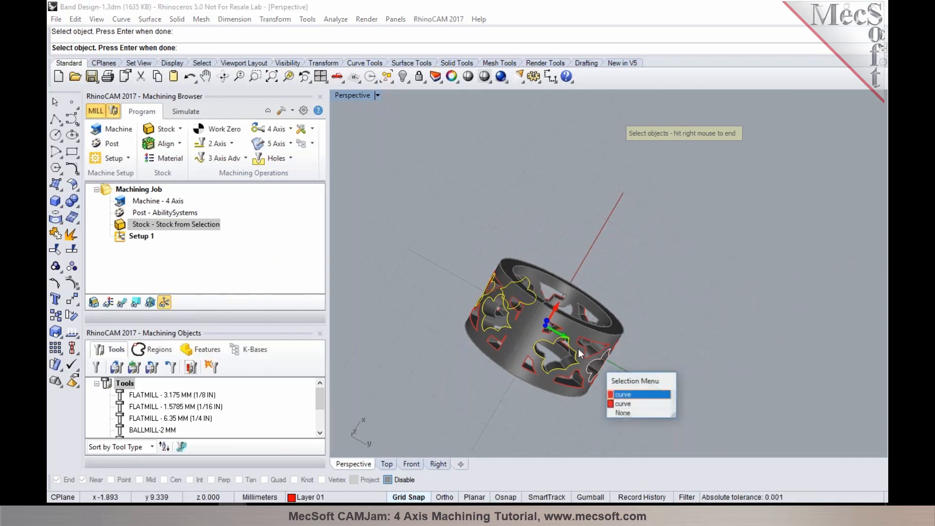
{"action": "left_click", "coordinate": [620, 404]}
Add the remaining flower-shaped cutout curves around the ring and finish the machining region selection
{"action": "right_click_drag", "start_coordinate": [605, 366], "coordinate": [588, 340]}
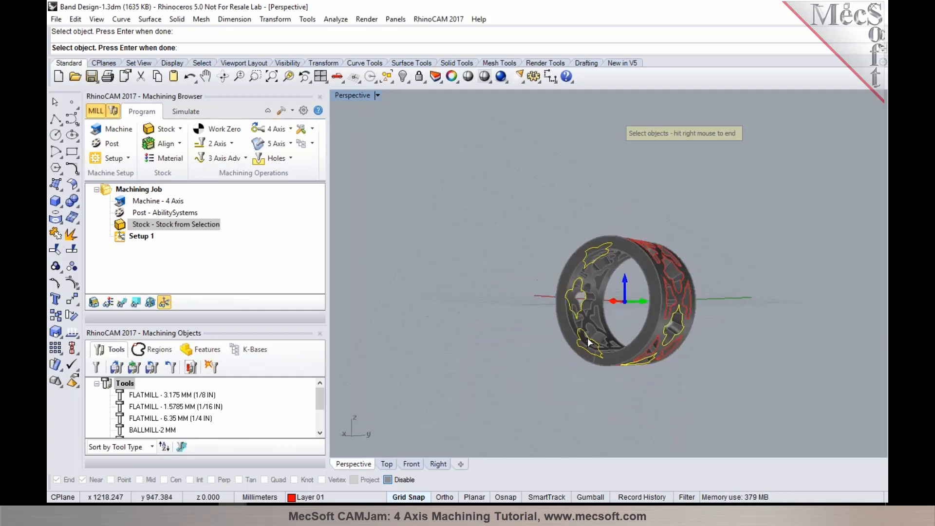
{"action": "scroll", "coordinate": [673, 263], "scroll_direction": "up", "scroll_amount": 7}
{"action": "left_click", "coordinate": [669, 266]}
{"action": "right_click_drag", "start_coordinate": [630, 252], "coordinate": [655, 260]}
{"action": "left_click", "coordinate": [609, 183]}
{"action": "scroll", "coordinate": [663, 218], "scroll_direction": "down", "scroll_amount": 5}
{"action": "right_click_drag", "start_coordinate": [624, 229], "coordinate": [531, 223]}
{"action": "scroll", "coordinate": [530, 224], "scroll_direction": "up", "scroll_amount": 3}
{"action": "scroll", "coordinate": [535, 212], "scroll_direction": "down", "scroll_amount": 4}
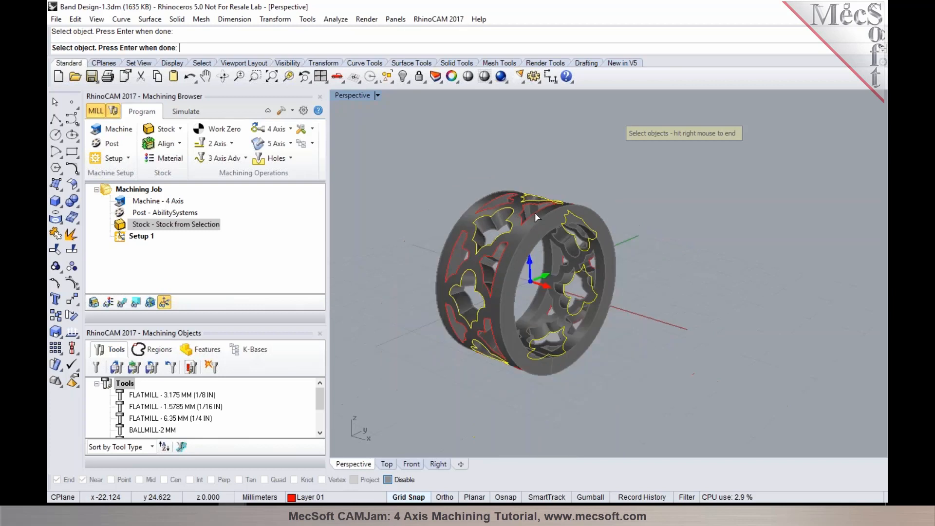
{"action": "scroll", "coordinate": [458, 224], "scroll_direction": "up", "scroll_amount": 4}
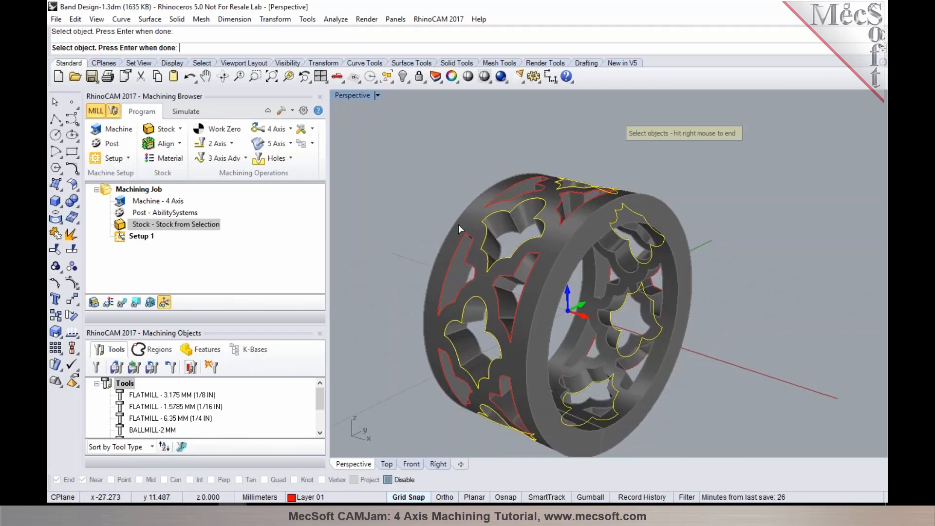
{"action": "right_click", "coordinate": [431, 194]}
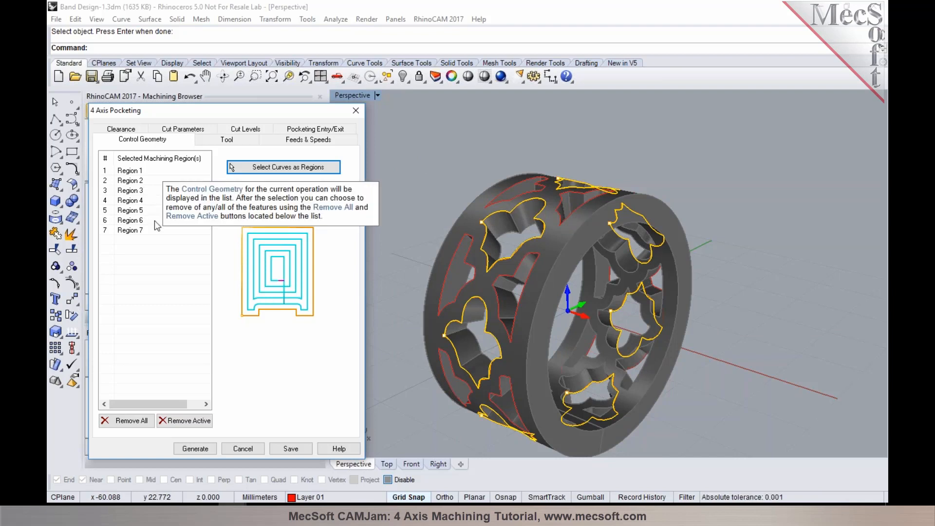
Choose the BALLMILL-1 MM tool for the pocketing operation and review the feeds and speeds
{"action": "mouse_move", "coordinate": [621, 279]}
{"action": "right_mouse_down"}
{"action": "mouse_move", "coordinate": [634, 266]}
{"action": "mouse_move", "coordinate": [615, 242]}
{"action": "mouse_move", "coordinate": [624, 295]}
{"action": "mouse_move", "coordinate": [612, 268]}
{"action": "right_mouse_up"}
{"action": "scroll", "coordinate": [597, 224], "scroll_direction": "down", "scroll_amount": 4}
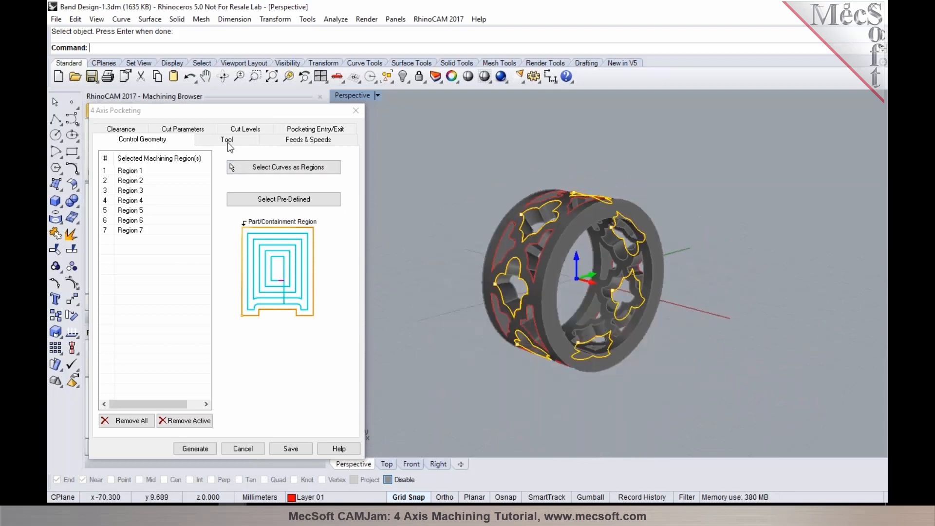
{"action": "left_click", "coordinate": [227, 142]}
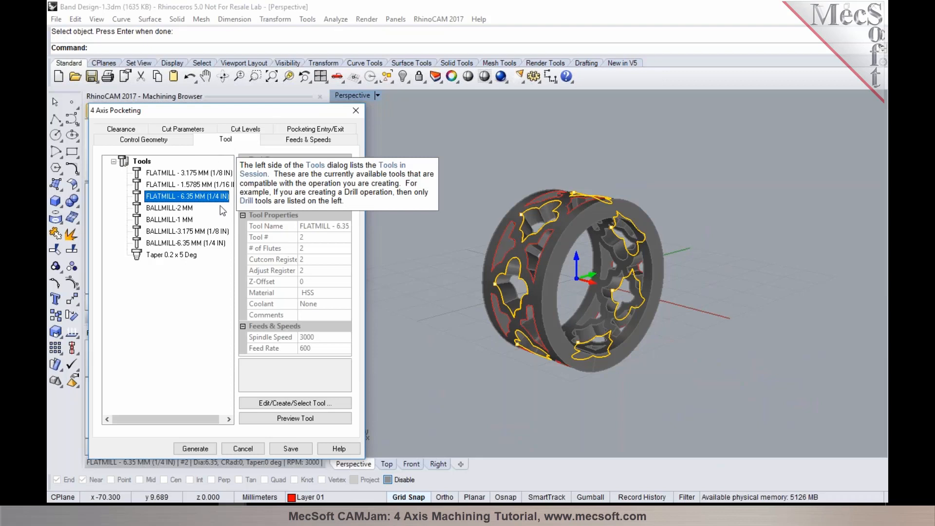
{"action": "left_click", "coordinate": [170, 219]}
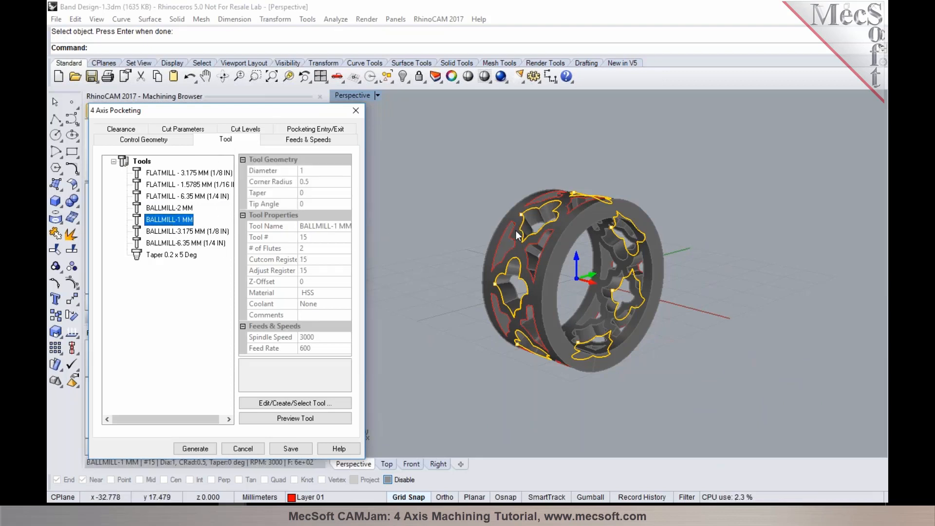
{"action": "scroll", "coordinate": [480, 207], "scroll_direction": "up", "scroll_amount": 4}
{"action": "right_click_drag", "start_coordinate": [481, 208], "coordinate": [508, 229]}
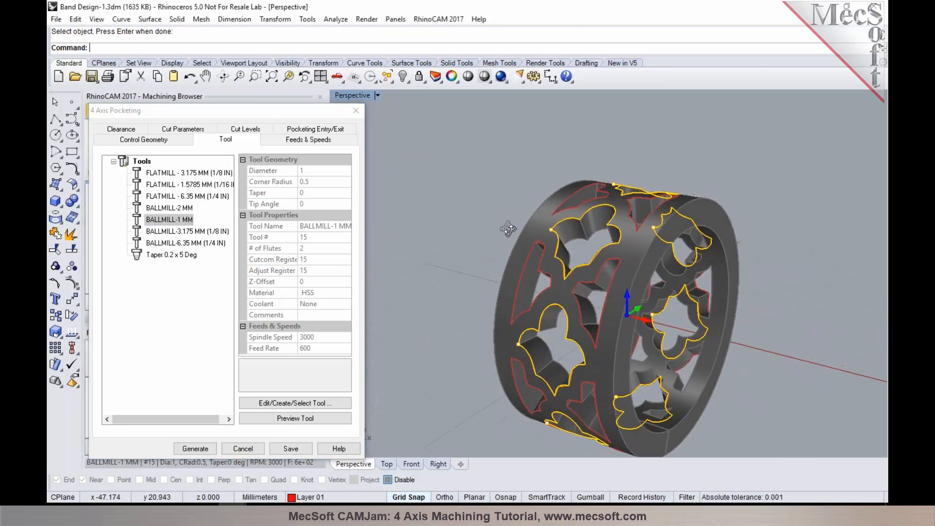
{"action": "left_click", "coordinate": [306, 139]}
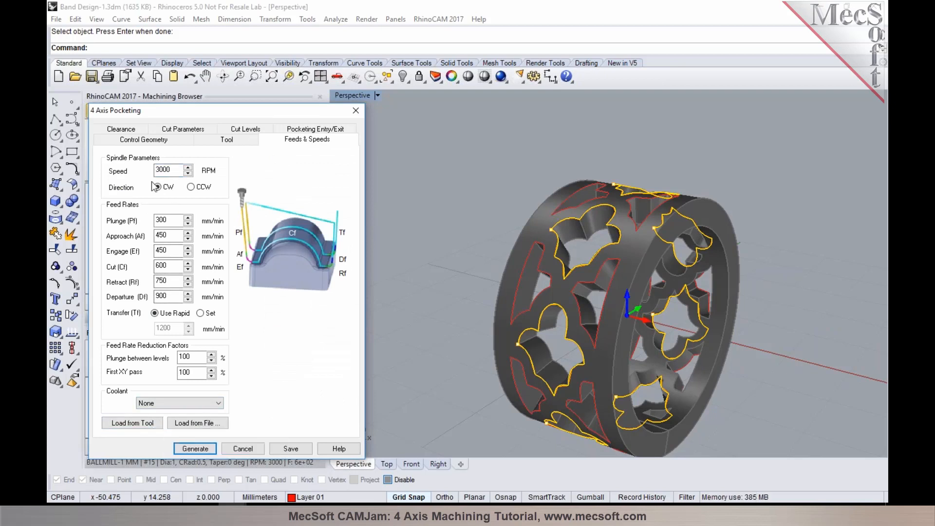
Define the clearance cylinder as Stock Max R + Dist with a distance of 2
{"action": "left_click", "coordinate": [128, 133]}
{"action": "scroll", "coordinate": [492, 193], "scroll_direction": "down", "scroll_amount": 2}
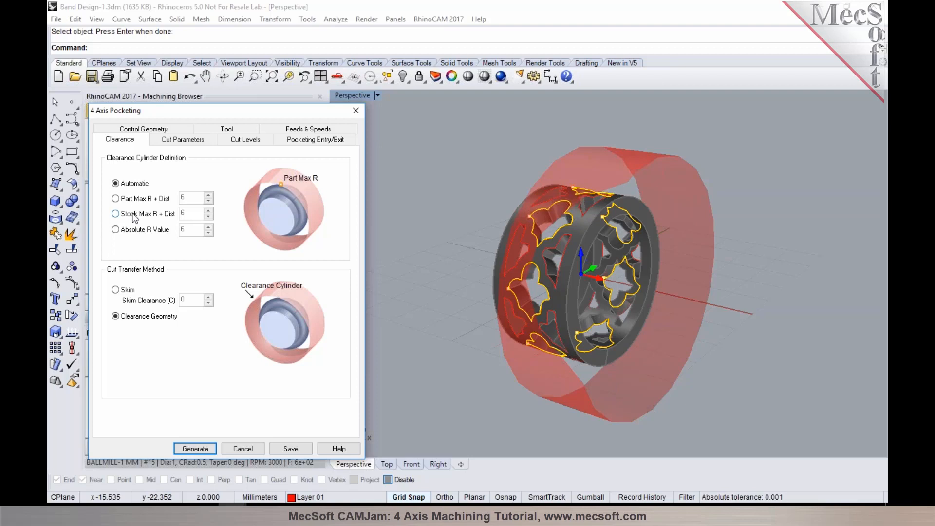
{"action": "left_click", "coordinate": [176, 215]}
{"action": "type", "text": "2"}
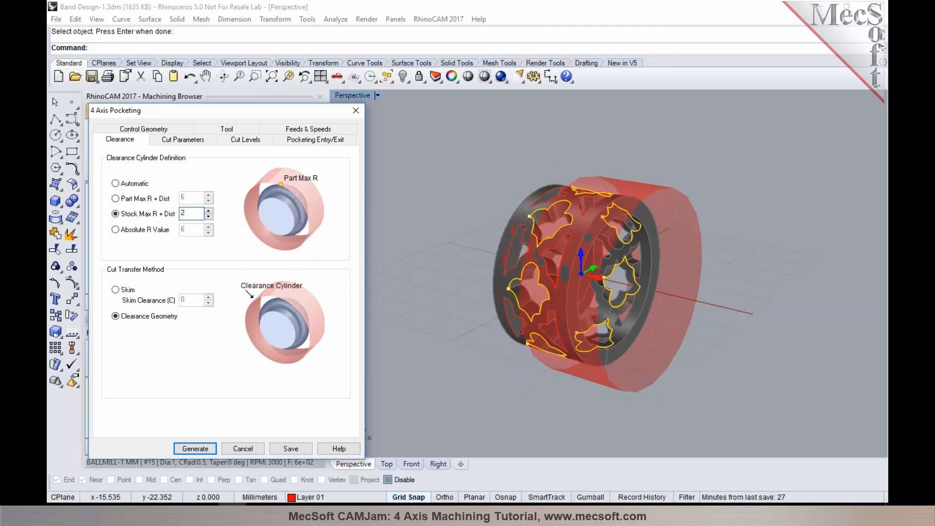
{"action": "right_click_drag", "start_coordinate": [444, 227], "coordinate": [467, 231]}
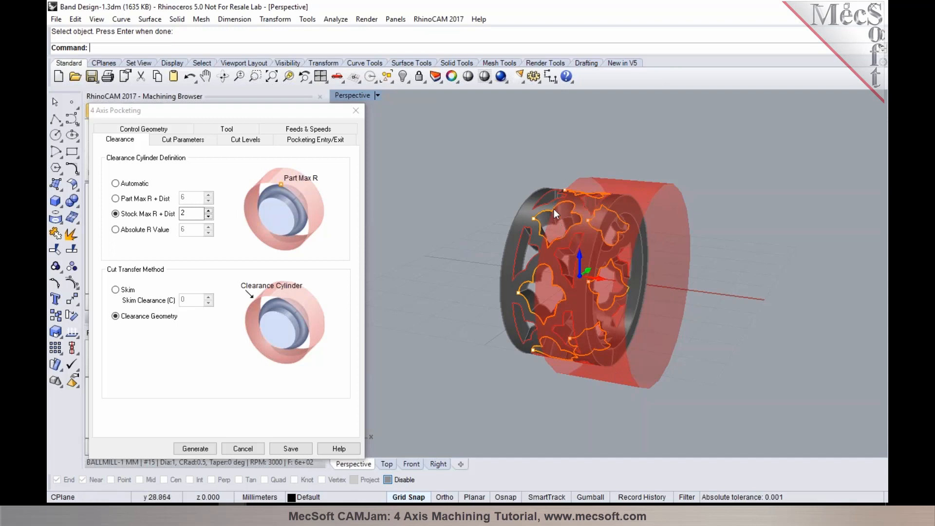
Set the pocketing cut parameters to a tolerance of 0.01 and the Offset cut pattern
{"action": "left_click", "coordinate": [191, 142]}
{"action": "left_click_drag", "start_coordinate": [170, 174], "coordinate": [173, 175]}
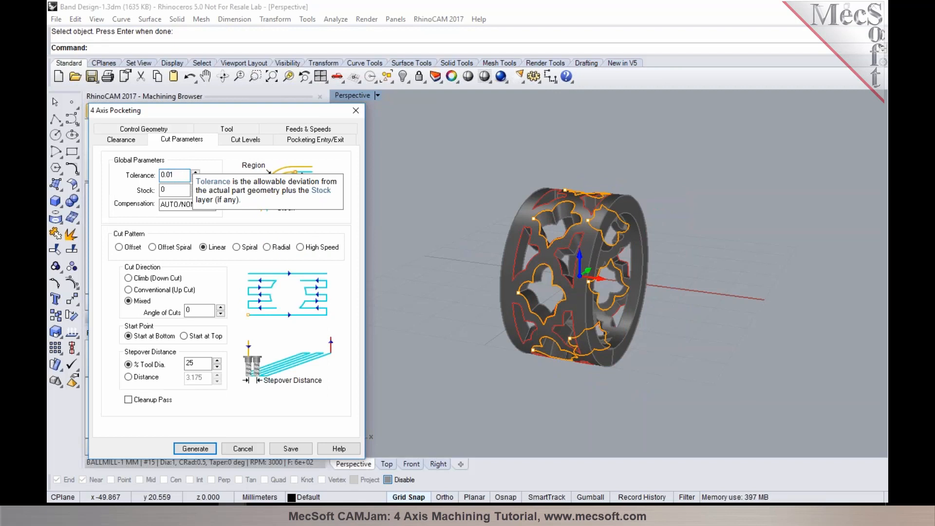
{"action": "left_click", "coordinate": [132, 249]}
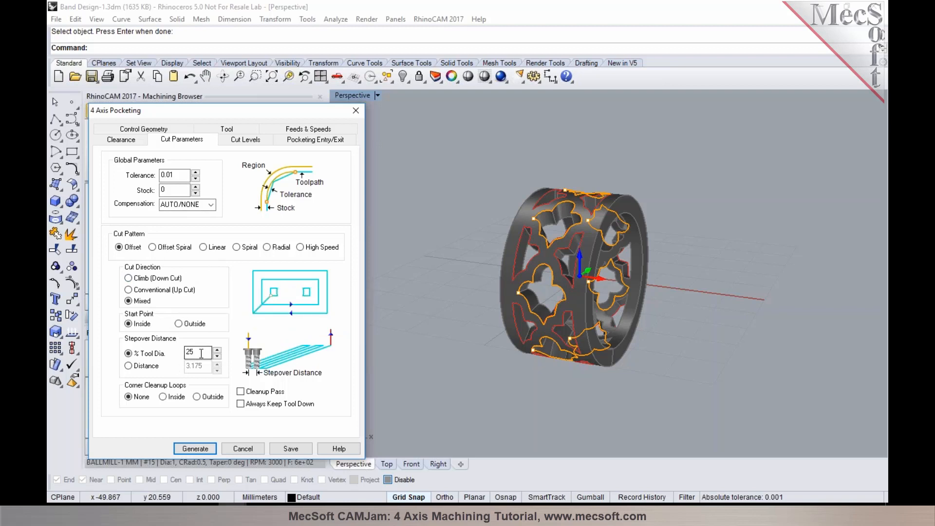
Set the cut levels to a total cut depth of 2.7, rough depth of 2.7 and rough depth per cut of 1.35
{"action": "left_click", "coordinate": [241, 142]}
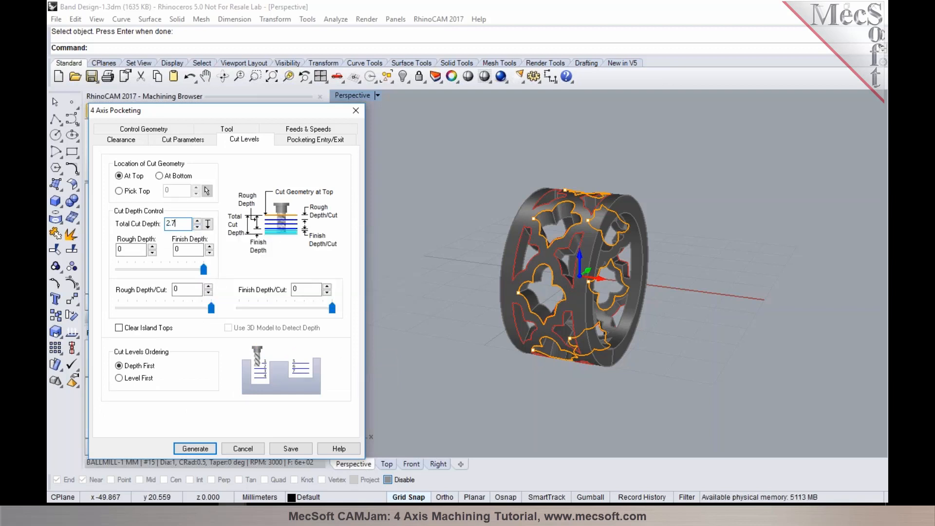
{"action": "left_click", "coordinate": [142, 251]}
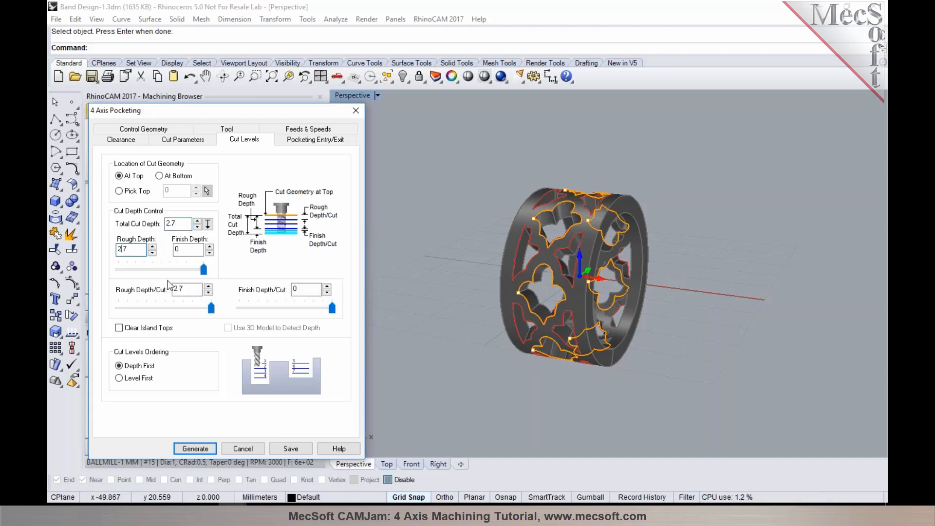
{"action": "double_click", "coordinate": [184, 288]}
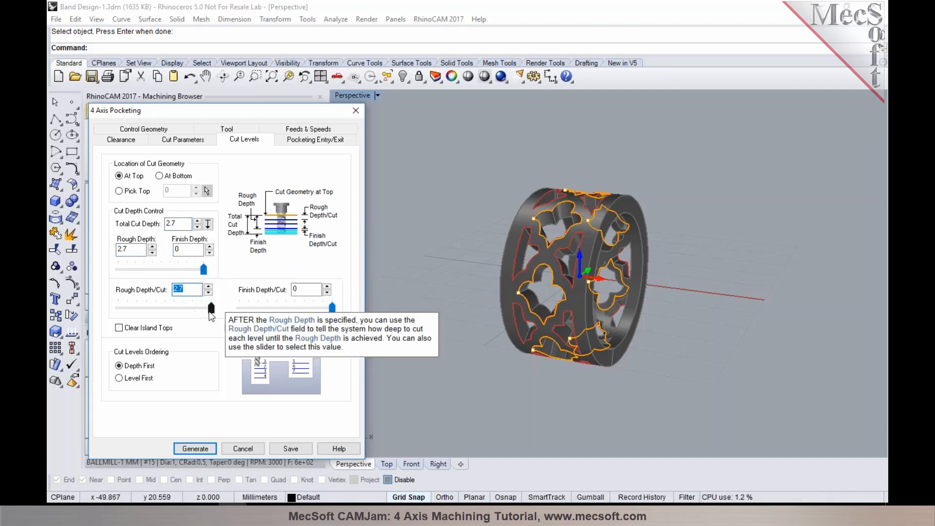
{"action": "left_click_drag", "start_coordinate": [208, 311], "coordinate": [164, 313]}
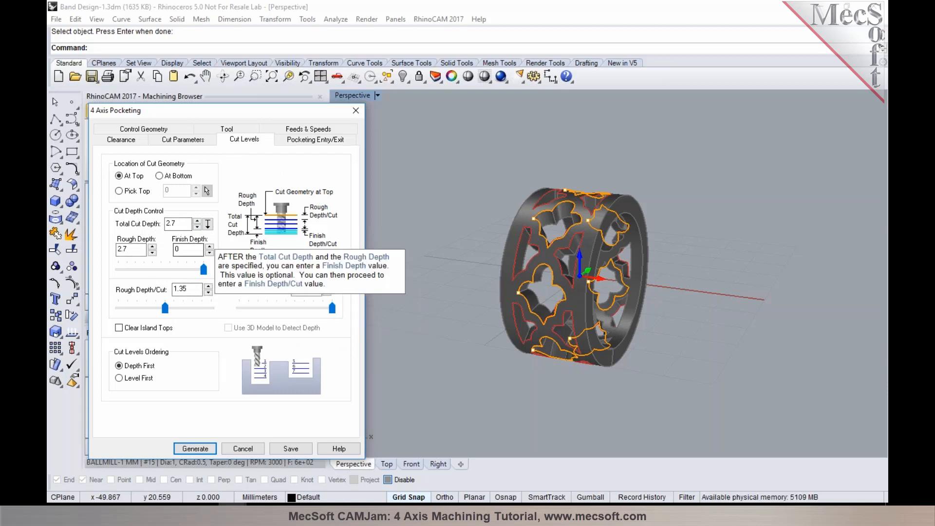
Review the pocketing entry and exit motions, then generate the 4 Axis Pocketing toolpath and display it on the ring
{"action": "left_click", "coordinate": [297, 141]}
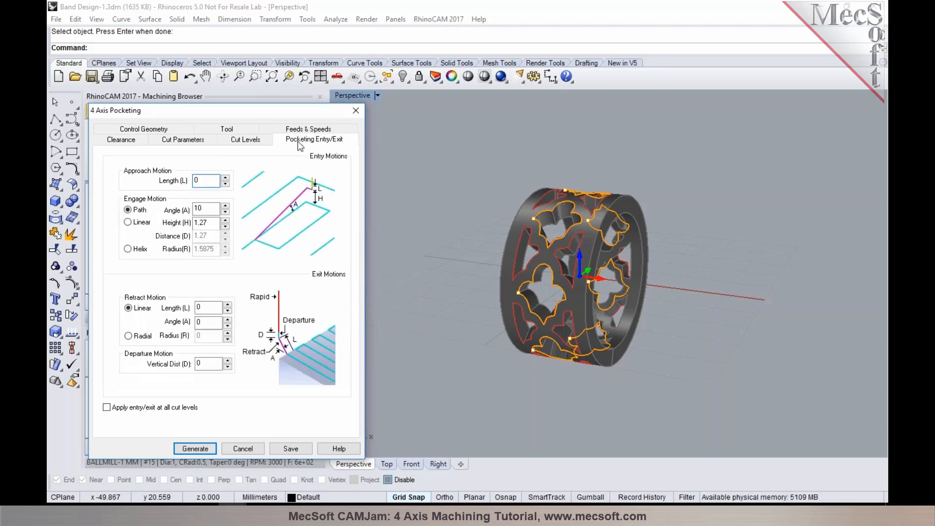
{"action": "left_click", "coordinate": [196, 449]}
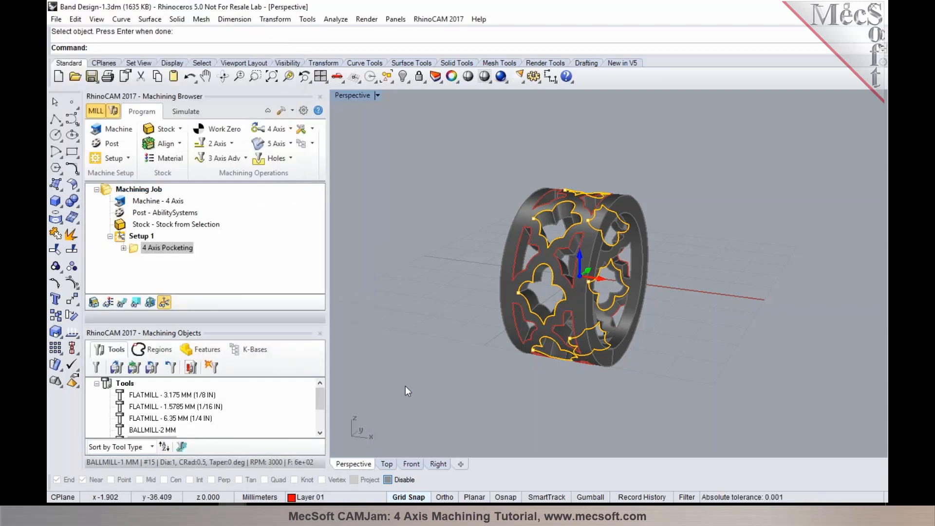
{"action": "right_click_drag", "start_coordinate": [481, 142], "coordinate": [566, 187]}
{"action": "scroll", "coordinate": [564, 200], "scroll_direction": "up", "scroll_amount": 3}
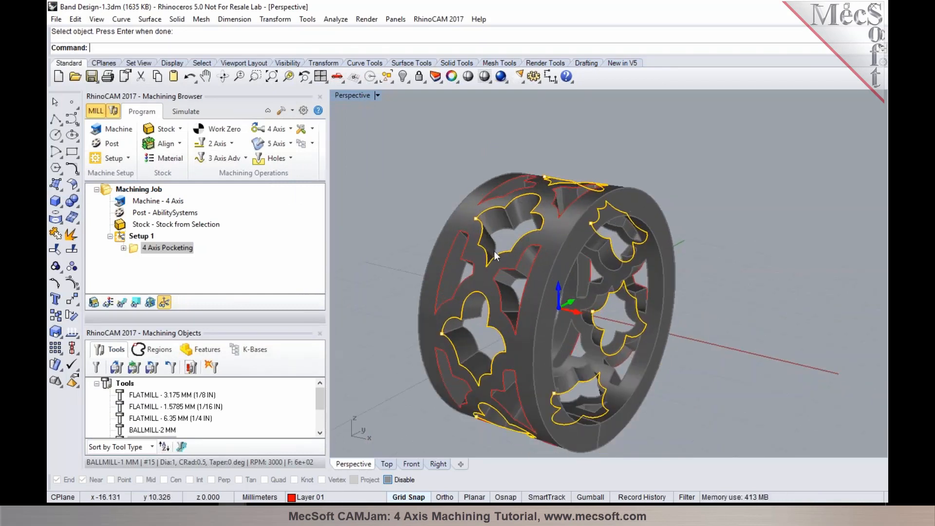
{"action": "left_click", "coordinate": [125, 302]}
{"action": "mouse_move", "coordinate": [479, 238]}
{"action": "right_mouse_down"}
{"action": "mouse_move", "coordinate": [552, 251]}
{"action": "mouse_move", "coordinate": [470, 226]}
{"action": "right_mouse_up"}
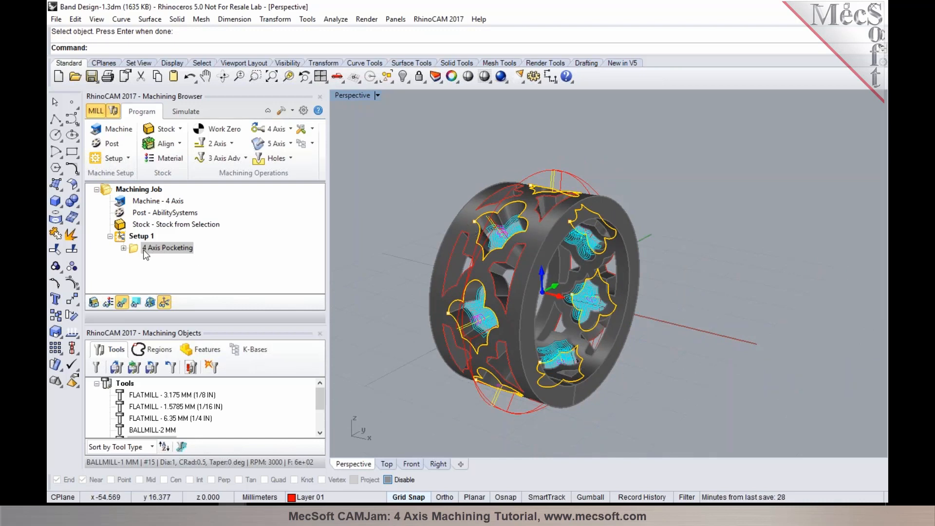
Turn off Simulate by Moves and play the cutting simulation of the 4 Axis Pocketing operation
{"action": "right_click_drag", "start_coordinate": [485, 271], "coordinate": [487, 196]}
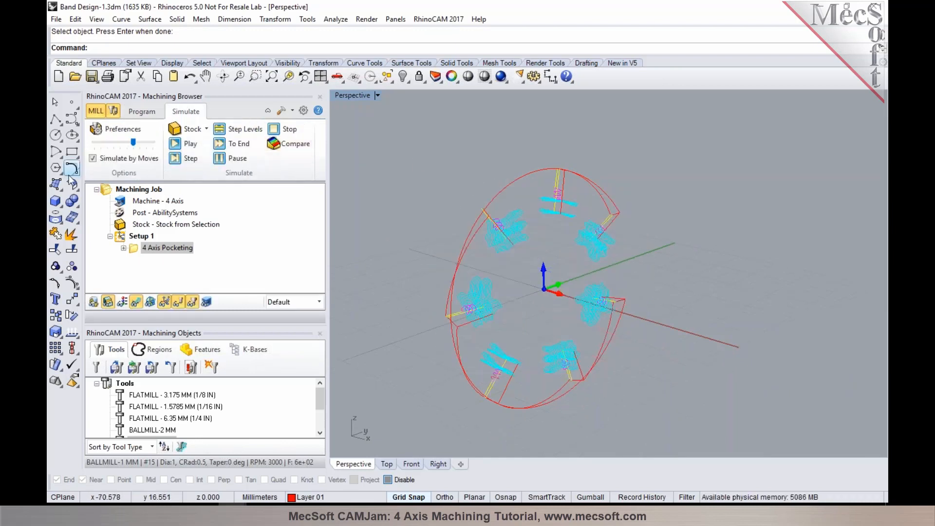
{"action": "left_click", "coordinate": [92, 159]}
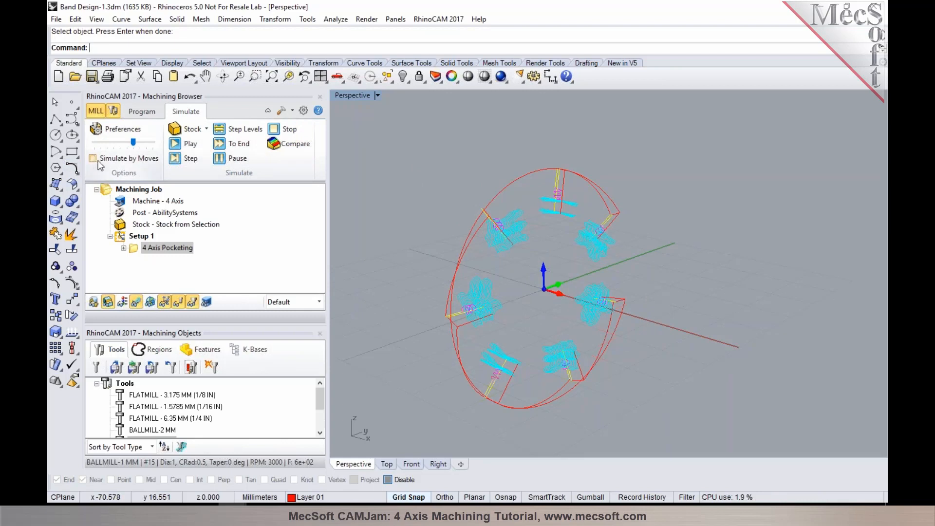
{"action": "left_click", "coordinate": [174, 145]}
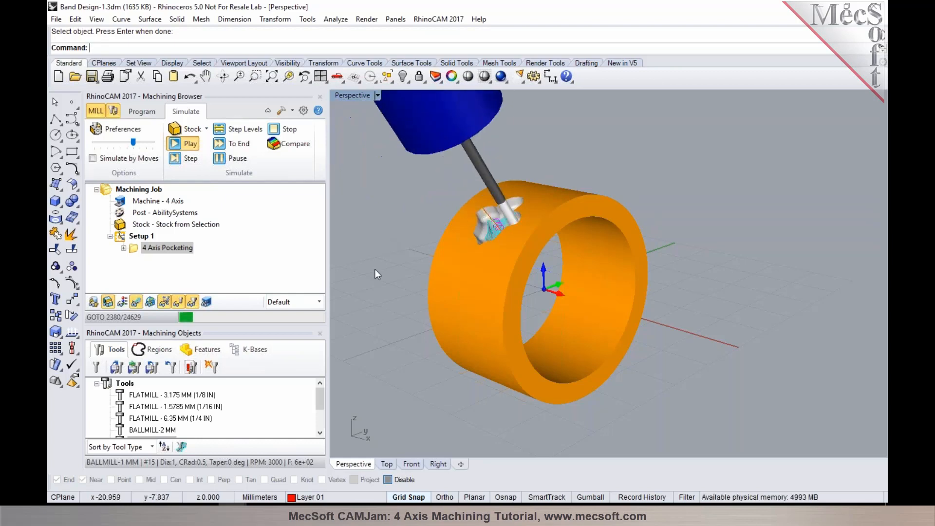
Examine the simulated cutting of the flower-shaped pockets from different sides of the ring
{"action": "right_click_drag", "start_coordinate": [375, 271], "coordinate": [390, 275]}
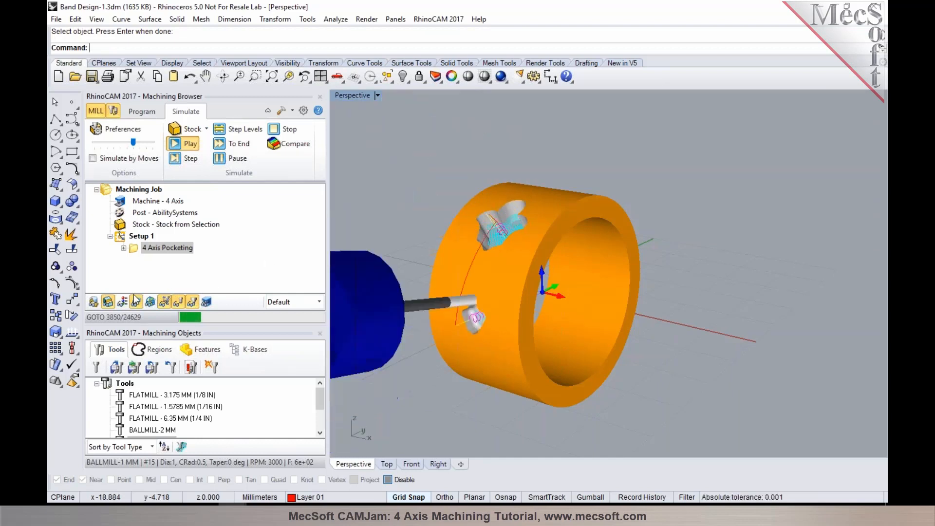
{"action": "right_click_drag", "start_coordinate": [394, 253], "coordinate": [411, 260]}
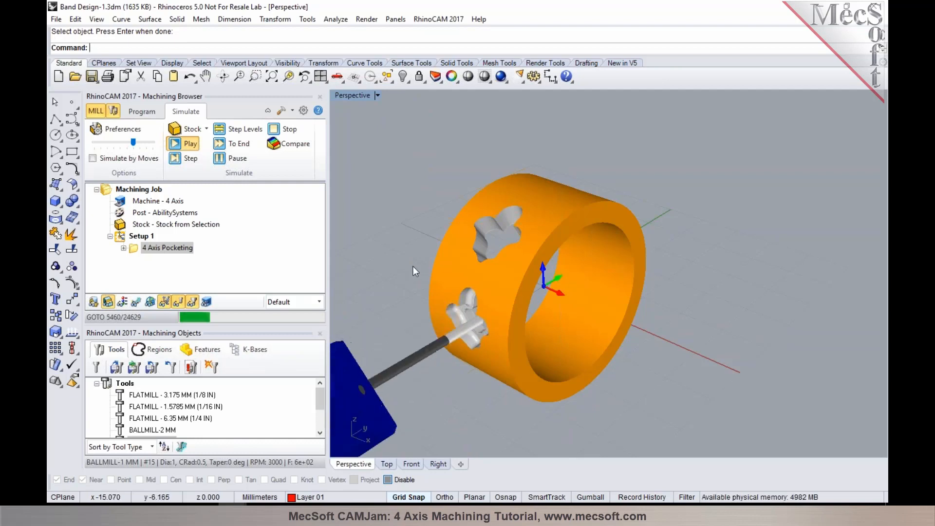
{"action": "right_click_drag", "start_coordinate": [413, 266], "coordinate": [414, 222]}
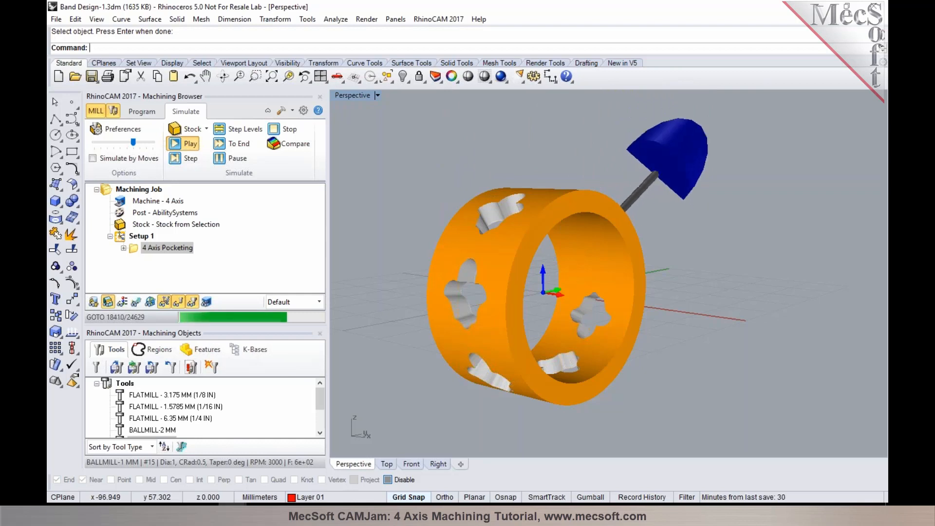
{"action": "right_click_drag", "start_coordinate": [586, 300], "coordinate": [429, 289]}
{"action": "scroll", "coordinate": [428, 287], "scroll_direction": "down", "scroll_amount": 4}
{"action": "scroll", "coordinate": [596, 214], "scroll_direction": "up", "scroll_amount": 6}
{"action": "right_click_drag", "start_coordinate": [597, 215], "coordinate": [607, 232]}
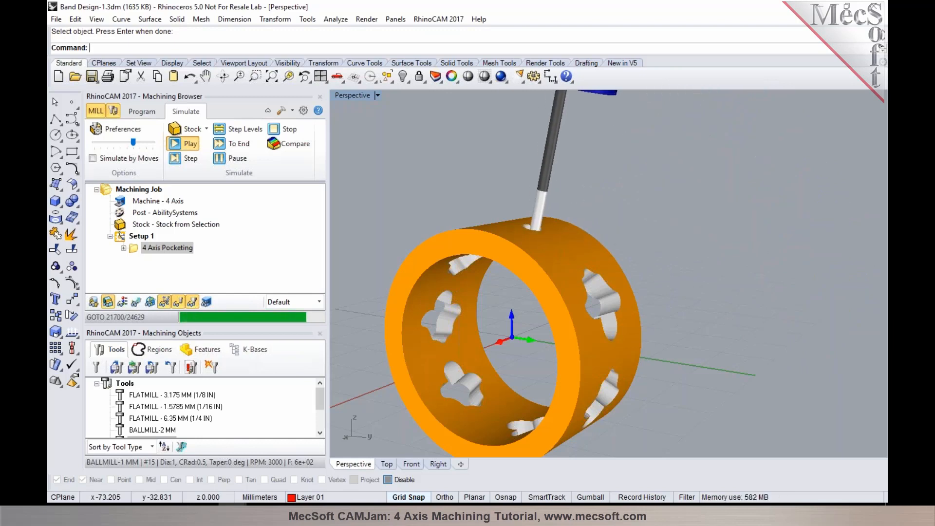
{"action": "right_click_drag", "start_coordinate": [580, 266], "coordinate": [604, 323]}
{"action": "scroll", "coordinate": [577, 262], "scroll_direction": "down", "scroll_amount": 7}
{"action": "scroll", "coordinate": [604, 310], "scroll_direction": "up", "scroll_amount": 4}
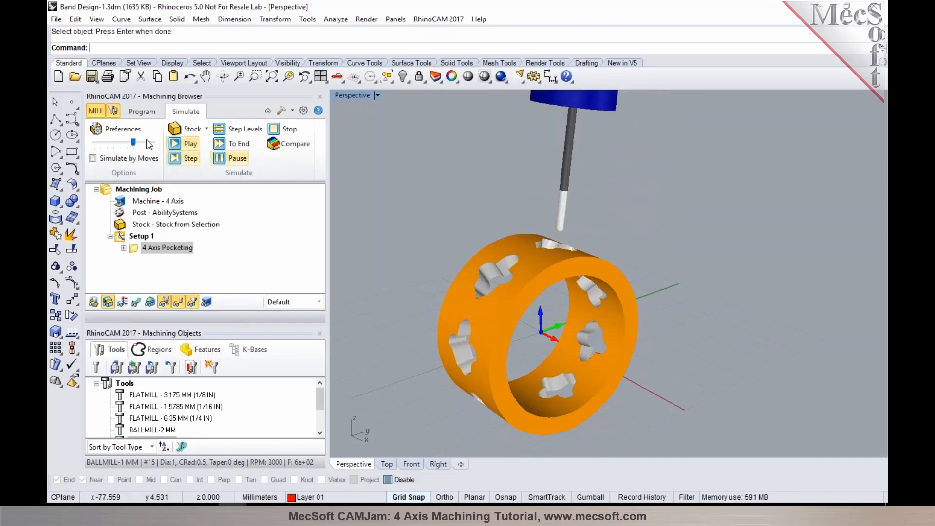
Return to programming and duplicate the 4 Axis Pocketing operation within Setup 1
{"action": "left_click", "coordinate": [137, 112]}
{"action": "right_click_drag", "start_coordinate": [507, 278], "coordinate": [524, 299]}
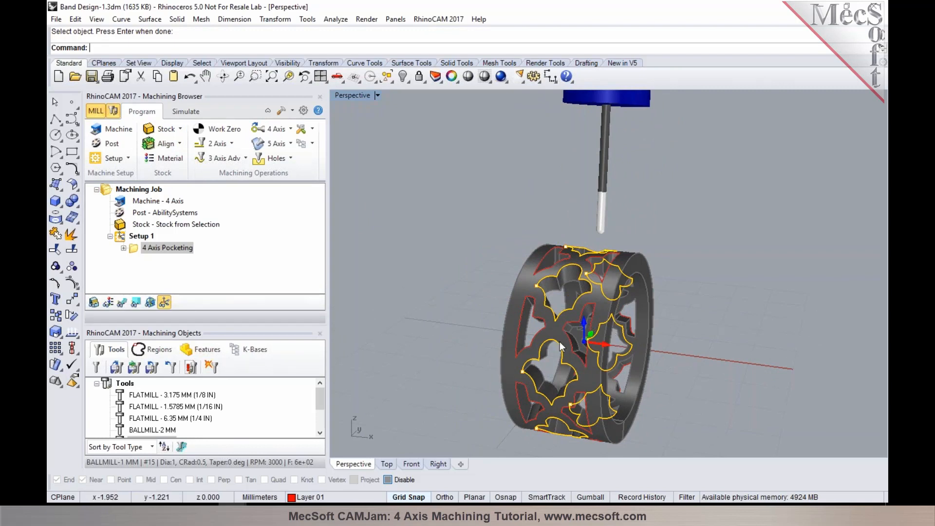
{"action": "right_click", "coordinate": [137, 251]}
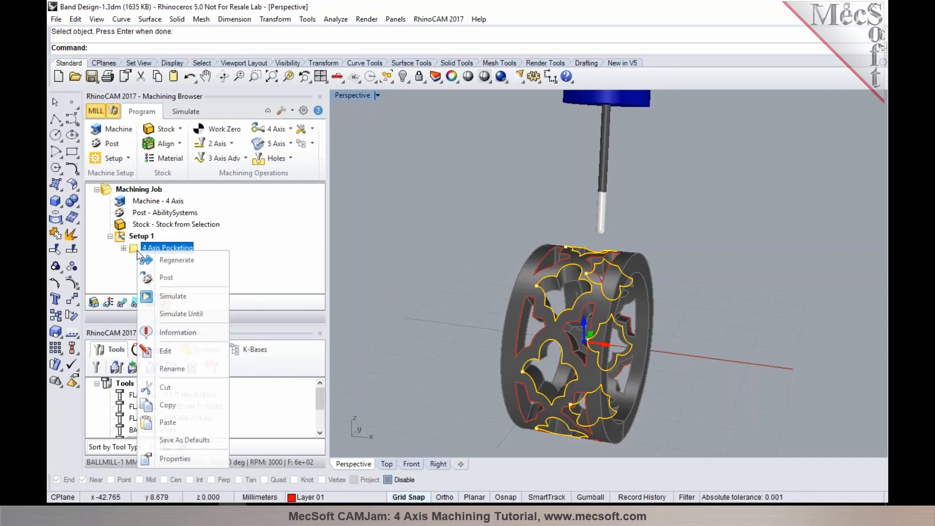
{"action": "left_click", "coordinate": [162, 405]}
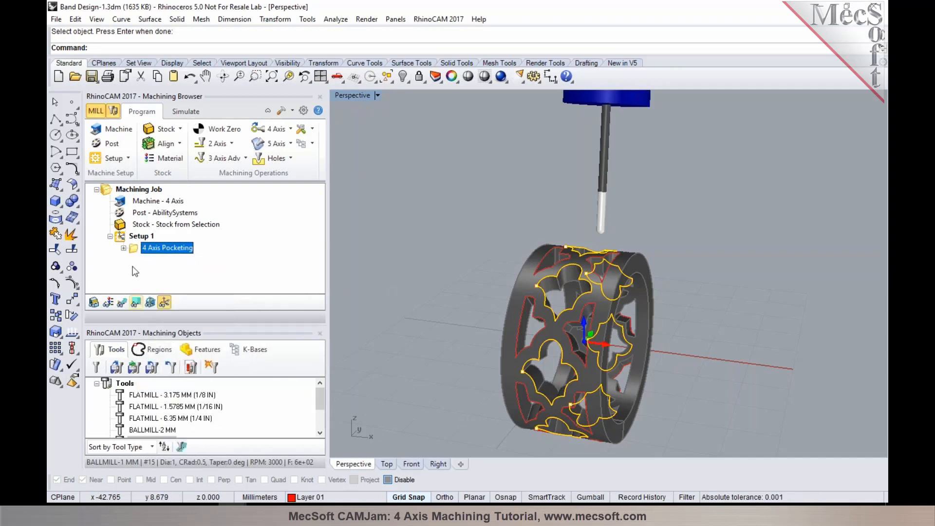
{"action": "right_click", "coordinate": [136, 250]}
{"action": "left_click", "coordinate": [166, 423]}
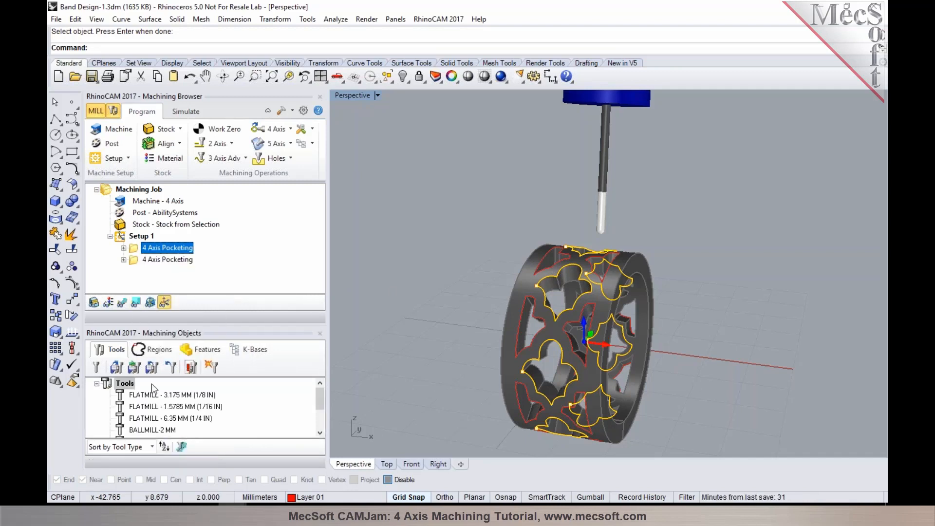
Open the copied pocketing operation and pick the small edge cutouts between the flowers on the ring's near side as its machining regions
{"action": "double_click", "coordinate": [146, 260]}
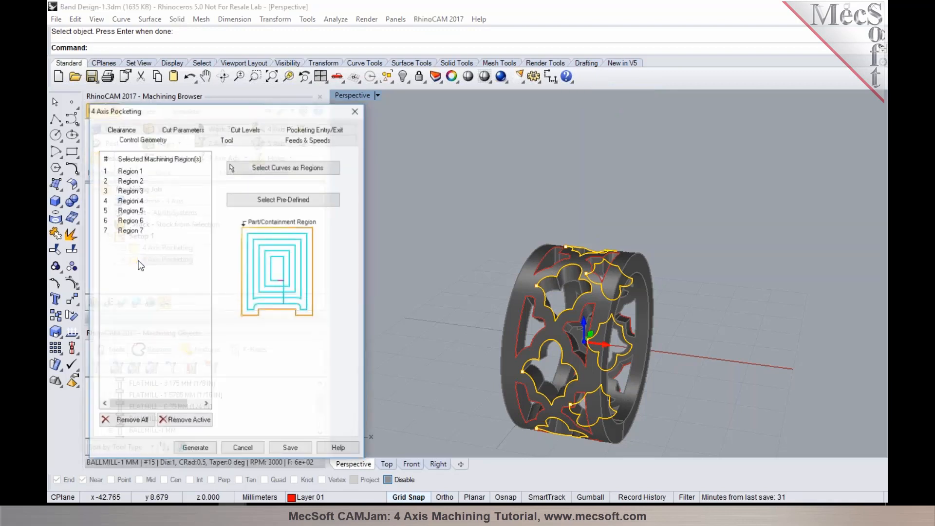
{"action": "left_click", "coordinate": [298, 168]}
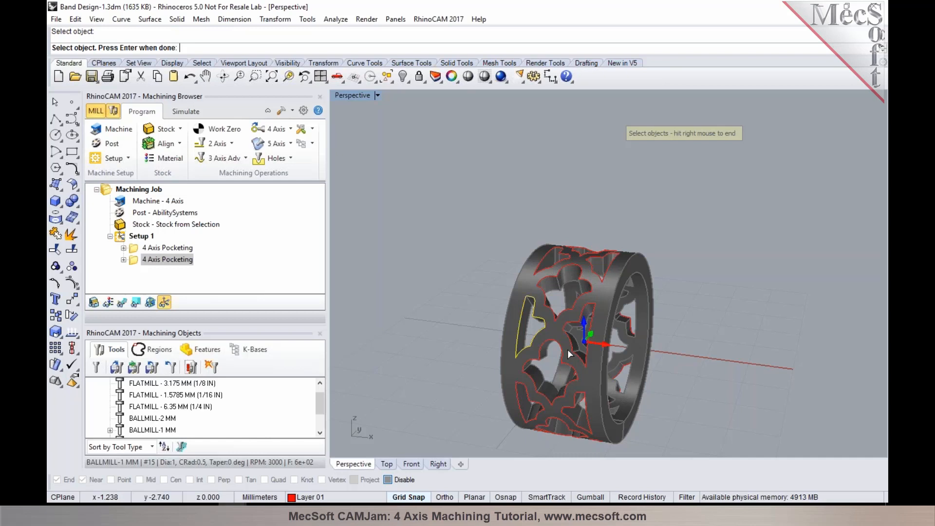
{"action": "left_click", "coordinate": [574, 351]}
{"action": "left_click", "coordinate": [530, 417]}
{"action": "left_click", "coordinate": [584, 427]}
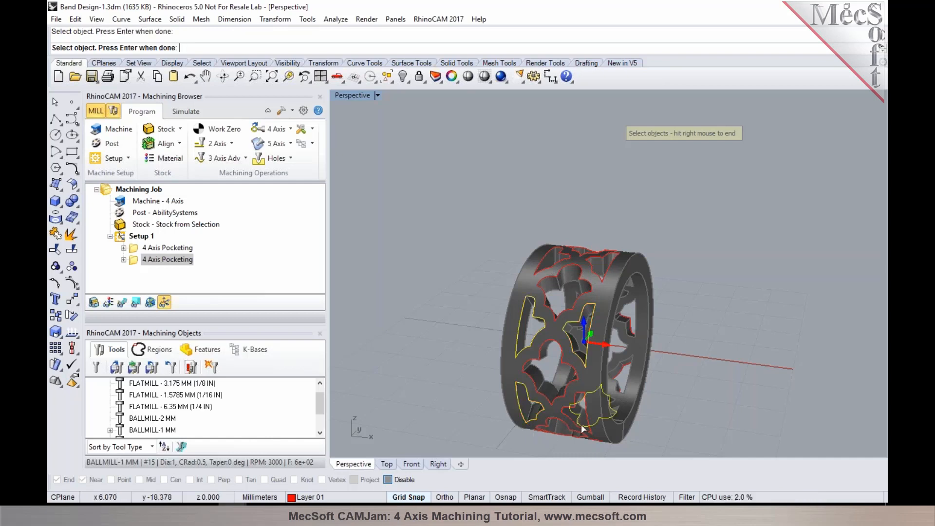
{"action": "left_click", "coordinate": [577, 422]}
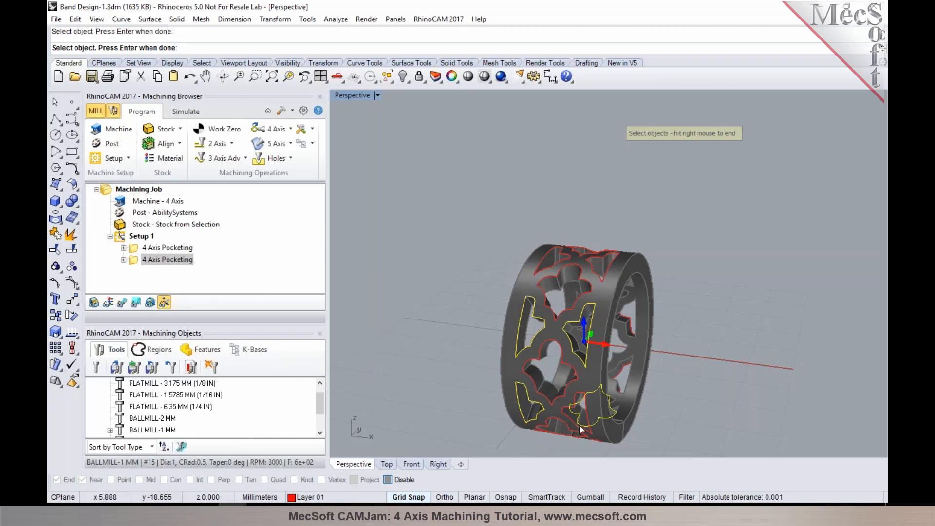
{"action": "scroll", "coordinate": [577, 409], "scroll_direction": "up", "scroll_amount": 3}
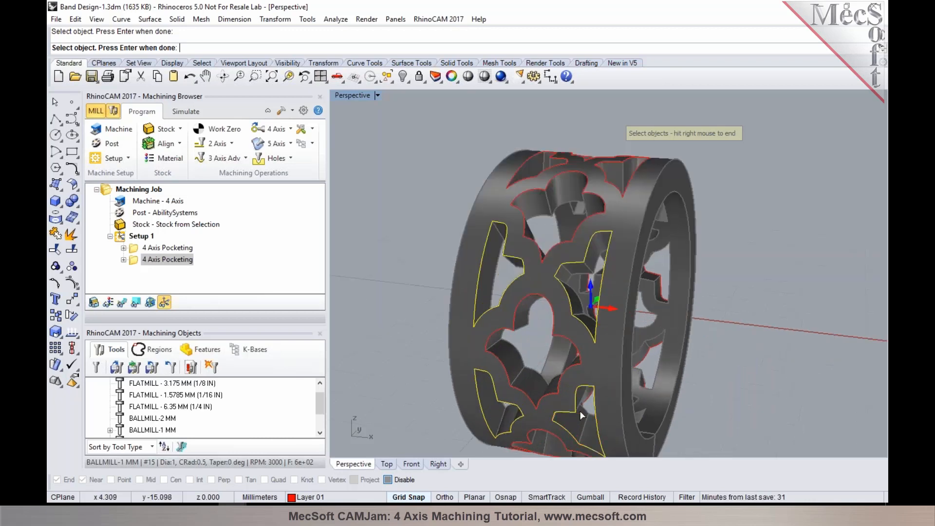
Add the small edge cutouts along the ring's underside and far side to the region selection
{"action": "scroll", "coordinate": [530, 334], "scroll_direction": "down", "scroll_amount": 7}
{"action": "right_click_drag", "start_coordinate": [530, 334], "coordinate": [532, 300]}
{"action": "scroll", "coordinate": [532, 299], "scroll_direction": "up", "scroll_amount": 3}
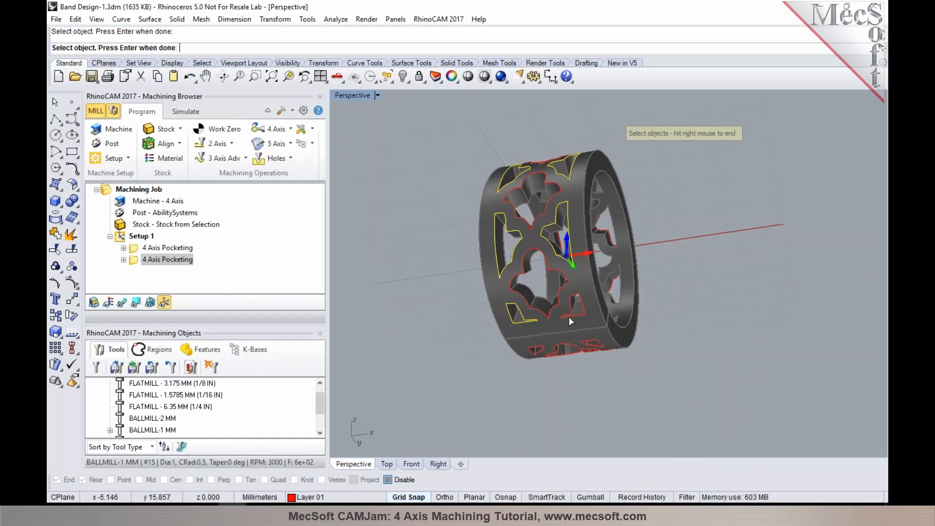
{"action": "left_click", "coordinate": [541, 345]}
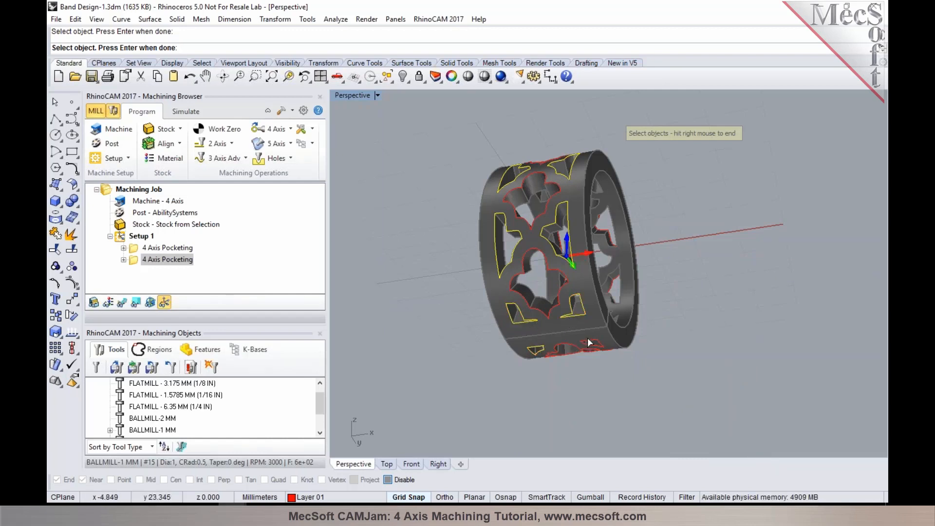
{"action": "right_click_drag", "start_coordinate": [633, 337], "coordinate": [519, 319]}
{"action": "scroll", "coordinate": [518, 320], "scroll_direction": "up", "scroll_amount": 4}
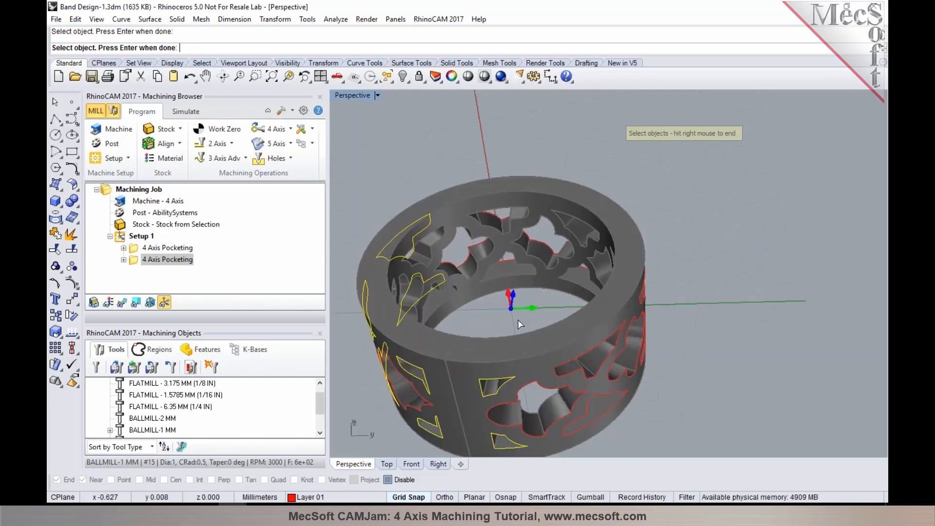
{"action": "left_click", "coordinate": [583, 362]}
{"action": "left_click", "coordinate": [599, 394]}
Add the remaining small edge cutouts around the ring and finish the region selection for the copied operation
{"action": "scroll", "coordinate": [575, 302], "scroll_direction": "down", "scroll_amount": 4}
{"action": "right_click_drag", "start_coordinate": [605, 290], "coordinate": [520, 222]}
{"action": "scroll", "coordinate": [603, 296], "scroll_direction": "up", "scroll_amount": 3}
{"action": "left_click", "coordinate": [480, 240]}
{"action": "left_click", "coordinate": [460, 220]}
{"action": "scroll", "coordinate": [517, 223], "scroll_direction": "down", "scroll_amount": 4}
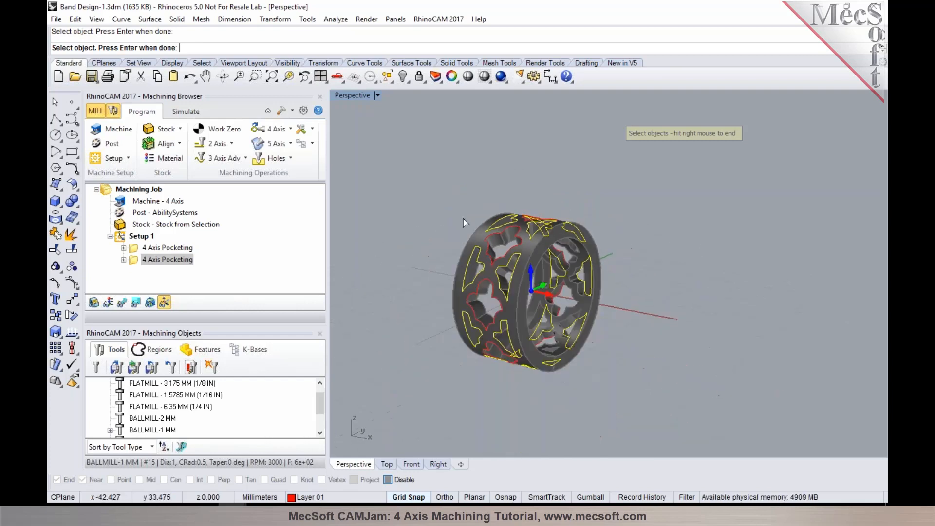
{"action": "right_click", "coordinate": [464, 221]}
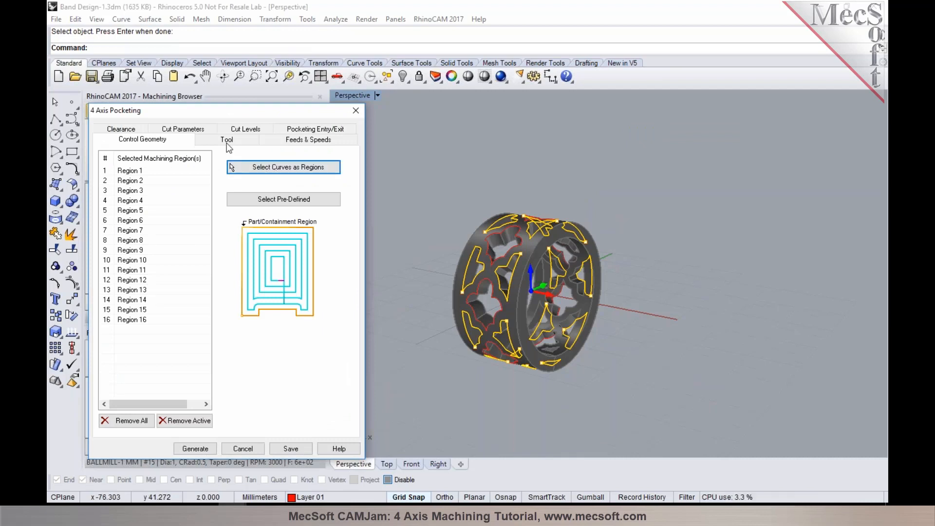
Assign the Taper 0.2 x 5 Deg tool to the copied pocketing operation, check its cut parameters and generate the toolpath
{"action": "left_click", "coordinate": [227, 141]}
{"action": "left_click", "coordinate": [174, 255]}
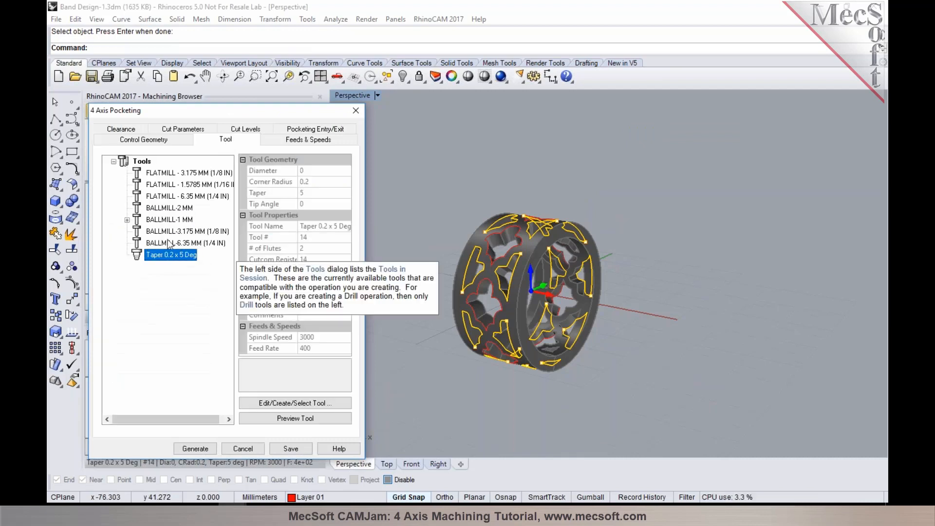
{"action": "left_click", "coordinate": [177, 130]}
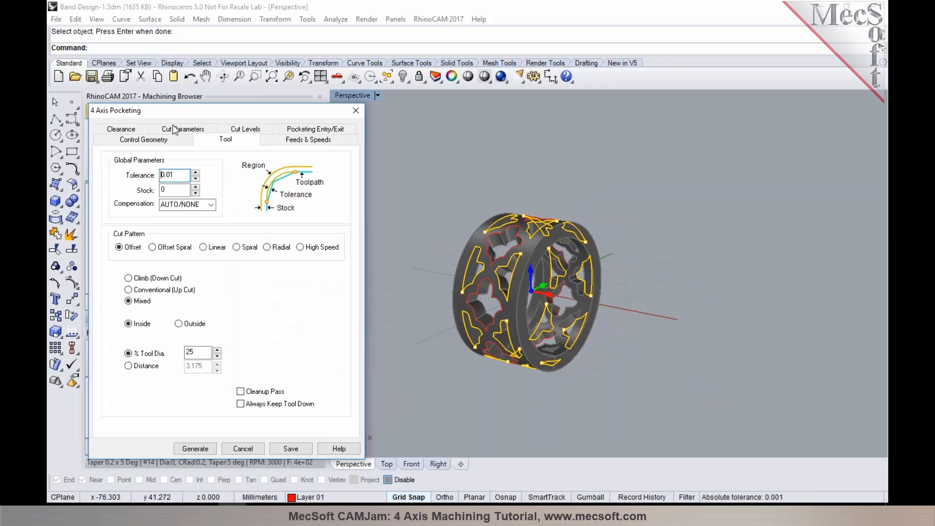
{"action": "left_click", "coordinate": [197, 448]}
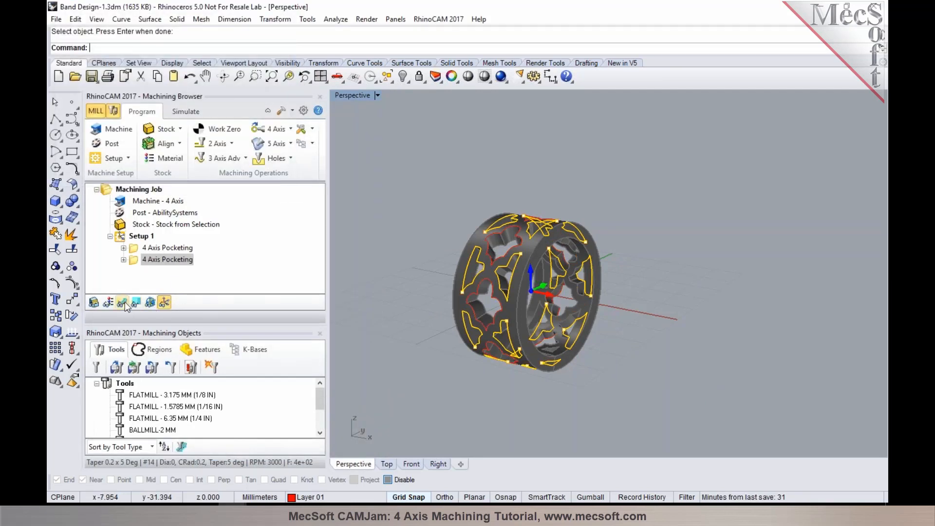
Display the second pocketing operation's toolpath in the small edge cutouts of the ring
{"action": "left_click", "coordinate": [123, 302]}
{"action": "scroll", "coordinate": [466, 261], "scroll_direction": "up", "scroll_amount": 5}
{"action": "mouse_move", "coordinate": [450, 261]}
{"action": "right_mouse_down"}
{"action": "mouse_move", "coordinate": [486, 271]}
{"action": "mouse_move", "coordinate": [465, 272]}
{"action": "right_mouse_up"}
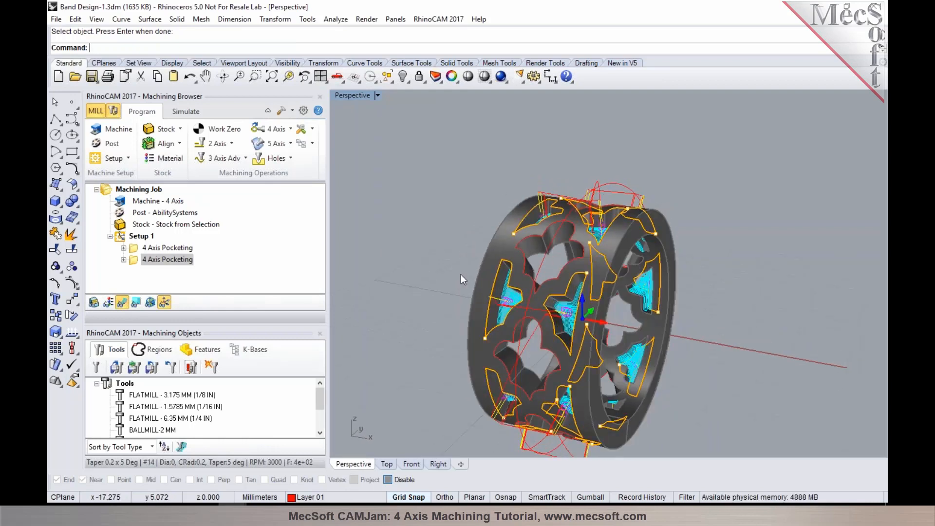
Play the cutting simulation of the second 4 Axis Pocketing operation and watch the tapered tool from the ring's end
{"action": "left_click", "coordinate": [188, 114]}
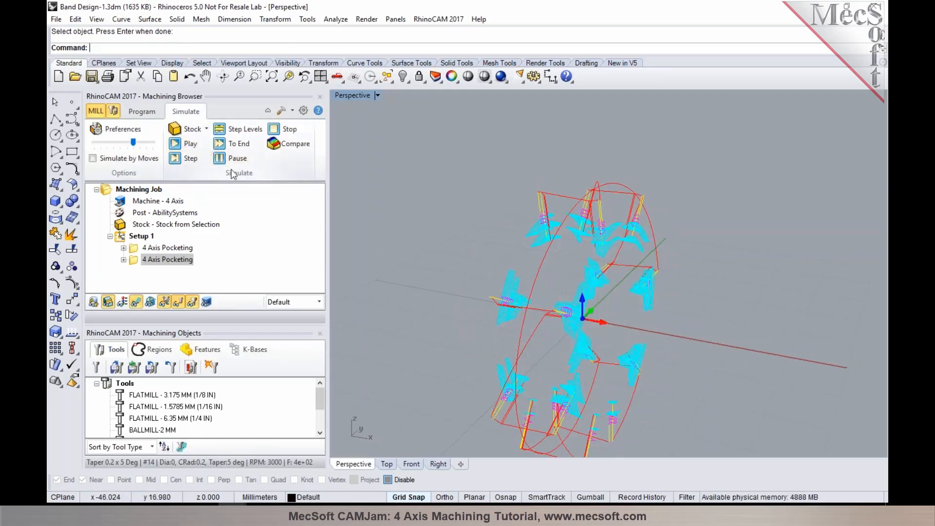
{"action": "left_click", "coordinate": [185, 145]}
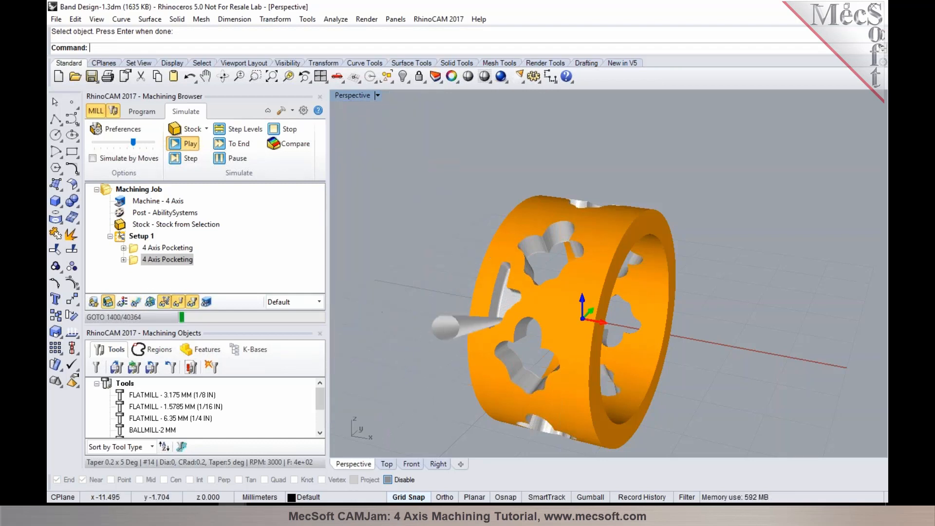
{"action": "right_click_drag", "start_coordinate": [432, 325], "coordinate": [429, 288]}
{"action": "scroll", "coordinate": [531, 332], "scroll_direction": "down", "scroll_amount": 10}
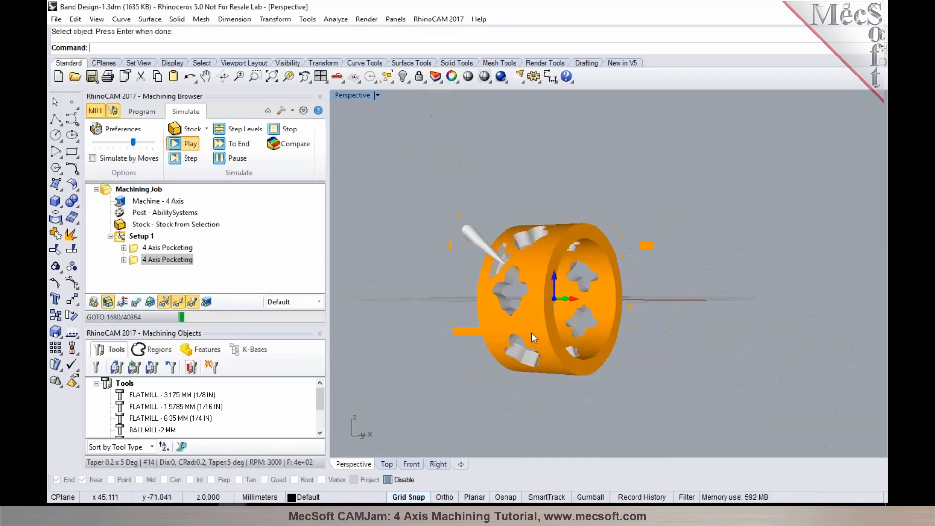
{"action": "right_click_drag", "start_coordinate": [562, 347], "coordinate": [491, 352]}
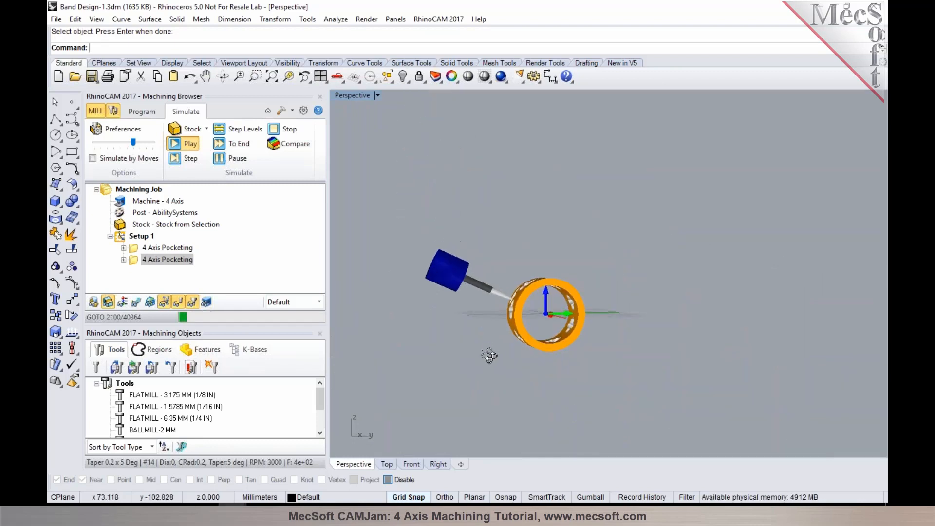
{"action": "scroll", "coordinate": [506, 297], "scroll_direction": "up", "scroll_amount": 3}
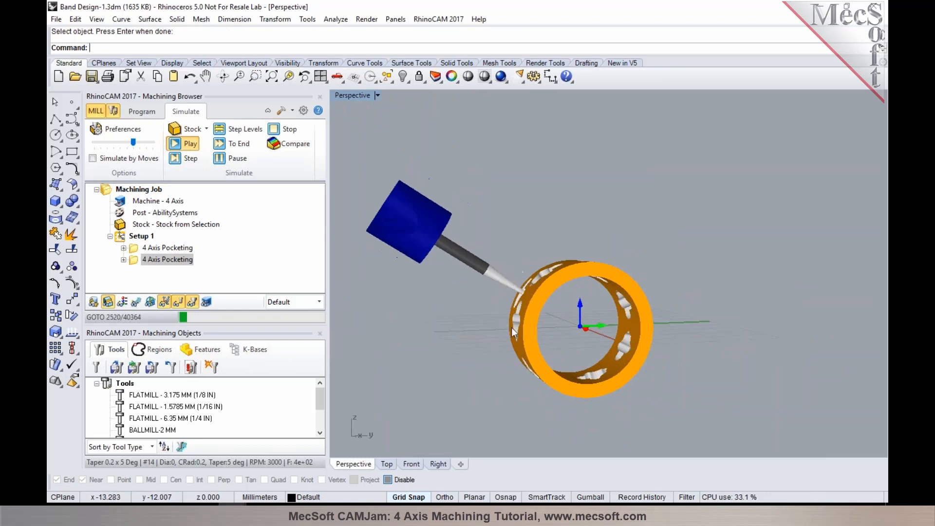
Hide the tool holder in the running simulation and watch the tapered tool cut the ring's small edge cutouts up close
{"action": "mouse_move", "coordinate": [531, 328]}
{"action": "right_mouse_down"}
{"action": "mouse_move", "coordinate": [553, 333]}
{"action": "mouse_move", "coordinate": [518, 327]}
{"action": "right_mouse_up"}
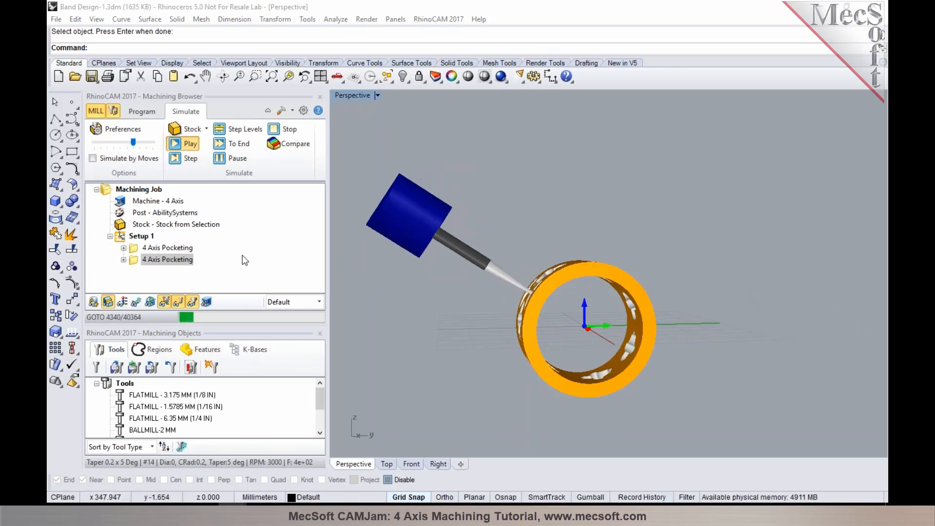
{"action": "left_click", "coordinate": [191, 302]}
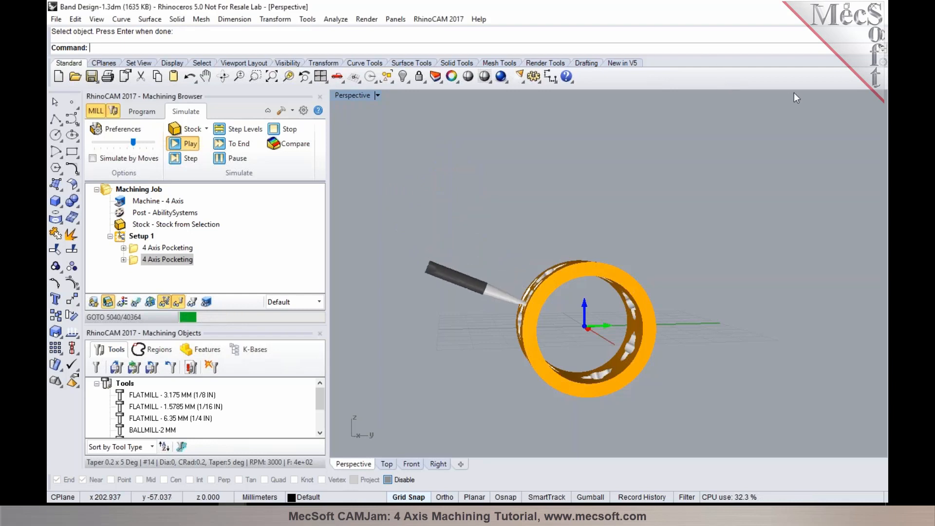
{"action": "right_click_drag", "start_coordinate": [603, 274], "coordinate": [593, 321]}
{"action": "scroll", "coordinate": [539, 311], "scroll_direction": "up", "scroll_amount": 6}
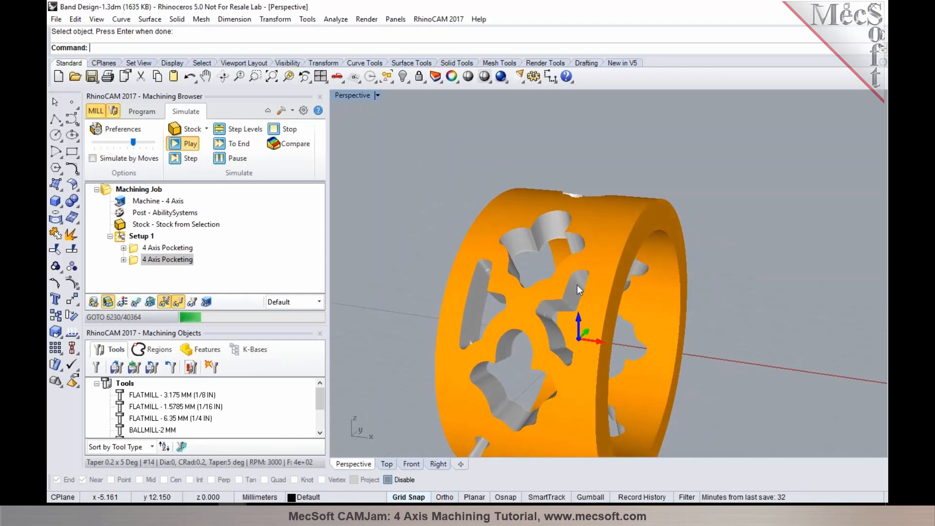
{"action": "scroll", "coordinate": [577, 286], "scroll_direction": "down", "scroll_amount": 1}
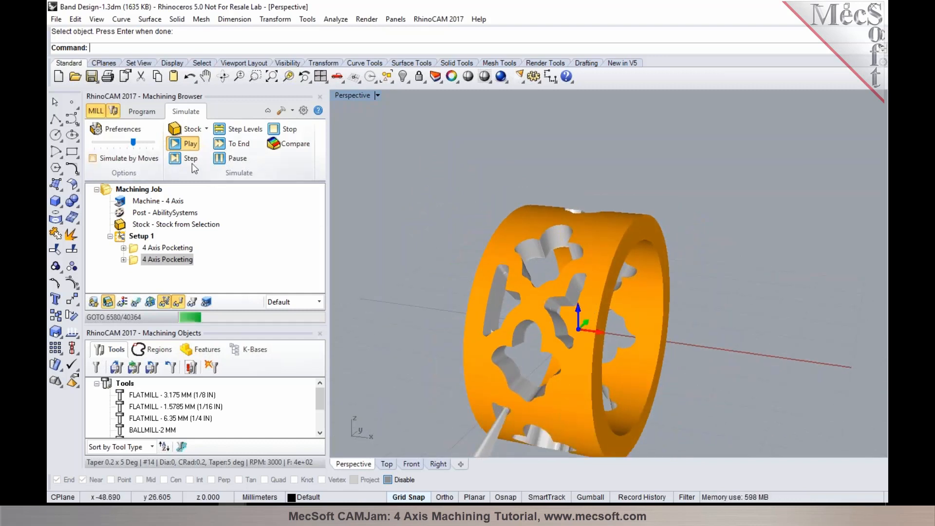
Pause the cutting simulation to inspect the machined flower-shaped and edge cutouts, and end the inspection
{"action": "left_click", "coordinate": [224, 158]}
{"action": "right_click_drag", "start_coordinate": [436, 261], "coordinate": [592, 281]}
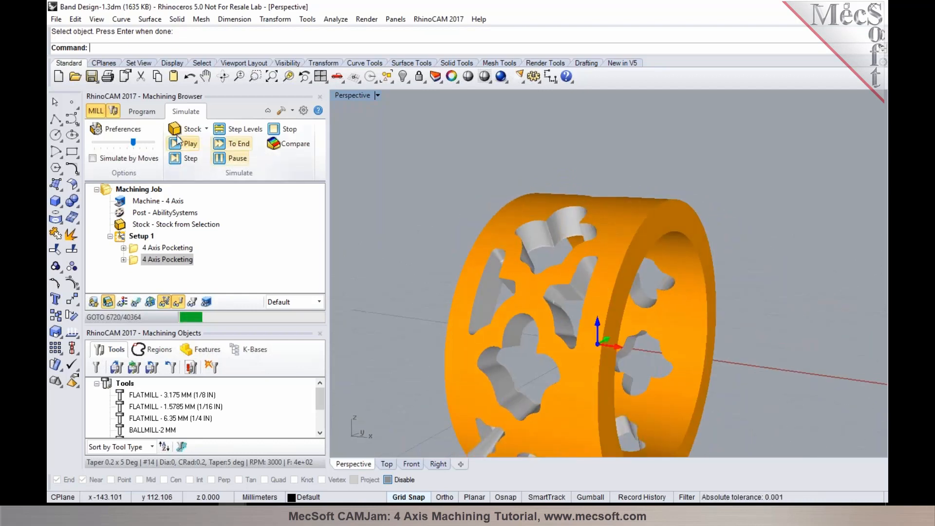
{"action": "left_click", "coordinate": [218, 159]}
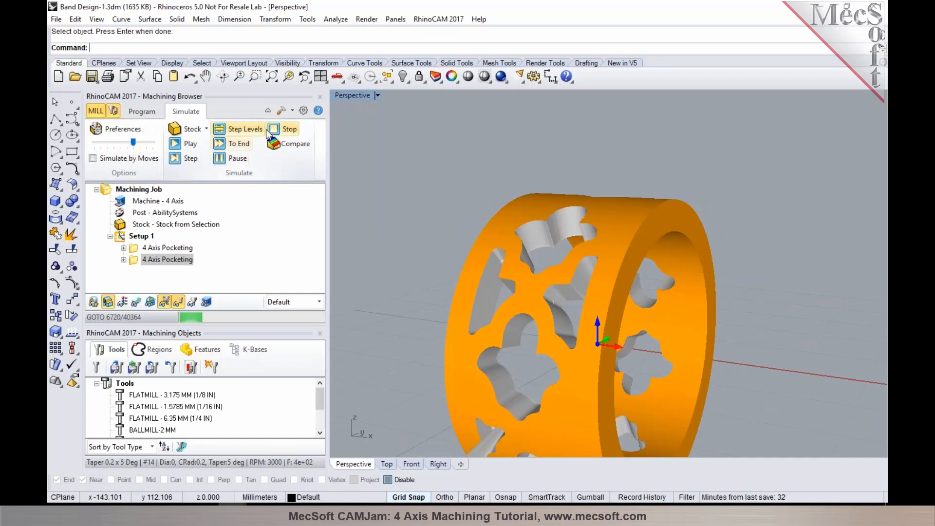
Start post-processing Setup 1 and choose Fanuc0m as the current post
{"action": "left_click", "coordinate": [146, 112]}
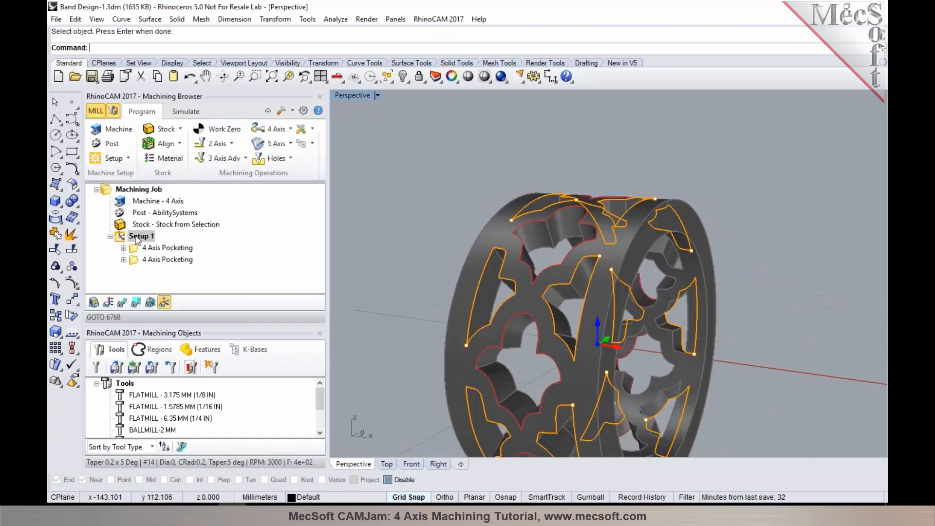
{"action": "right_click", "coordinate": [137, 237]}
{"action": "left_click", "coordinate": [168, 259]}
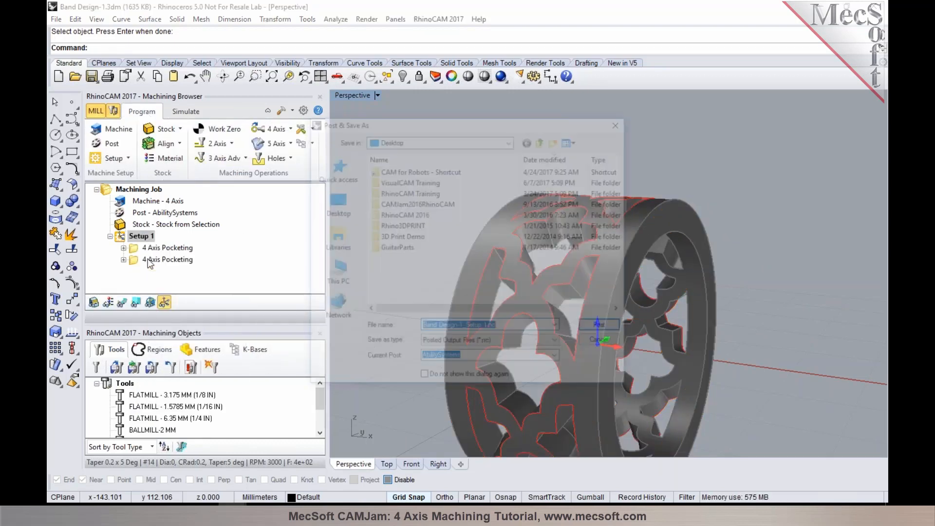
{"action": "left_click", "coordinate": [557, 360]}
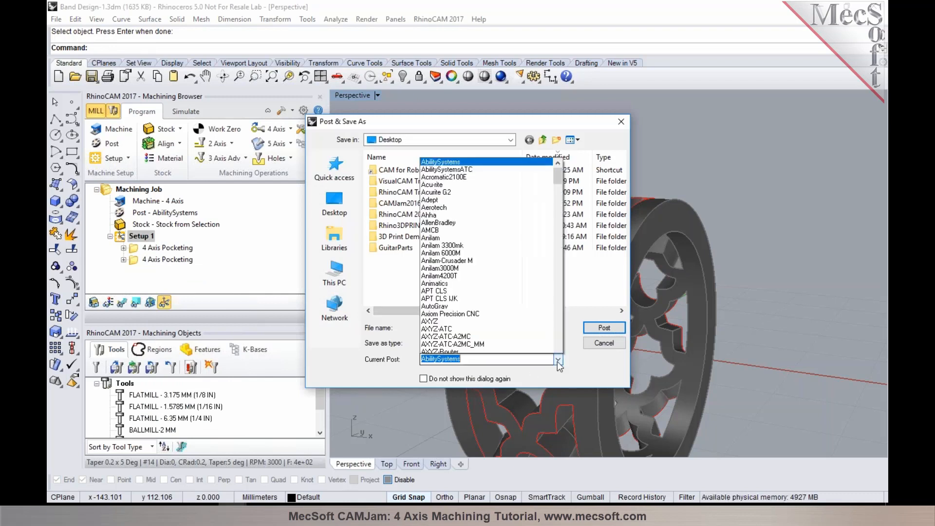
{"action": "left_click_drag", "start_coordinate": [560, 145], "coordinate": [560, 169]}
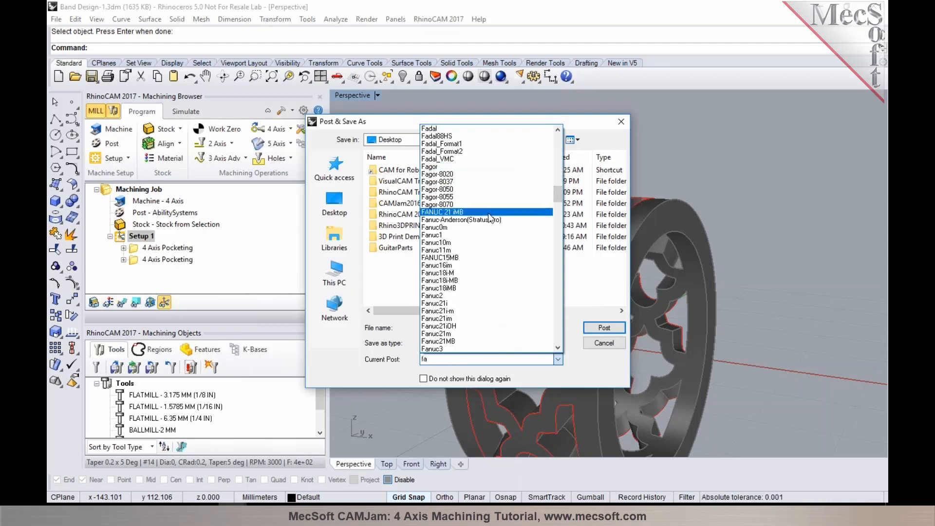
{"action": "left_click", "coordinate": [487, 232]}
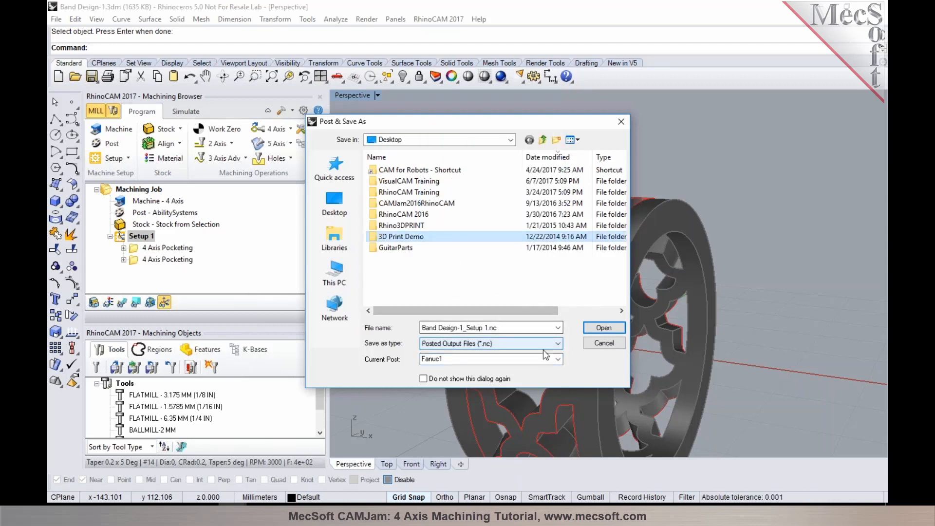
{"action": "left_click", "coordinate": [558, 359]}
{"action": "scroll", "coordinate": [495, 144], "scroll_direction": "up", "scroll_amount": 1}
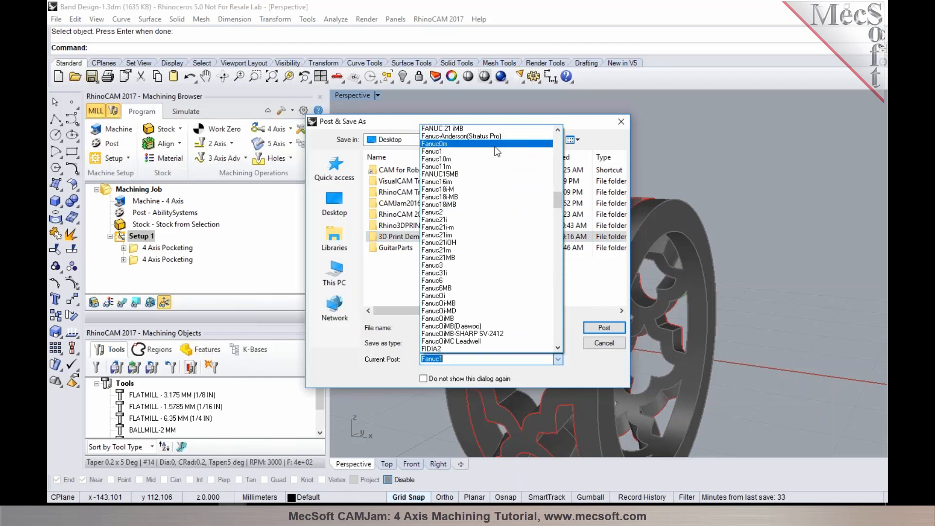
{"action": "left_click", "coordinate": [493, 145]}
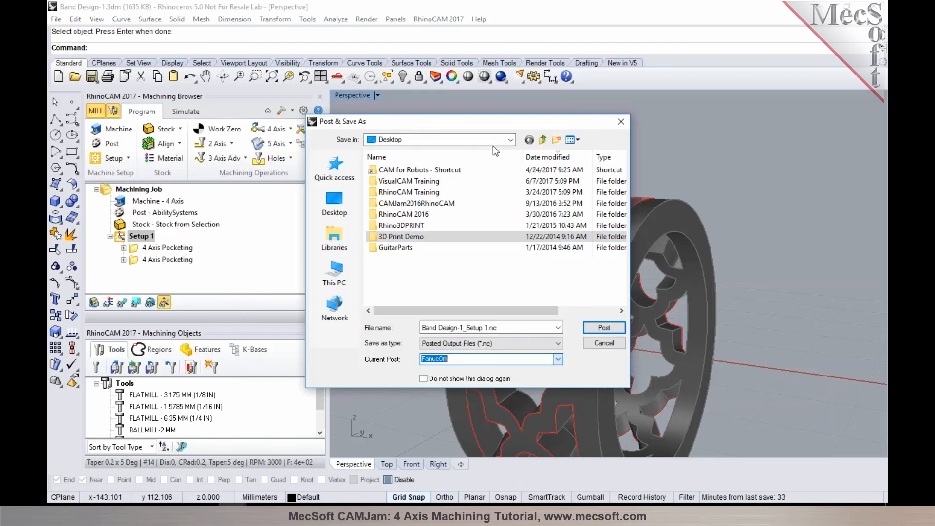
Post Setup 1 to the Desktop as Band Design-1_Setup 1.nc
{"action": "left_click", "coordinate": [602, 330]}
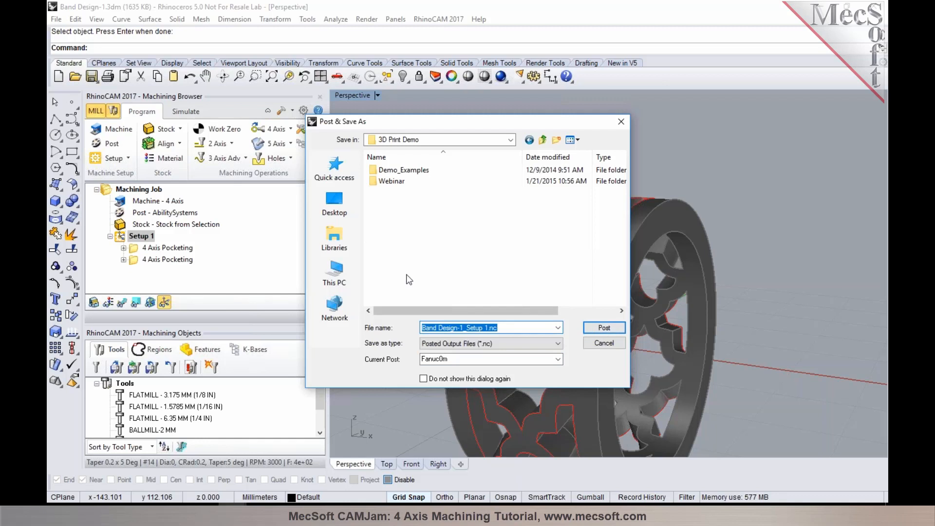
{"action": "left_click", "coordinate": [348, 211]}
{"action": "left_click", "coordinate": [588, 333]}
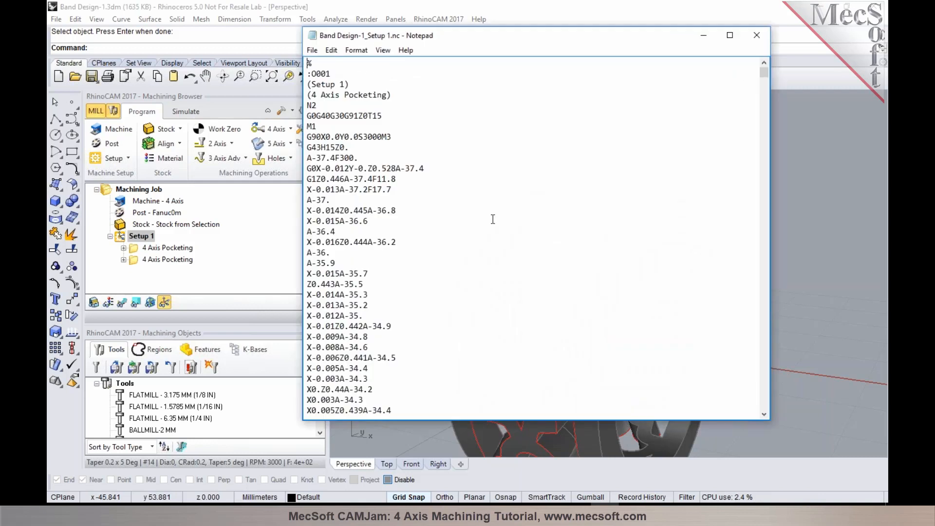
Examine the posted G-code and its A-axis rotary moves in Notepad, and close the file
{"action": "scroll", "coordinate": [391, 189], "scroll_direction": "down", "scroll_amount": 3}
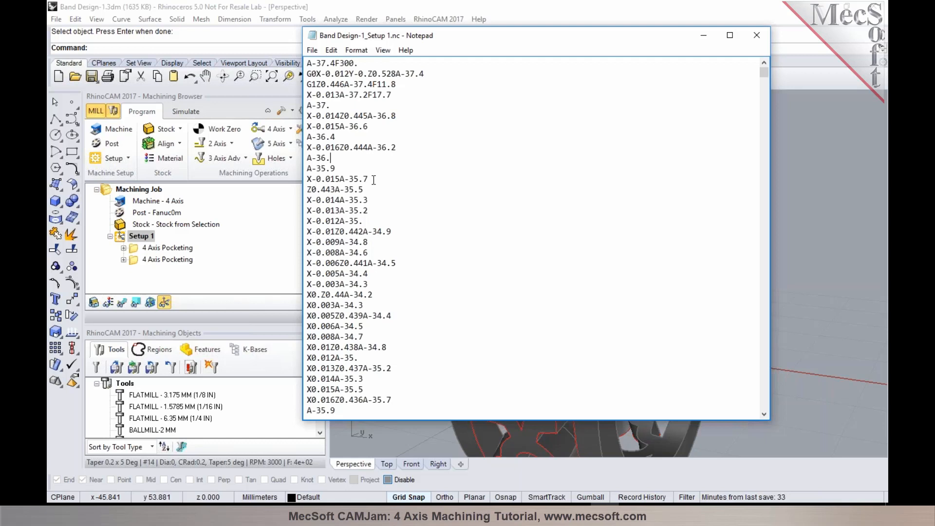
{"action": "scroll", "coordinate": [374, 179], "scroll_direction": "down", "scroll_amount": 3}
{"action": "scroll", "coordinate": [373, 180], "scroll_direction": "down", "scroll_amount": 3}
{"action": "scroll", "coordinate": [377, 181], "scroll_direction": "down", "scroll_amount": 2}
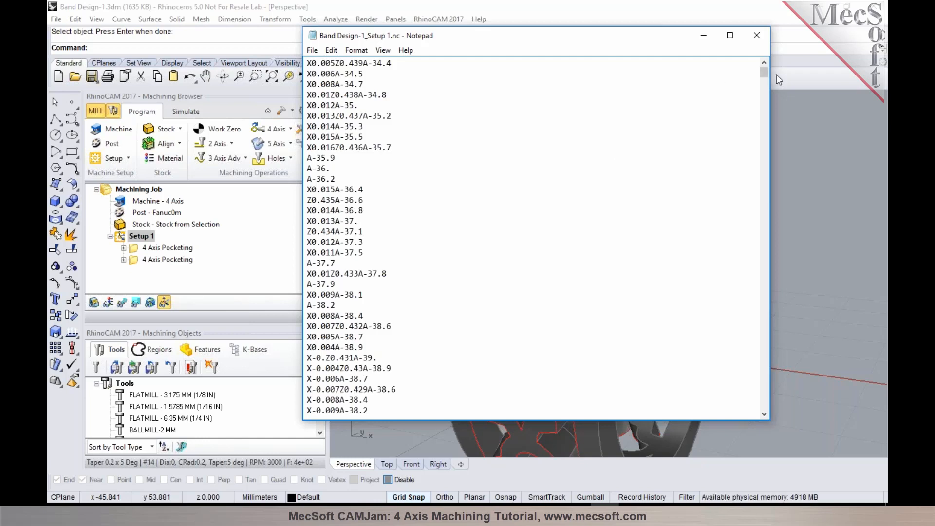
{"action": "mouse_move", "coordinate": [762, 73]}
{"action": "left_mouse_down"}
{"action": "mouse_move", "coordinate": [762, 83]}
{"action": "mouse_move", "coordinate": [763, 62]}
{"action": "left_mouse_up"}
{"action": "left_click", "coordinate": [757, 36]}
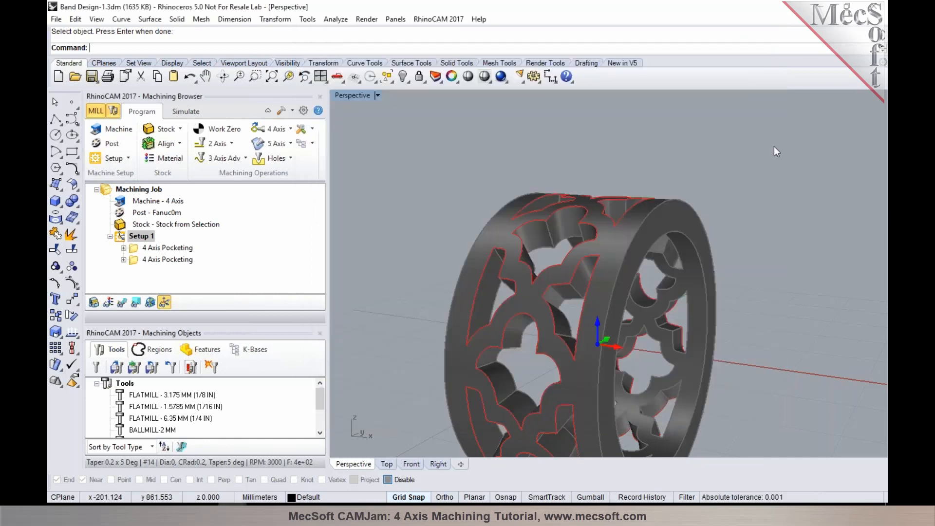
Save the finished ring project as an incremental copy
{"action": "left_click", "coordinate": [56, 19]}
{"action": "left_click", "coordinate": [60, 101]}
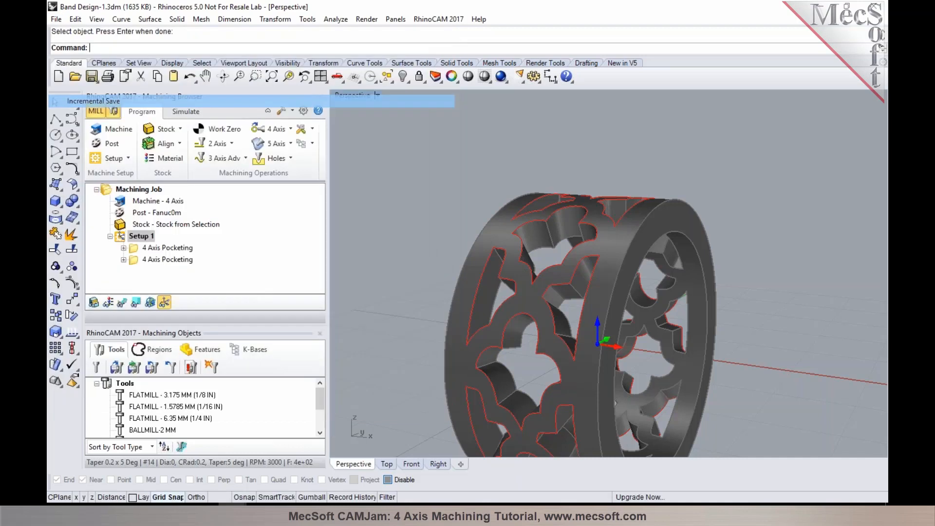
{"action": "scroll", "coordinate": [504, 157], "scroll_direction": "down", "scroll_amount": 2}
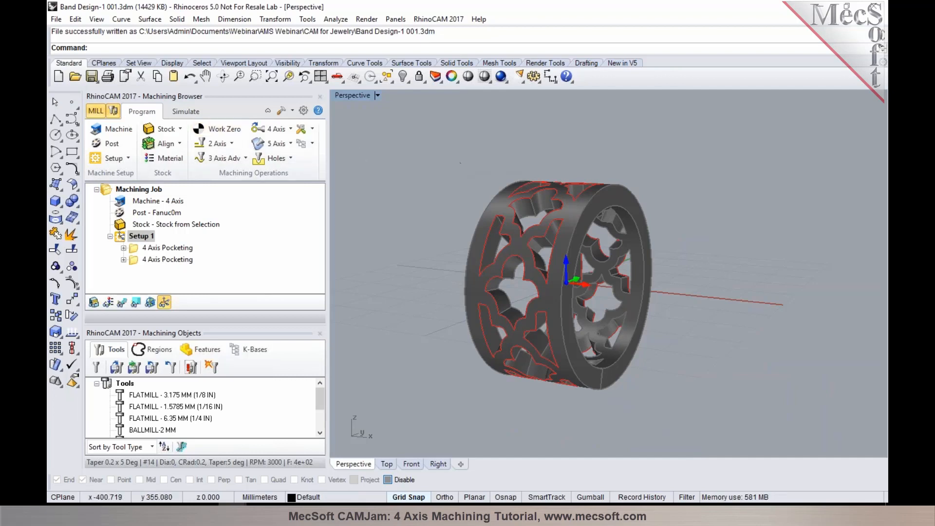
Open Band Design-2-Start.3dm from the CAM for Jewelry folder and look over the band
{"action": "left_click", "coordinate": [75, 77]}
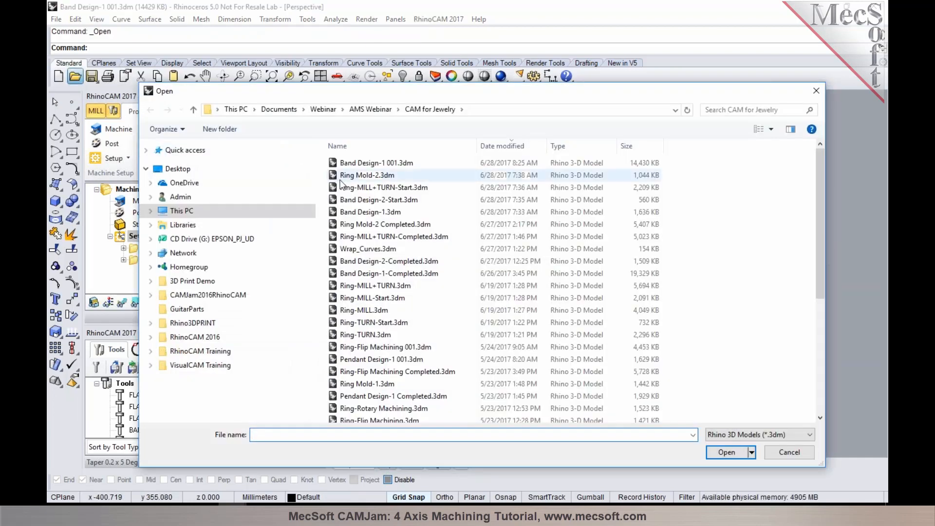
{"action": "left_click", "coordinate": [349, 200]}
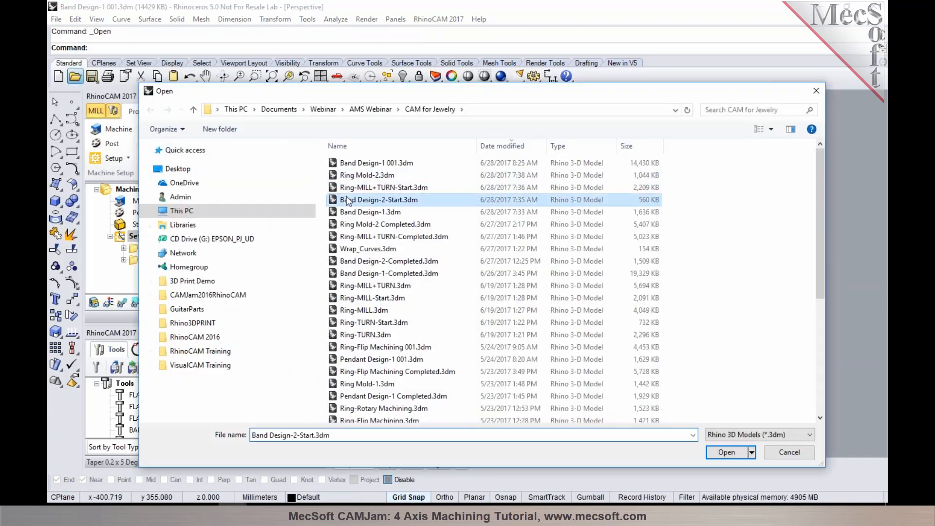
{"action": "left_click", "coordinate": [726, 453]}
{"action": "right_click_drag", "start_coordinate": [578, 97], "coordinate": [553, 158]}
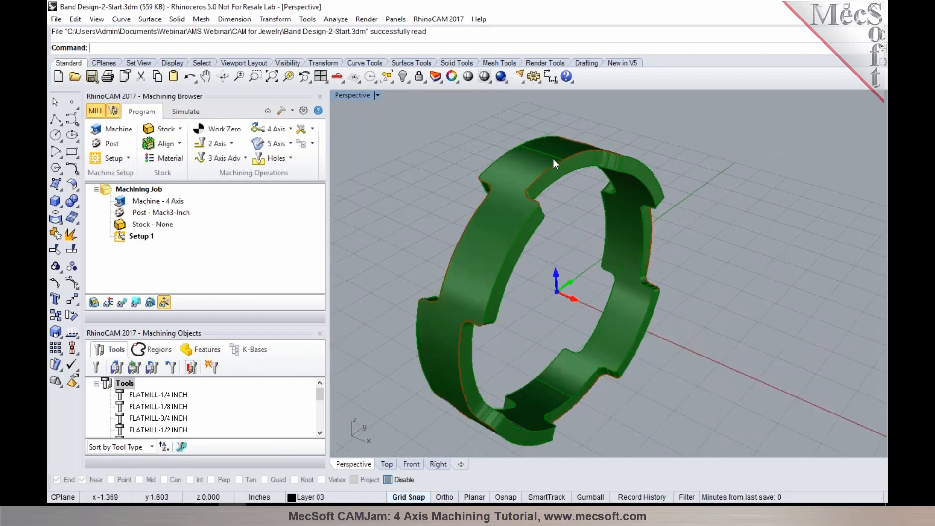
Turn on the Stock Blank layer to show the blank around the band
{"action": "left_click", "coordinate": [437, 77]}
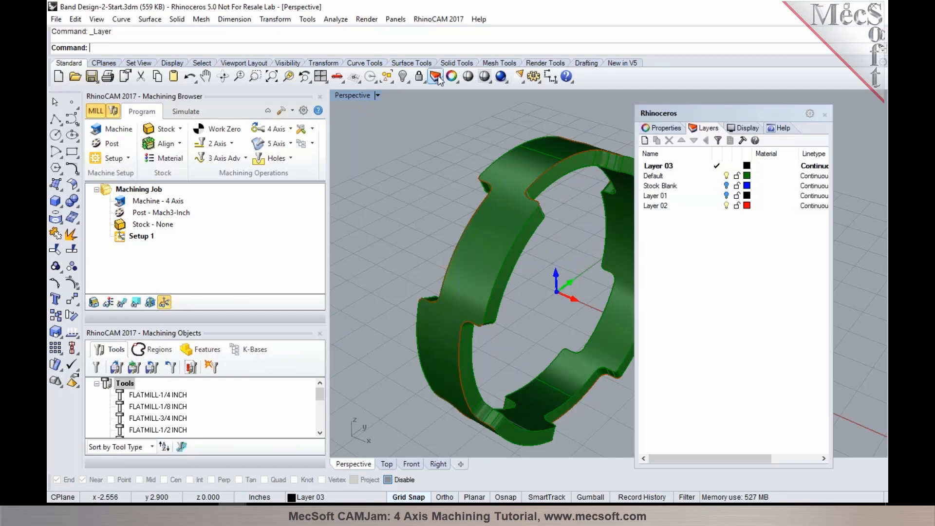
{"action": "left_click", "coordinate": [726, 186]}
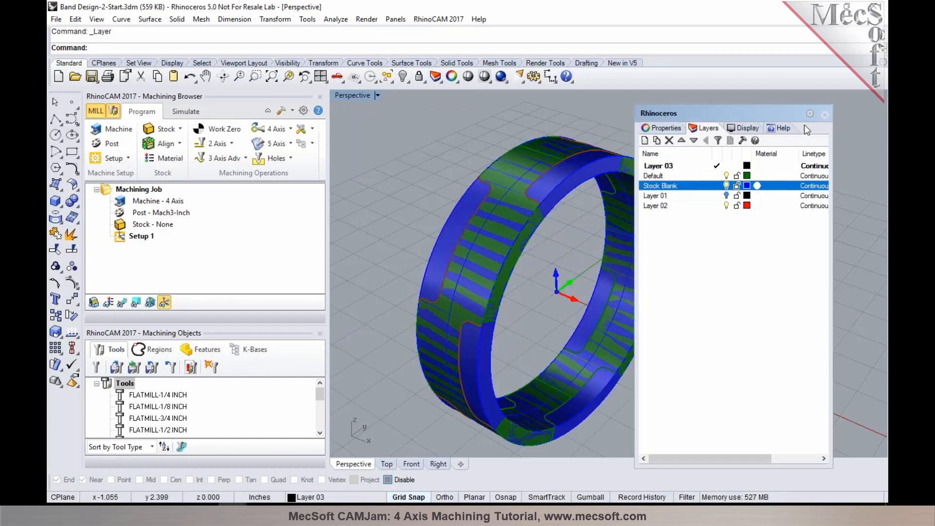
{"action": "left_click", "coordinate": [825, 114]}
Define the stock from the selected Stock Blank ring and preview it in simulation mode
{"action": "left_click", "coordinate": [591, 176]}
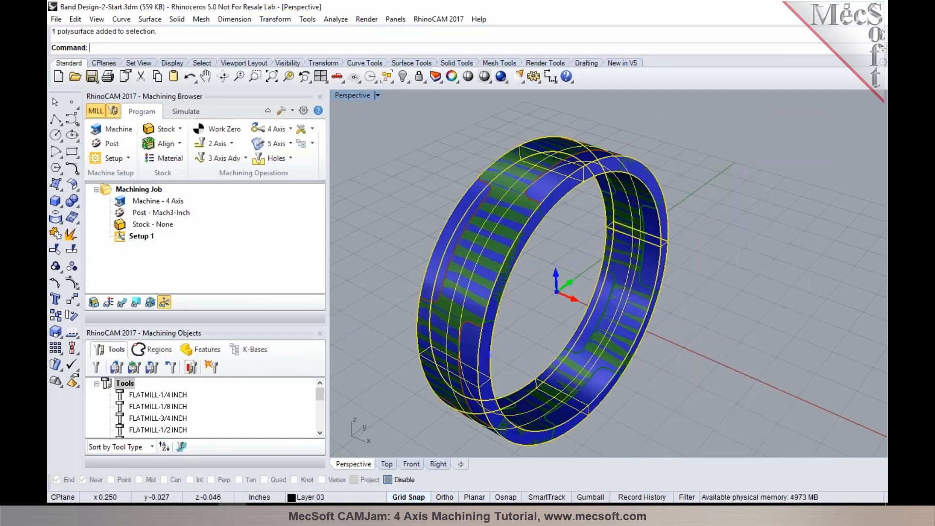
{"action": "left_click", "coordinate": [179, 129]}
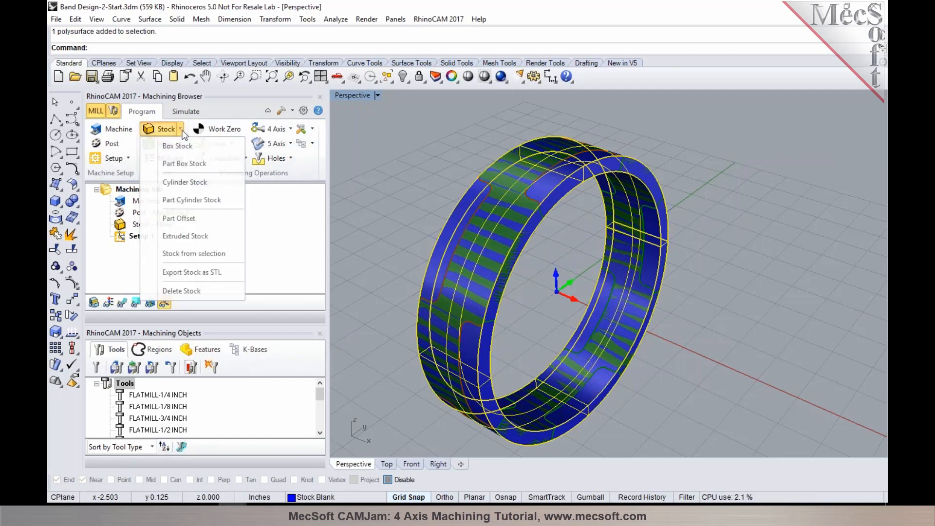
{"action": "left_click", "coordinate": [194, 254]}
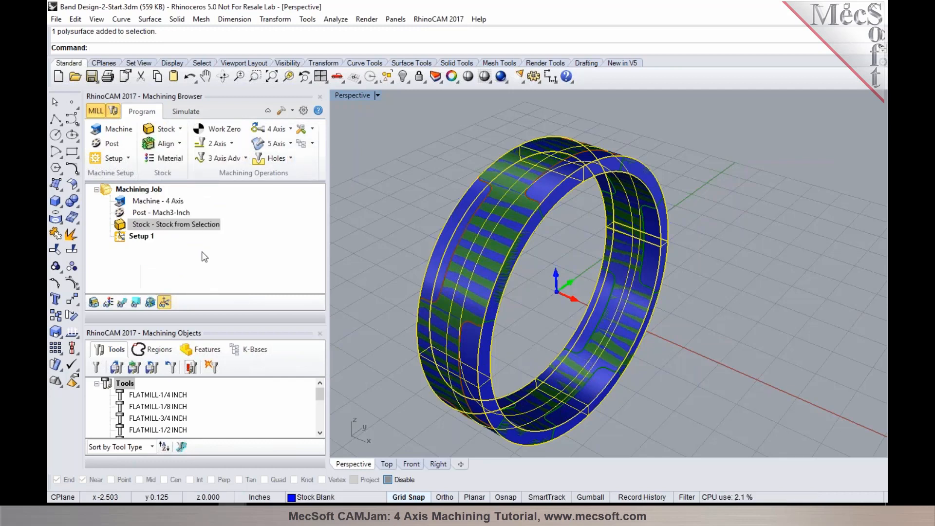
{"action": "left_click", "coordinate": [188, 112]}
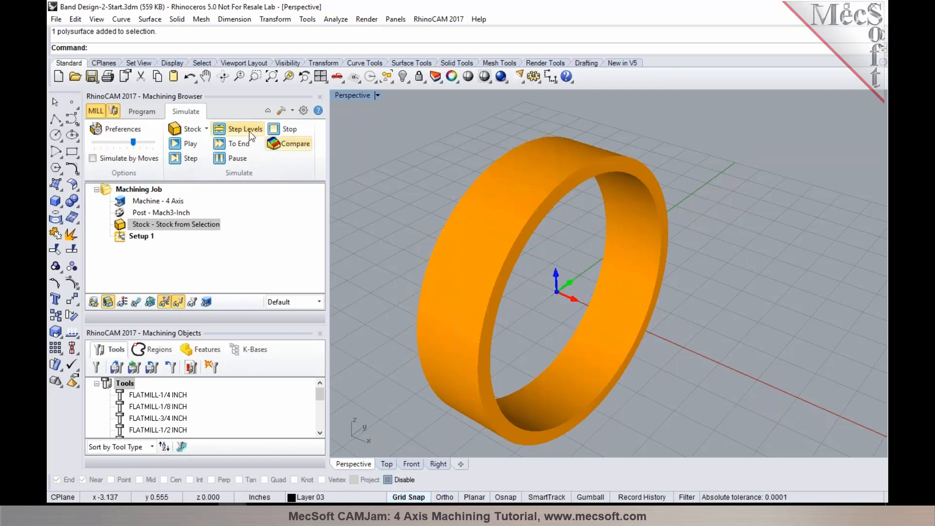
{"action": "left_click", "coordinate": [150, 112]}
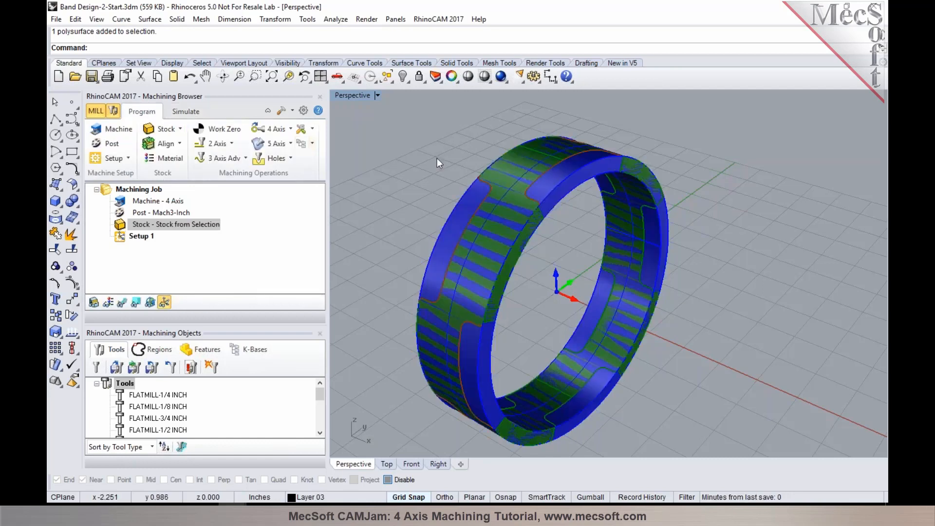
Create a cylinder stock along the X axis from the model's bounding cylinder and preview it in simulation mode
{"action": "left_click", "coordinate": [179, 128]}
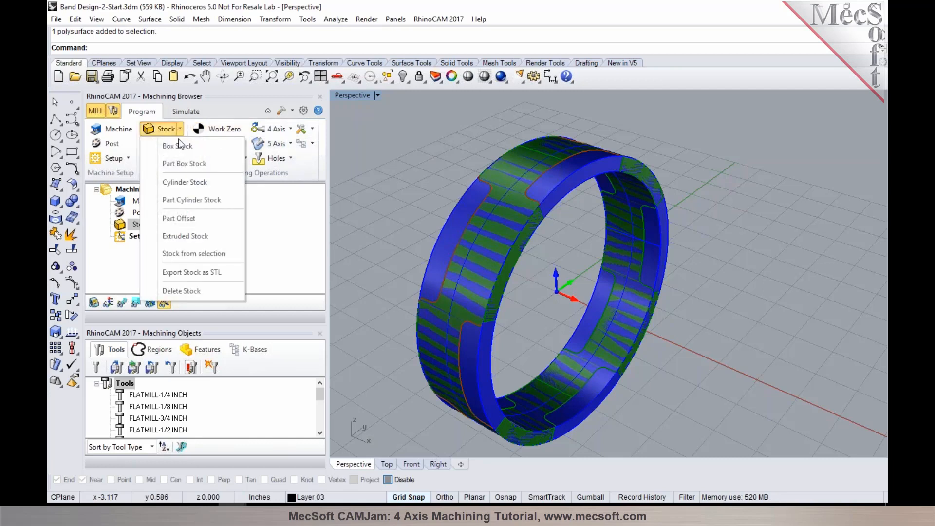
{"action": "left_click", "coordinate": [185, 188]}
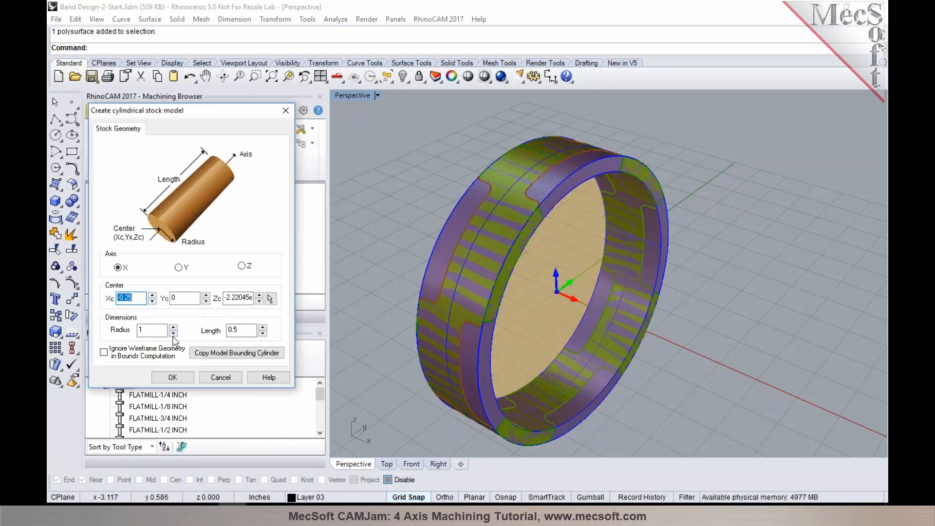
{"action": "left_click", "coordinate": [218, 357]}
{"action": "left_click", "coordinate": [188, 376]}
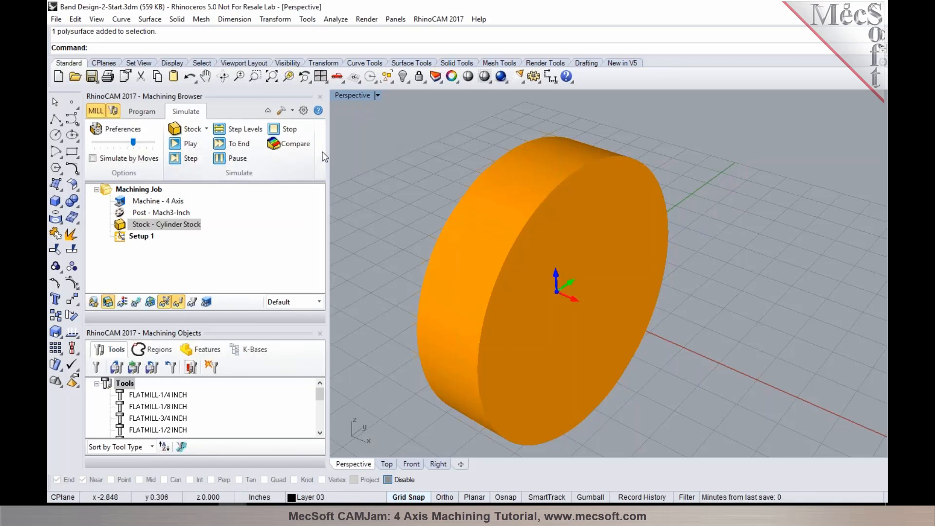
{"action": "left_click", "coordinate": [141, 111]}
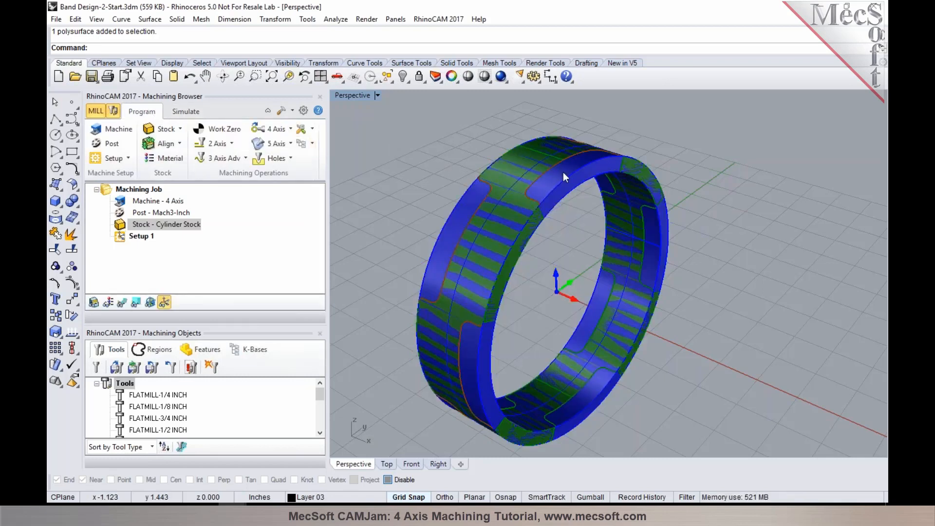
Redefine the stock from the selected Stock Blank ring instead of the cylinder
{"action": "left_click", "coordinate": [572, 186]}
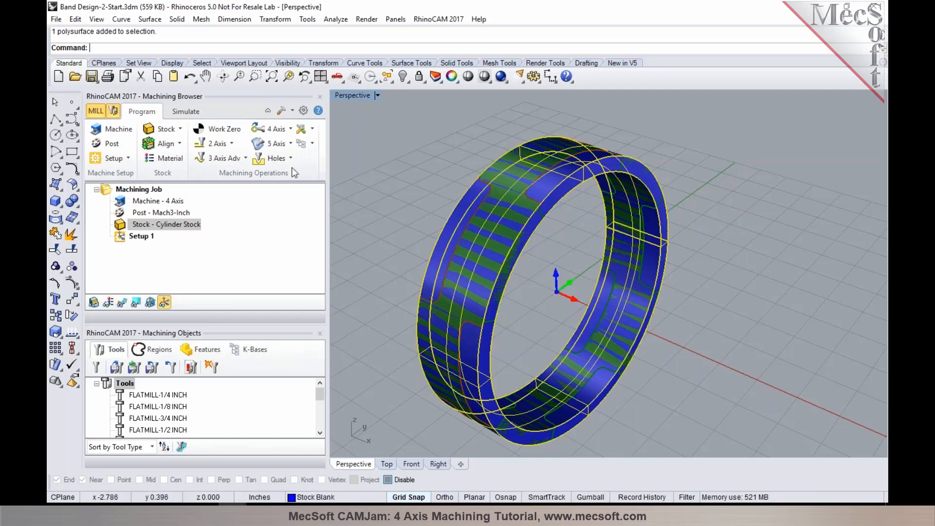
{"action": "left_click", "coordinate": [180, 129]}
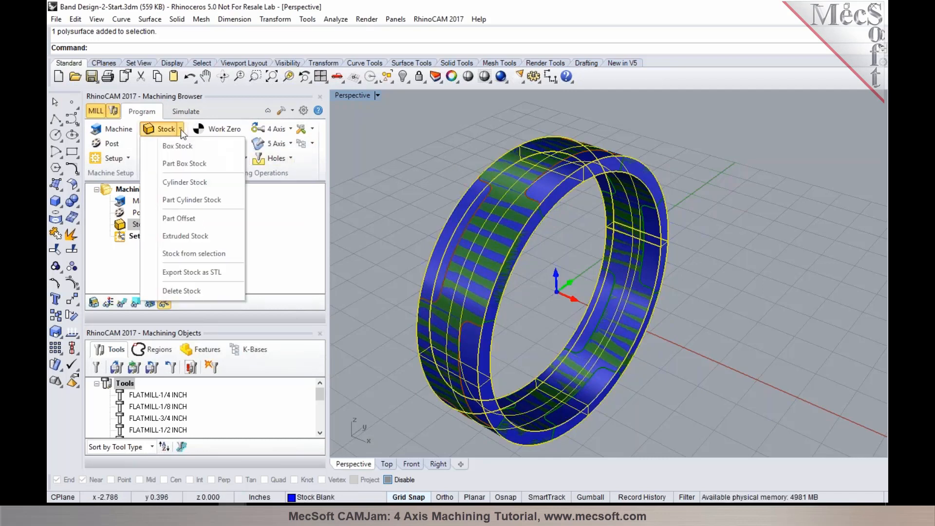
{"action": "left_click", "coordinate": [181, 254]}
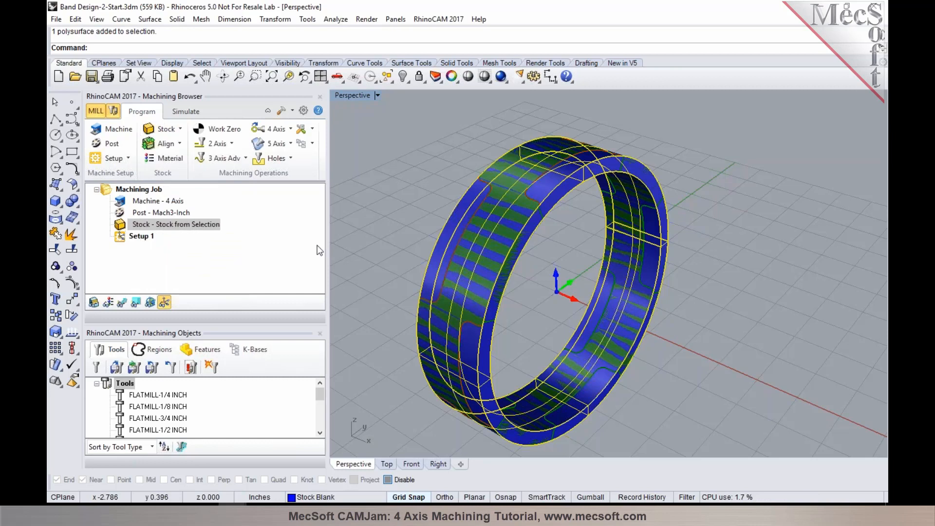
{"action": "left_click", "coordinate": [405, 223]}
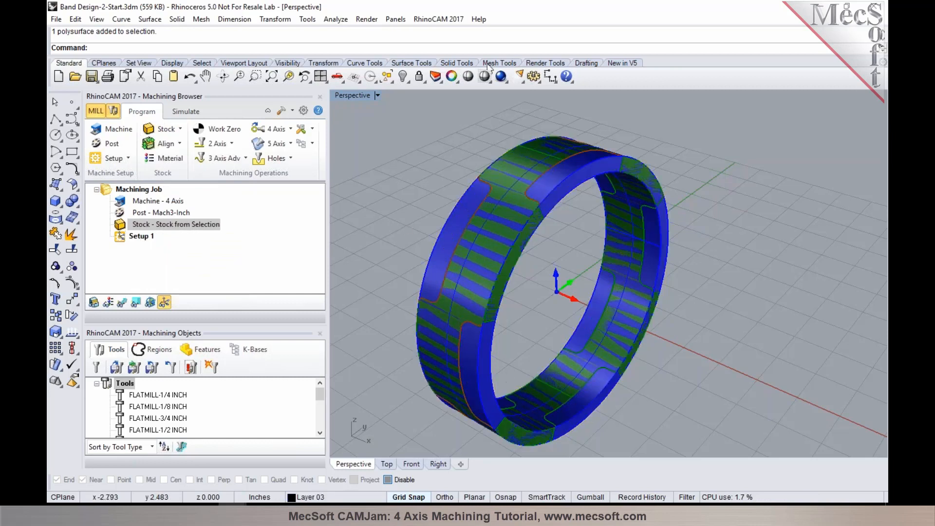
Turn off the Stock Blank layer so only the band model is displayed
{"action": "left_click", "coordinate": [436, 77]}
{"action": "left_click", "coordinate": [726, 186]}
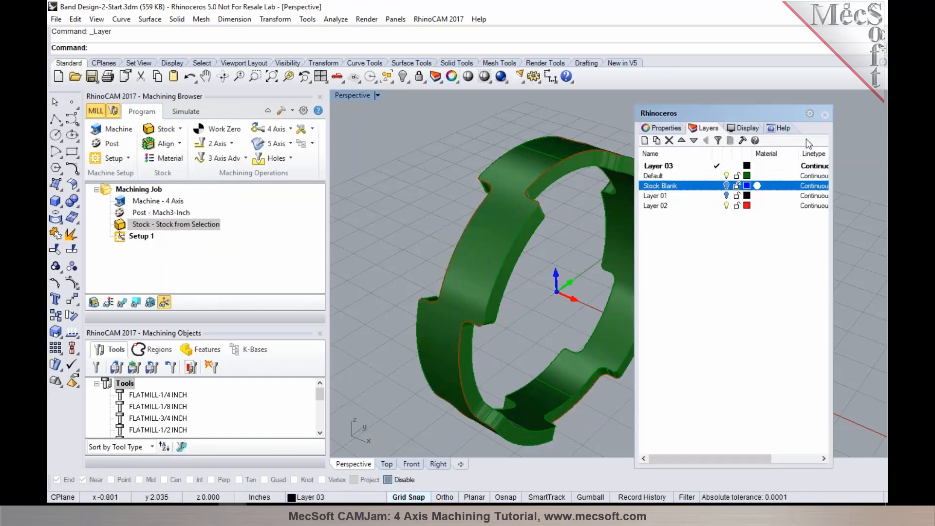
{"action": "left_click", "coordinate": [825, 115]}
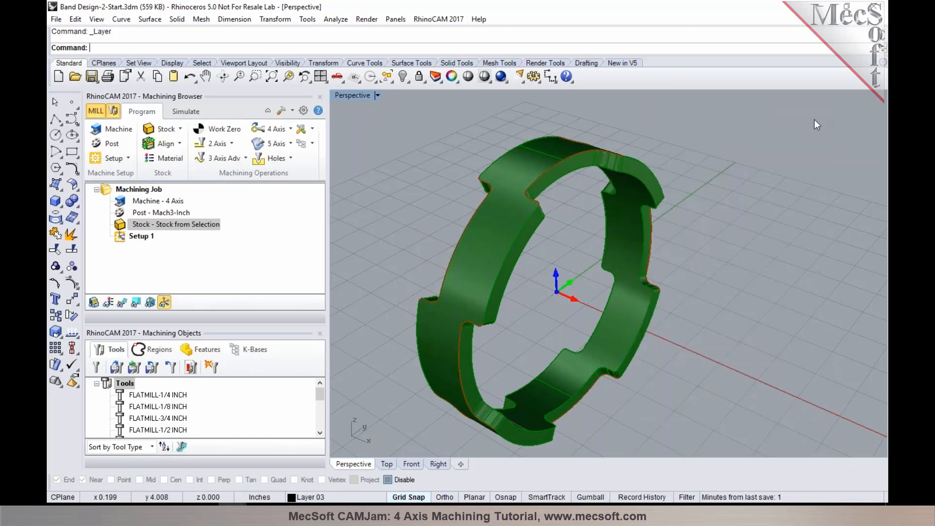
Examine the band's notched edges from several angles and check the curve along one upper notch
{"action": "right_click_drag", "start_coordinate": [563, 232], "coordinate": [634, 250]}
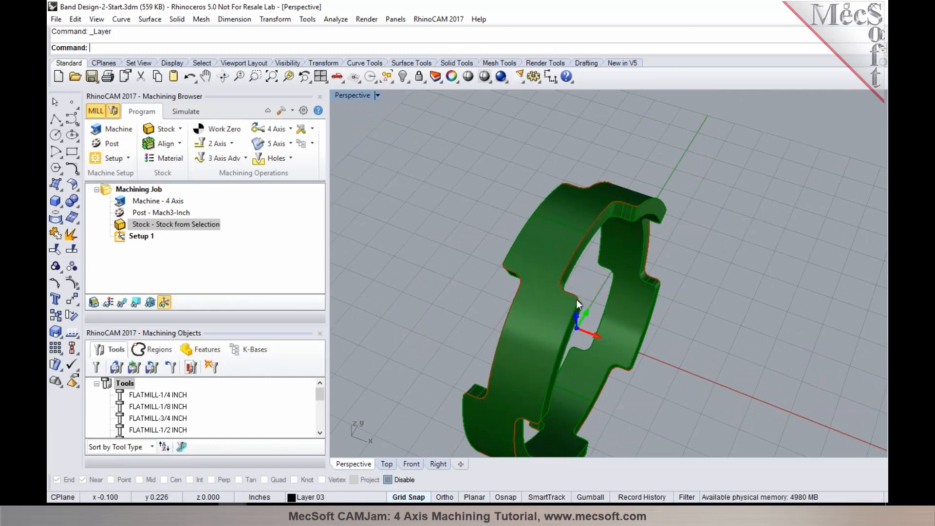
{"action": "right_click_drag", "start_coordinate": [623, 224], "coordinate": [589, 151]}
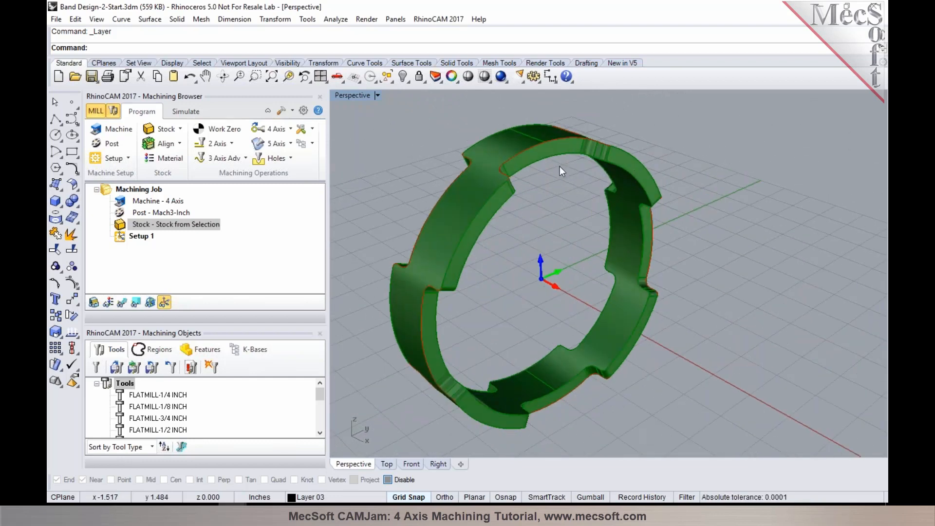
{"action": "right_click_drag", "start_coordinate": [560, 166], "coordinate": [585, 189]}
{"action": "left_click", "coordinate": [581, 180]}
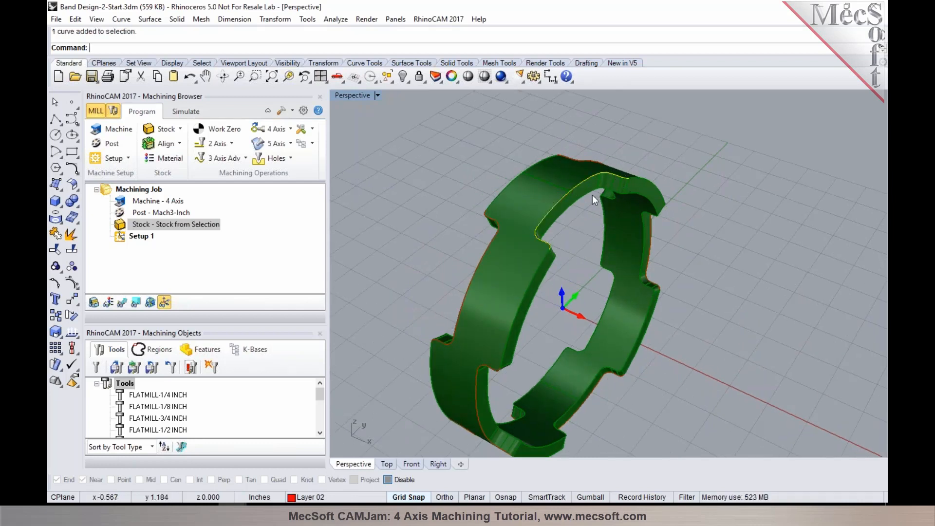
{"action": "right_click_drag", "start_coordinate": [527, 337], "coordinate": [659, 284]}
{"action": "left_click", "coordinate": [690, 281]}
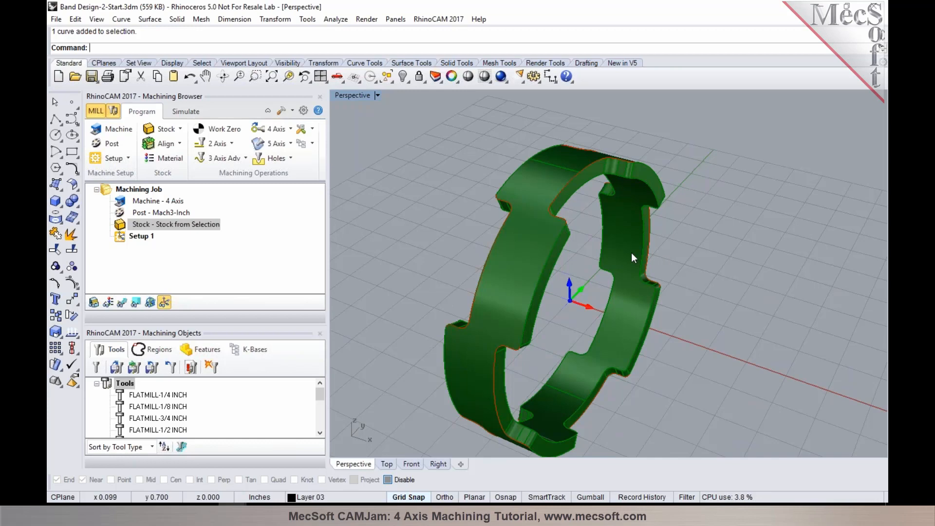
Create a 4 Axis Profiling operation with the four notch curves along the band's near edge as machining regions
{"action": "left_click", "coordinate": [289, 132]}
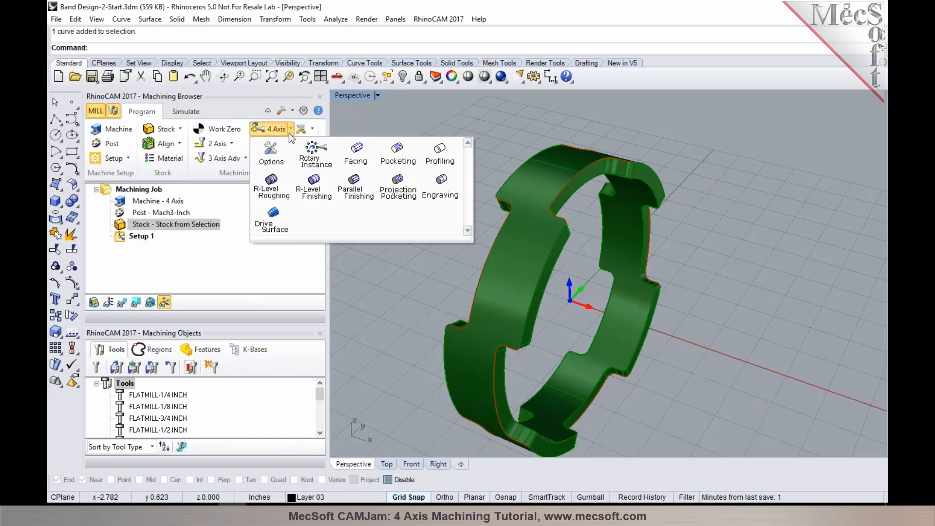
{"action": "left_click", "coordinate": [443, 162]}
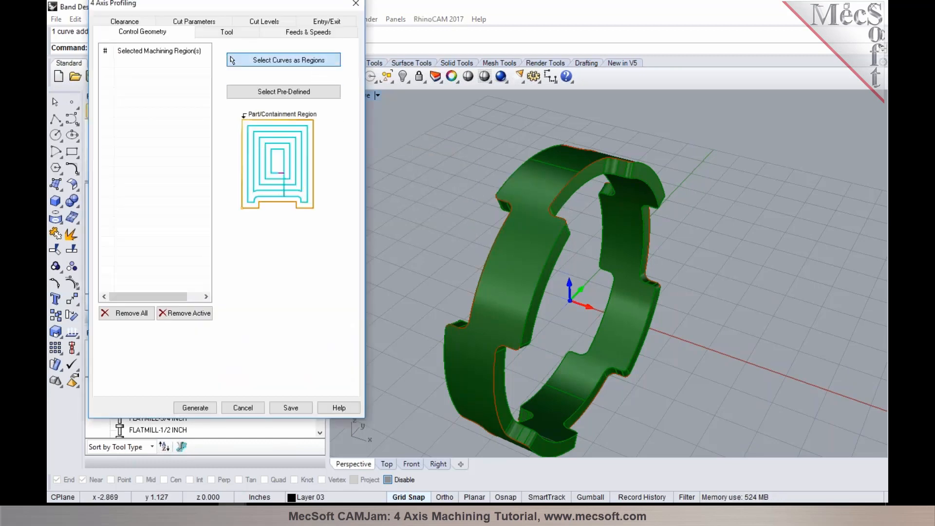
{"action": "left_click", "coordinate": [232, 59]}
{"action": "left_click", "coordinate": [568, 182]}
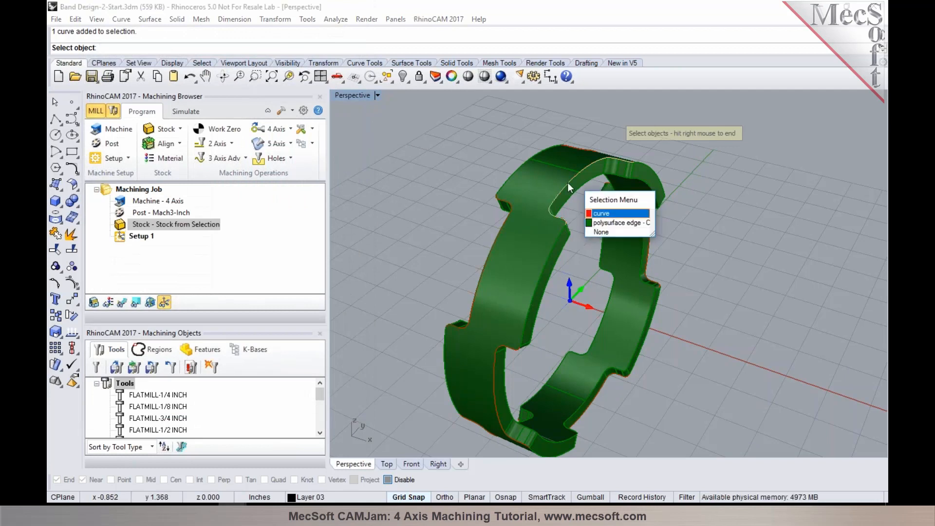
{"action": "left_click", "coordinate": [604, 214]}
{"action": "left_click", "coordinate": [509, 350]}
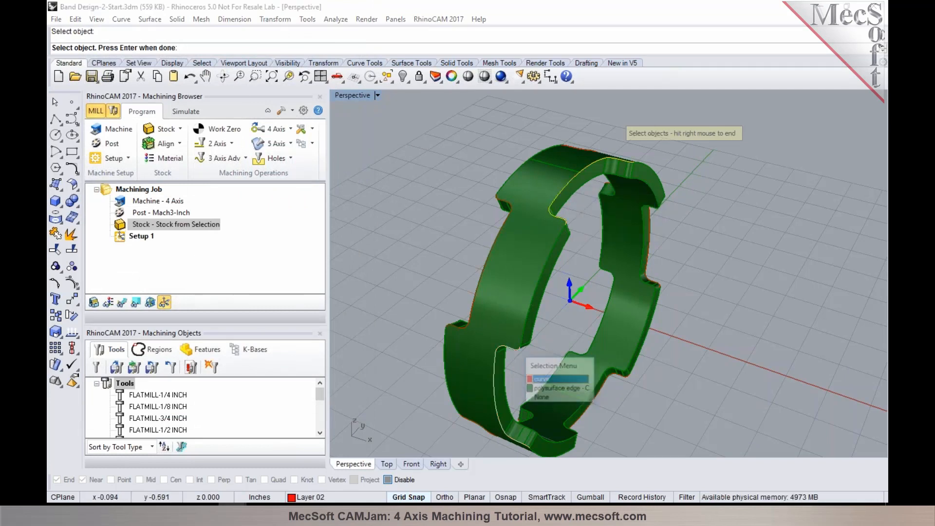
{"action": "left_click", "coordinate": [540, 379]}
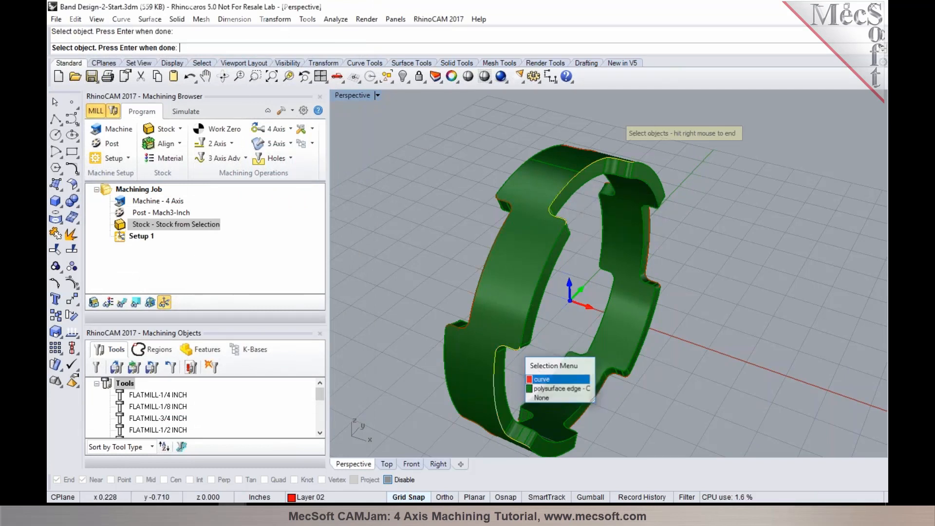
{"action": "left_click", "coordinate": [599, 397]}
{"action": "left_click", "coordinate": [633, 424]}
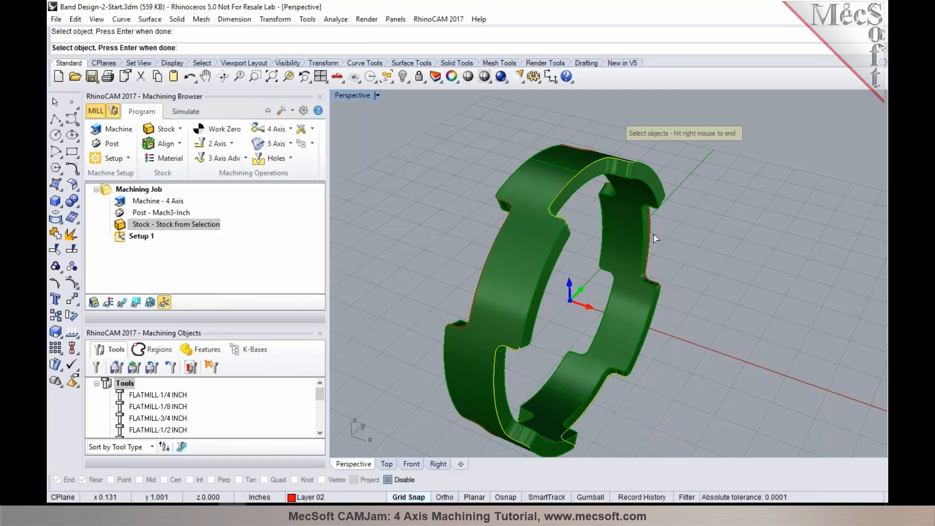
{"action": "left_click", "coordinate": [651, 235]}
{"action": "left_click", "coordinate": [684, 267]}
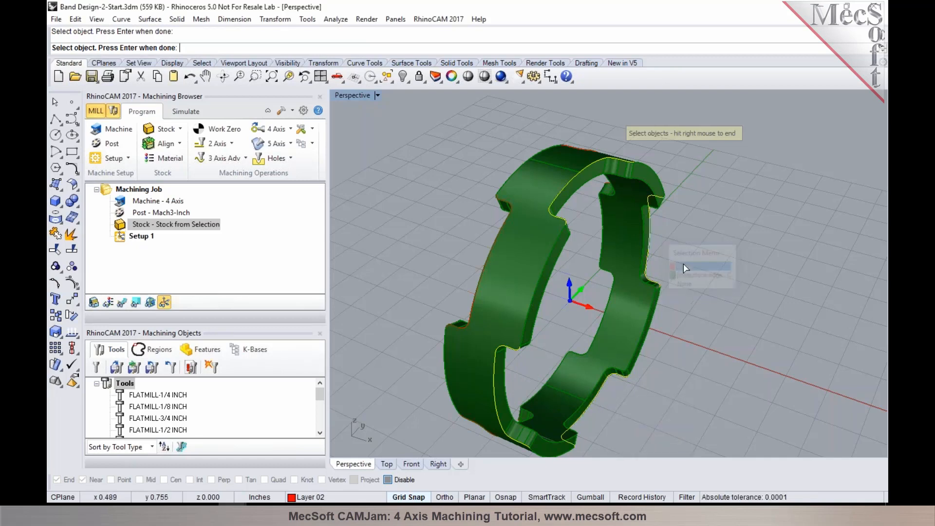
{"action": "right_click", "coordinate": [683, 265]}
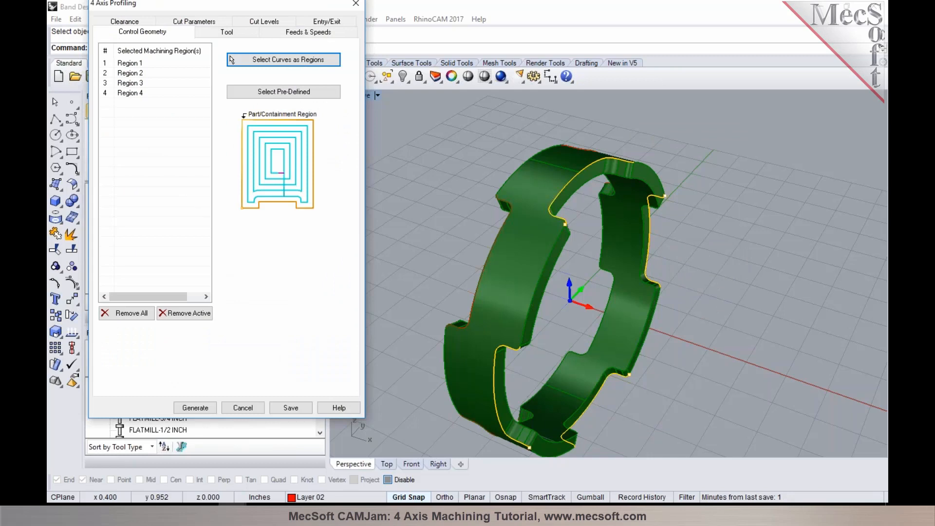
Assign the FLATMILL-1/8 INCH tool to the profiling operation and review its feeds and speeds
{"action": "left_click", "coordinate": [227, 33]}
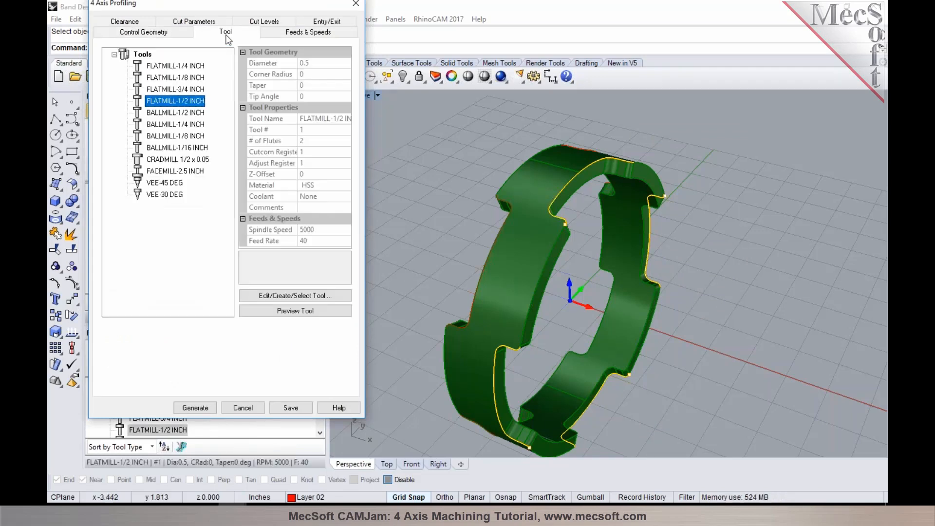
{"action": "left_click", "coordinate": [141, 80]}
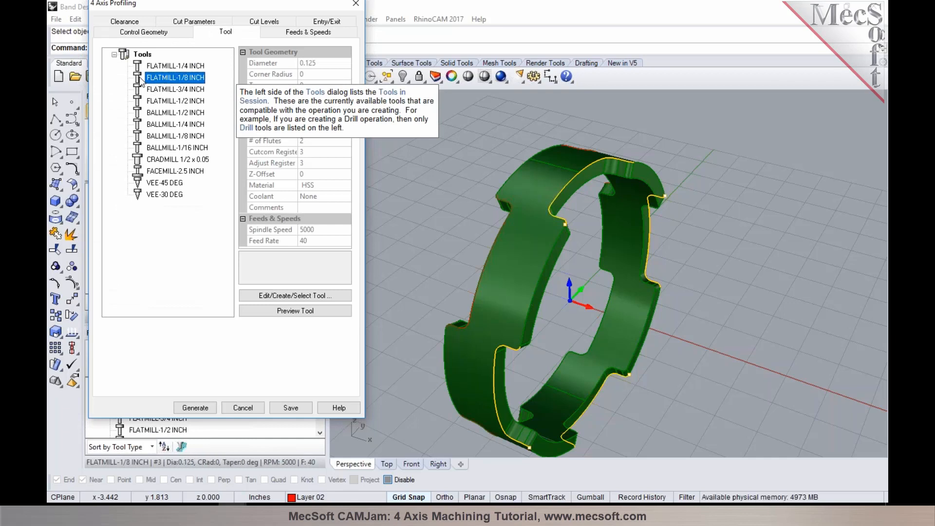
{"action": "left_click", "coordinate": [277, 35]}
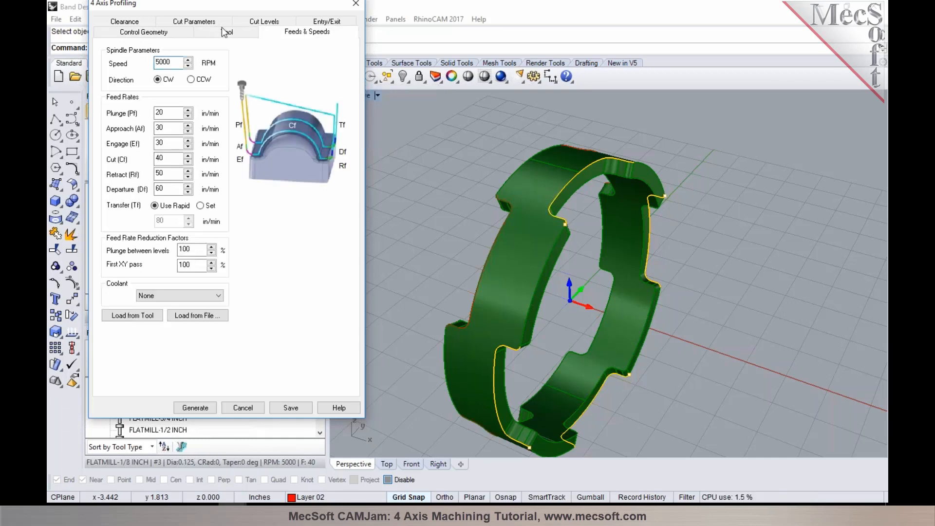
Define the clearance cylinder as Stock Max R + Dist with a distance of 0.10
{"action": "left_click", "coordinate": [140, 22]}
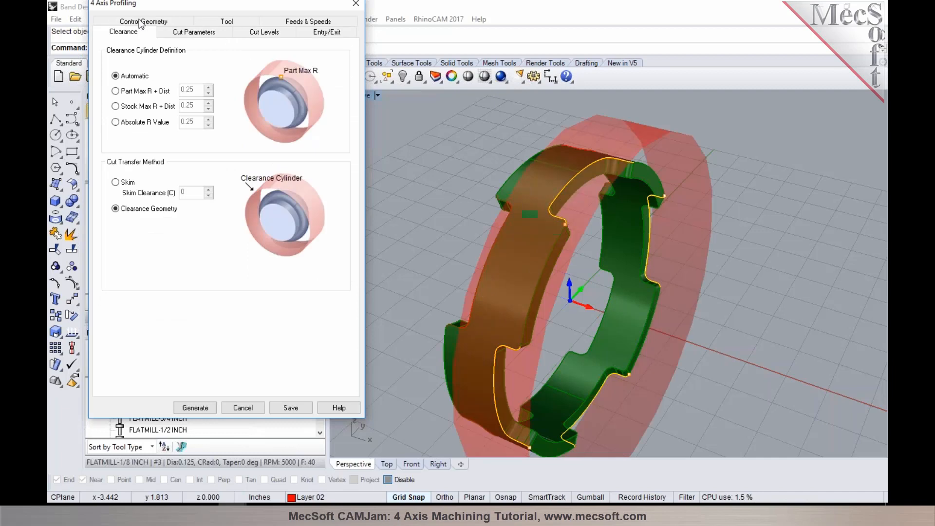
{"action": "left_click", "coordinate": [123, 106]}
{"action": "left_click", "coordinate": [208, 109]}
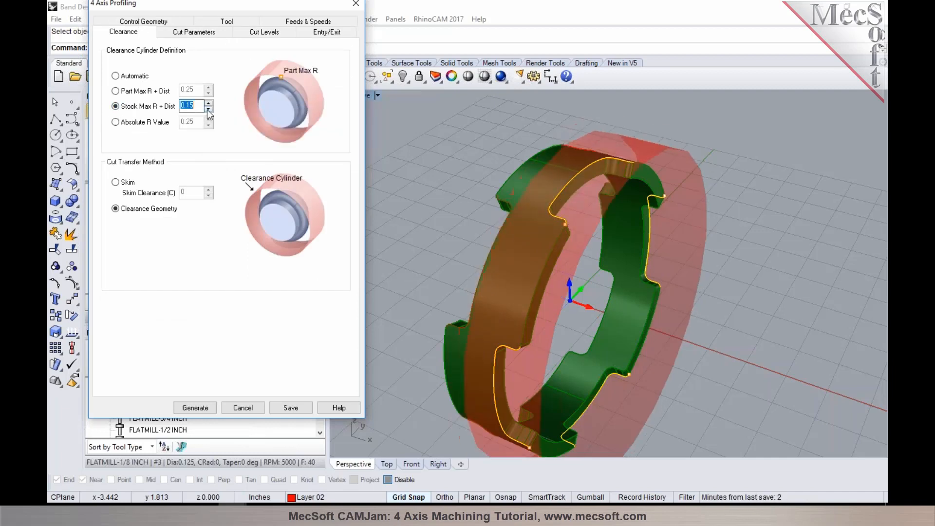
{"action": "left_click_drag", "start_coordinate": [190, 107], "coordinate": [194, 106]}
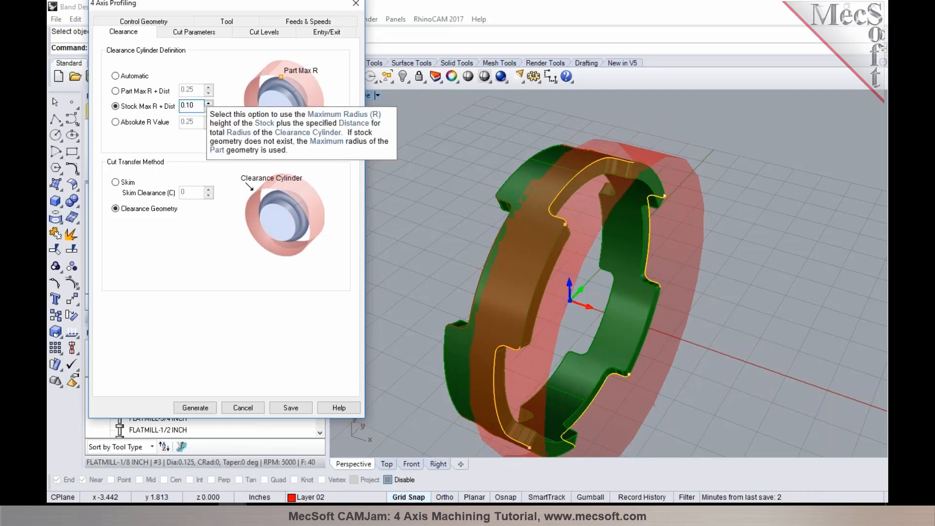
Set the cut direction to Mixed, with a total cut width of 0.1 and a step per cut of 0.05
{"action": "left_click", "coordinate": [191, 34]}
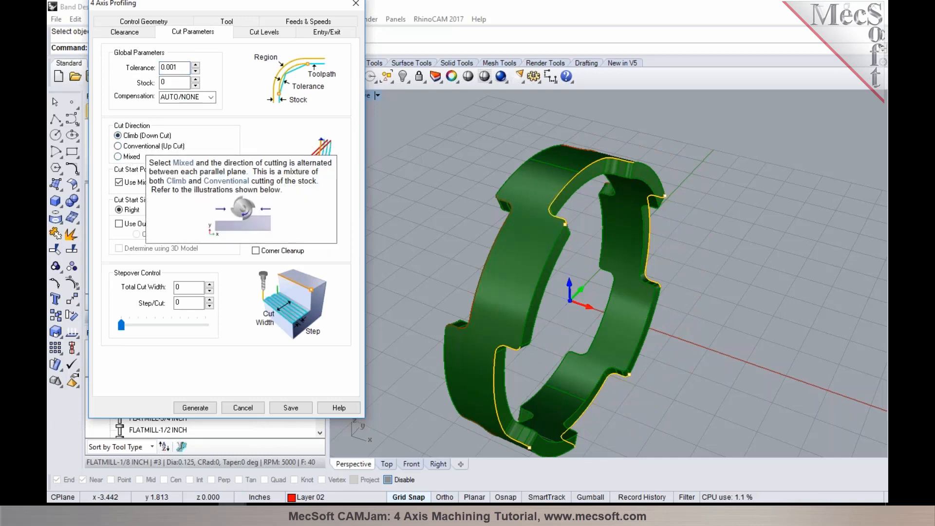
{"action": "left_click", "coordinate": [128, 156]}
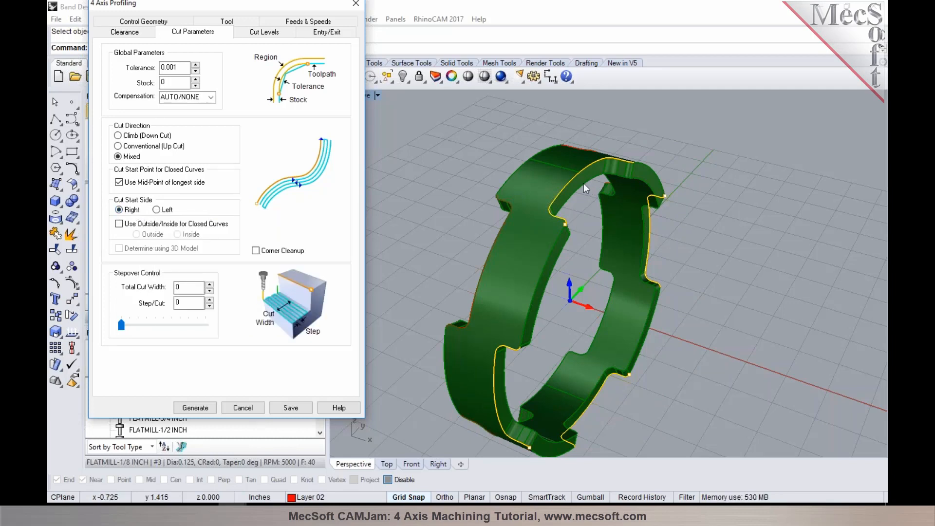
{"action": "right_click_drag", "start_coordinate": [590, 210], "coordinate": [668, 297]}
{"action": "left_click", "coordinate": [183, 288]}
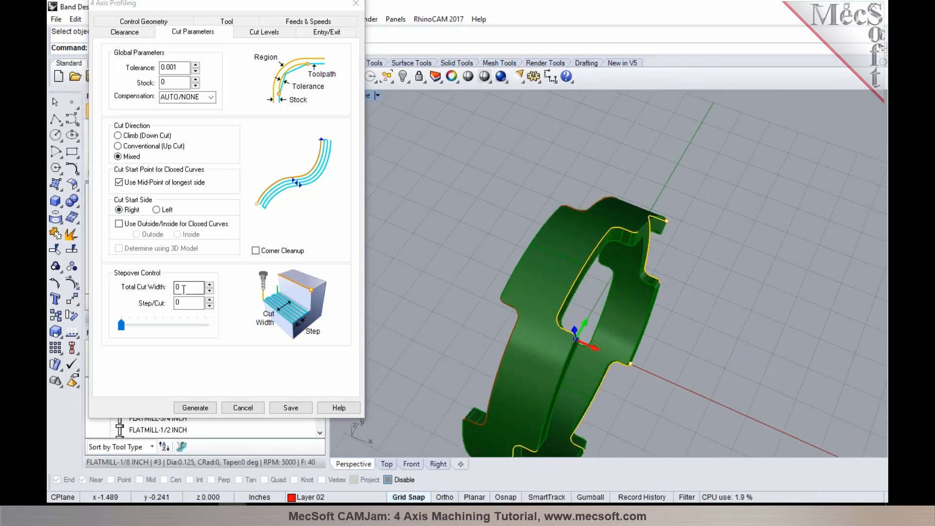
{"action": "type", "text": ".1"}
{"action": "double_click", "coordinate": [190, 303]}
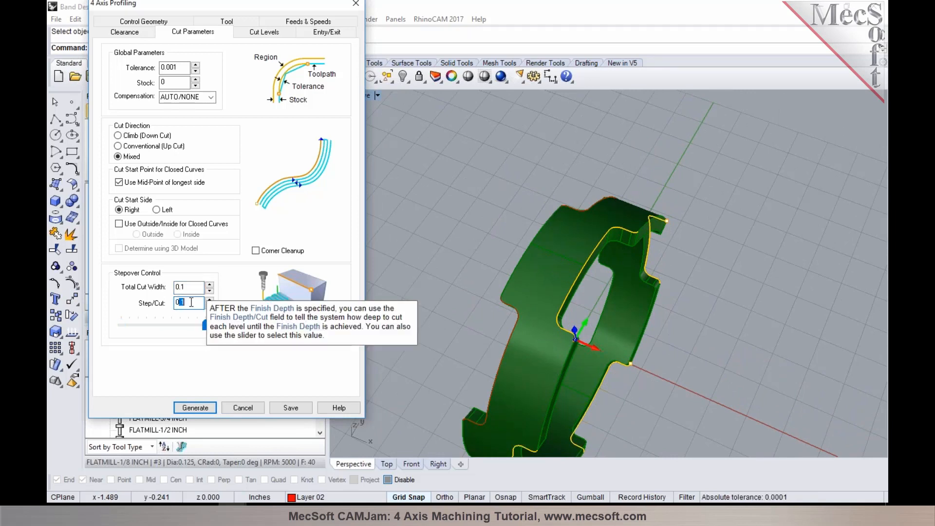
{"action": "left_click_drag", "start_coordinate": [204, 325], "coordinate": [164, 325]}
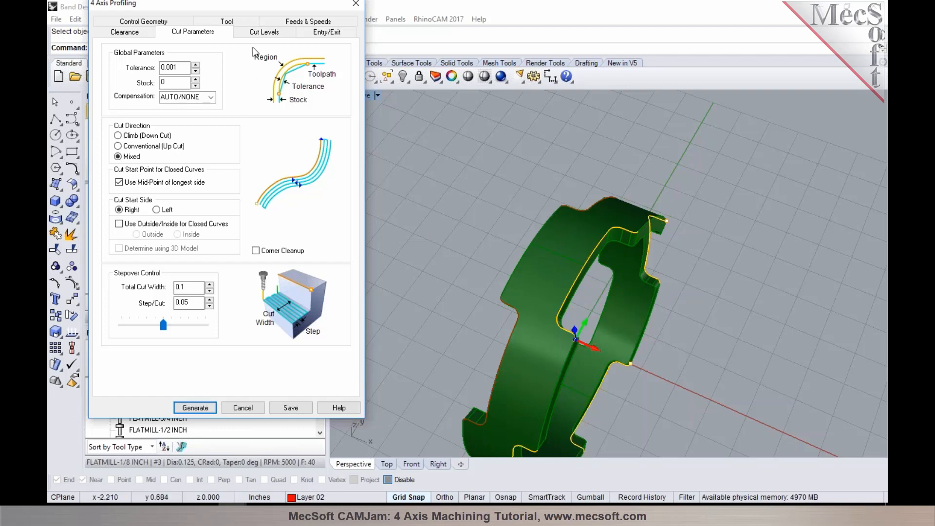
Set the total cut depth to 0.125 and the rough depth per cut to 0.0625
{"action": "left_click", "coordinate": [255, 30]}
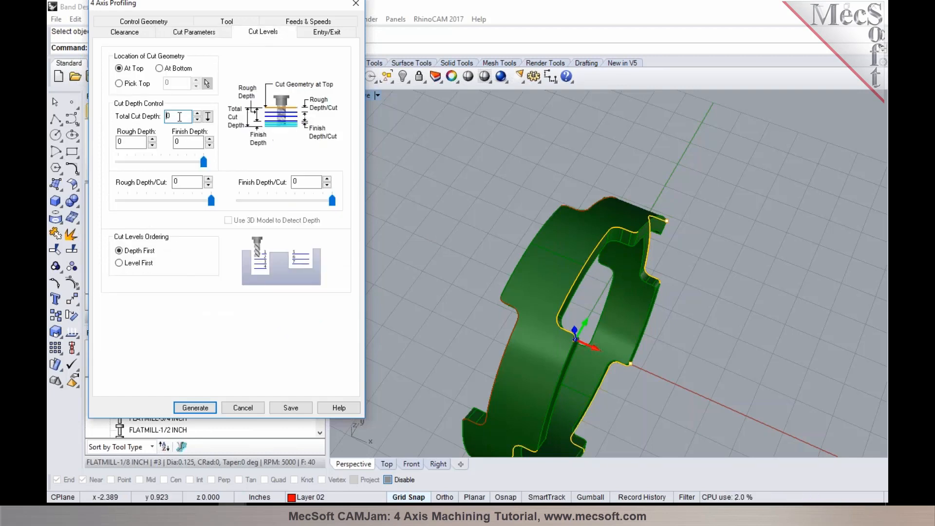
{"action": "mouse_move", "coordinate": [179, 117]}
{"action": "type", "text": ".1"}
{"action": "left_click", "coordinate": [187, 181]}
{"action": "mouse_move", "coordinate": [188, 182]}
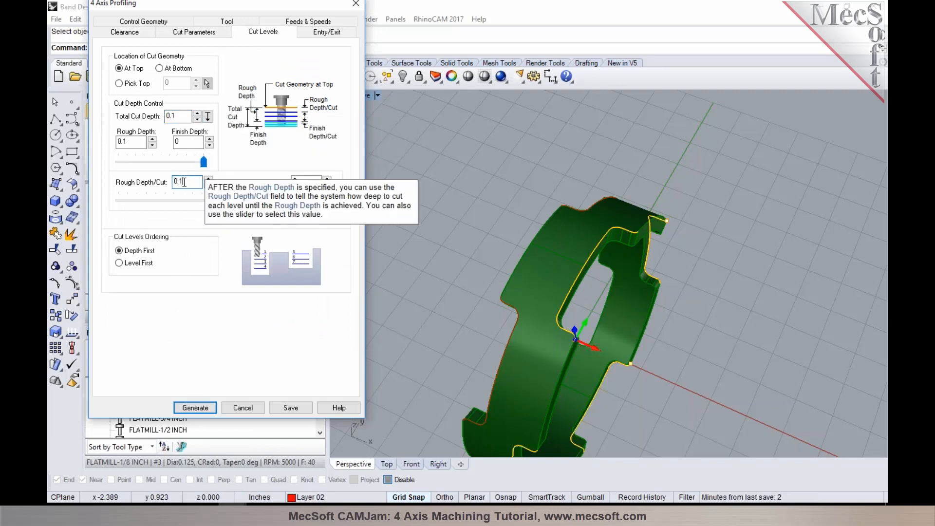
{"action": "left_click", "coordinate": [183, 116]}
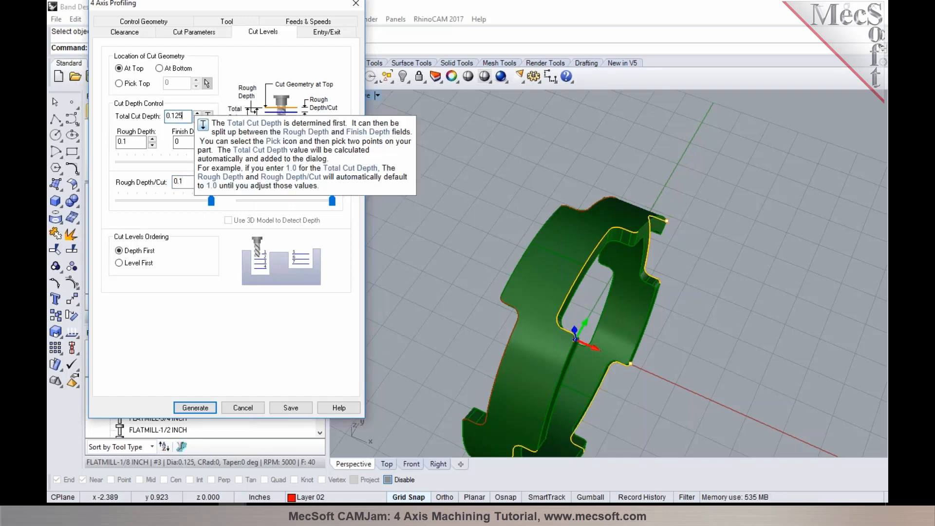
{"action": "key", "text": "Tab"}
{"action": "left_click", "coordinate": [192, 201]}
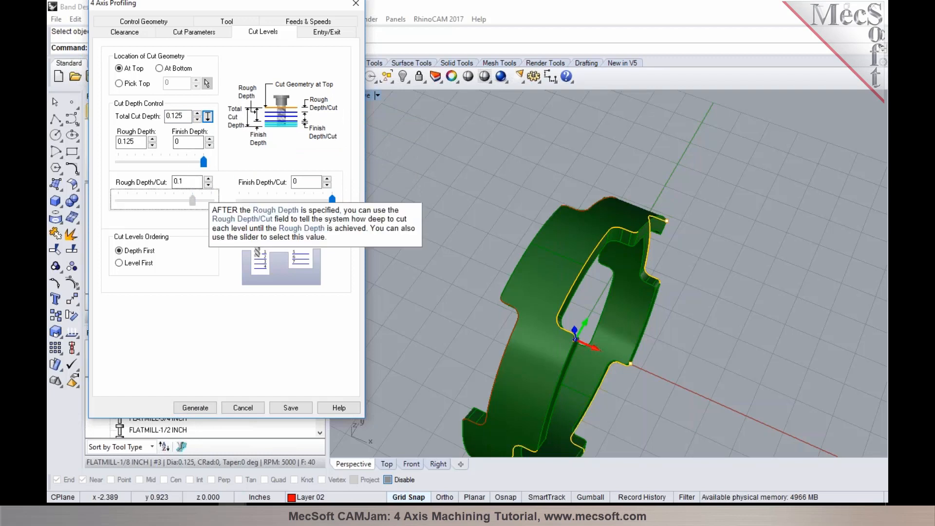
{"action": "left_click_drag", "start_coordinate": [168, 197], "coordinate": [162, 197]}
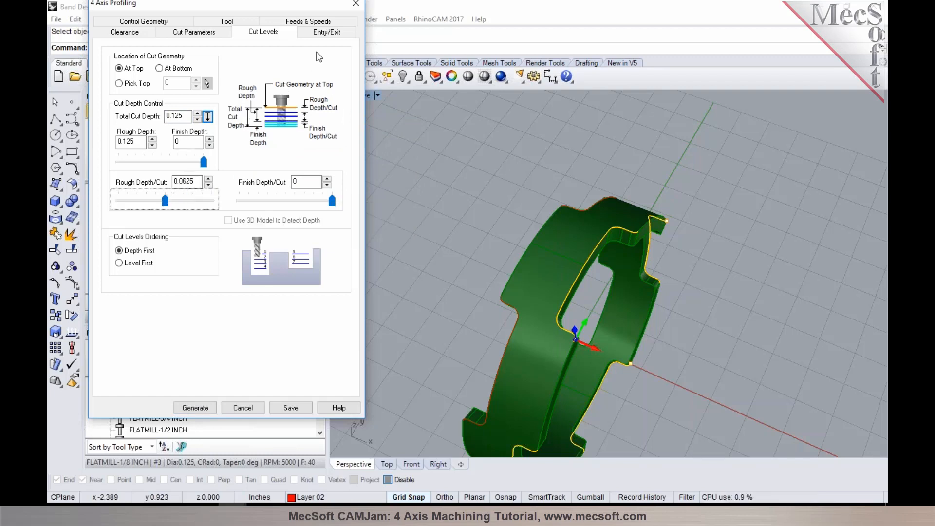
Set the entry motions to an approach length of 0.025 and a radial engage radius of 0.025
{"action": "left_click", "coordinate": [325, 33]}
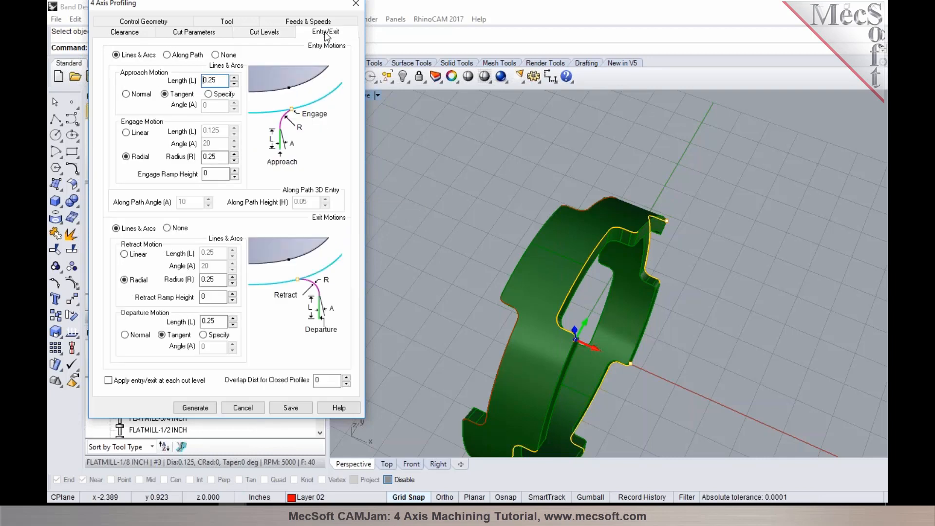
{"action": "left_click", "coordinate": [209, 81]}
{"action": "left_click", "coordinate": [209, 81]}
{"action": "type", "text": "0"}
{"action": "left_click", "coordinate": [212, 156]}
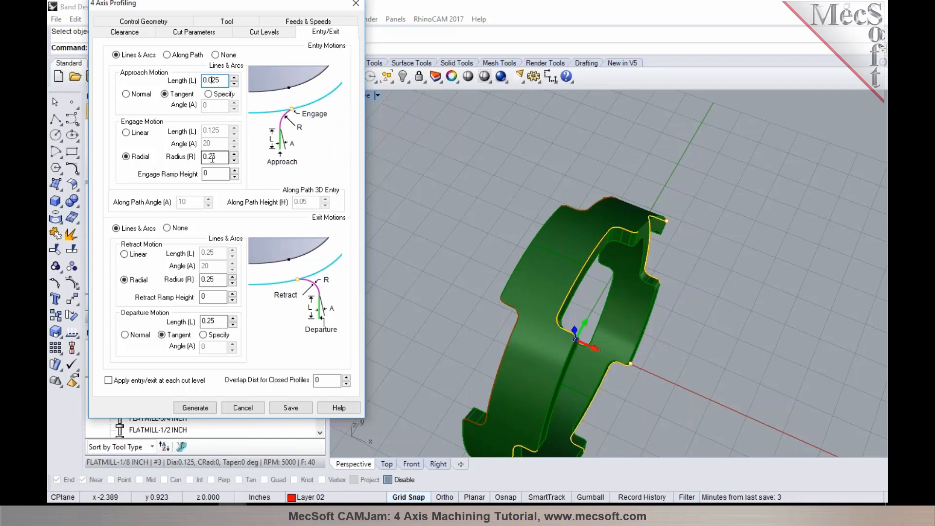
{"action": "type", "text": "0"}
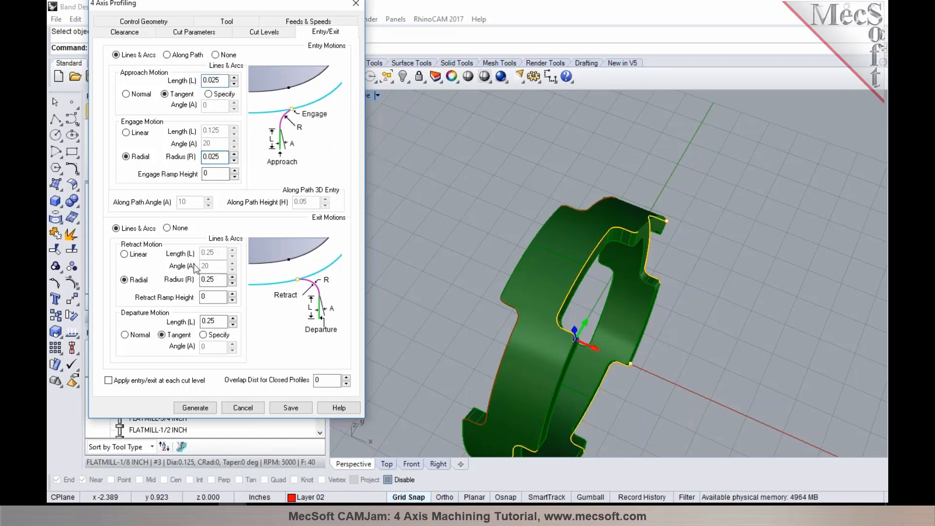
Set the exit motions to a radial retract radius of 0.025 and a departure length of 0.025
{"action": "left_click", "coordinate": [209, 280]}
{"action": "type", "text": "0"}
{"action": "left_click", "coordinate": [207, 321]}
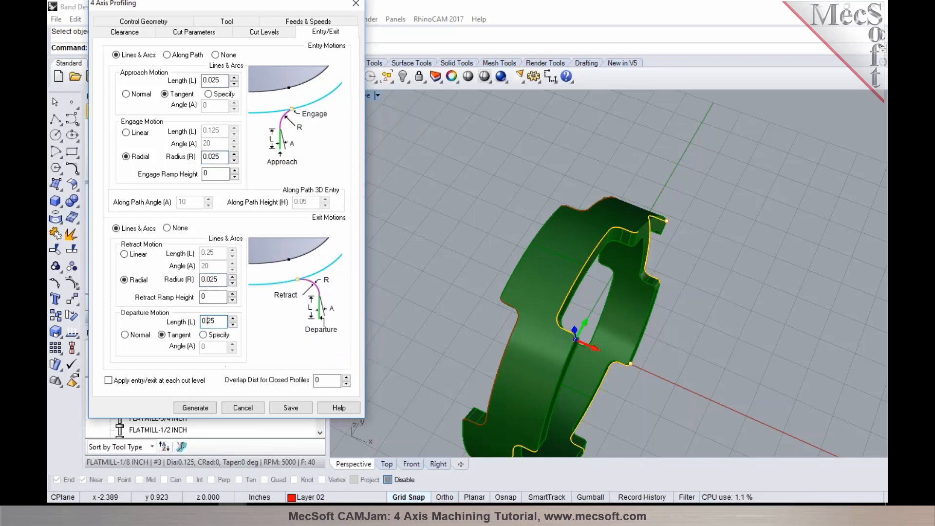
{"action": "left_click", "coordinate": [155, 378]}
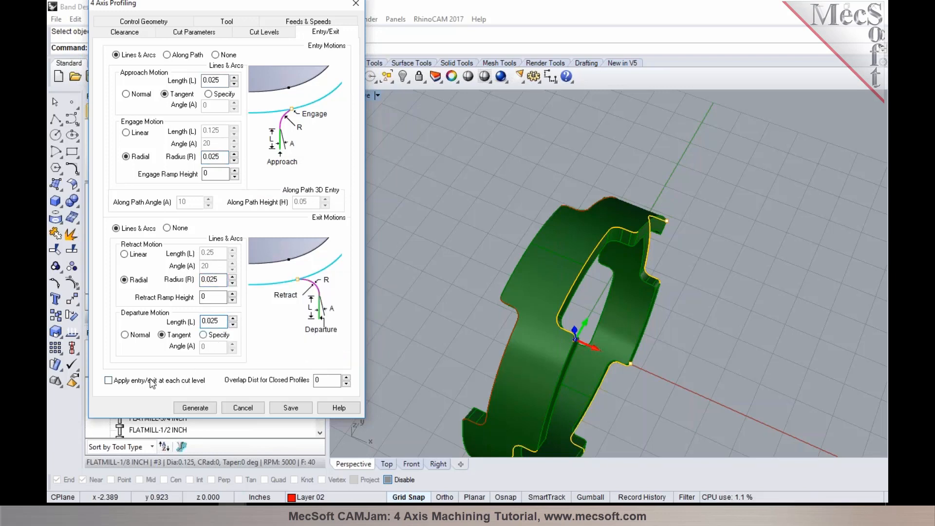
Generate the 4 Axis Profiling operation and display its toolpath around the ring
{"action": "left_click", "coordinate": [187, 411]}
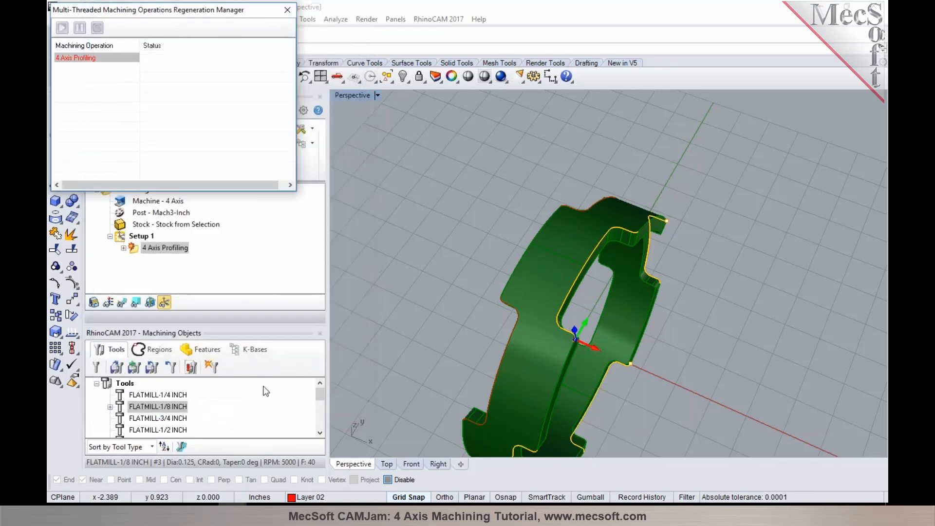
{"action": "left_click", "coordinate": [121, 303]}
{"action": "right_click_drag", "start_coordinate": [569, 273], "coordinate": [507, 229]}
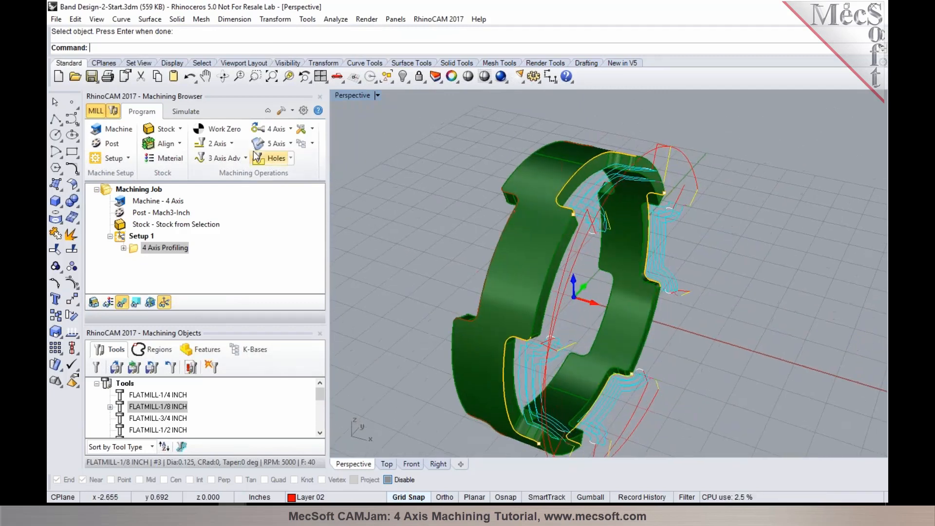
Simulate the profiling cut on the ring stock and reduce the simulation speed to its minimum
{"action": "left_click", "coordinate": [188, 112]}
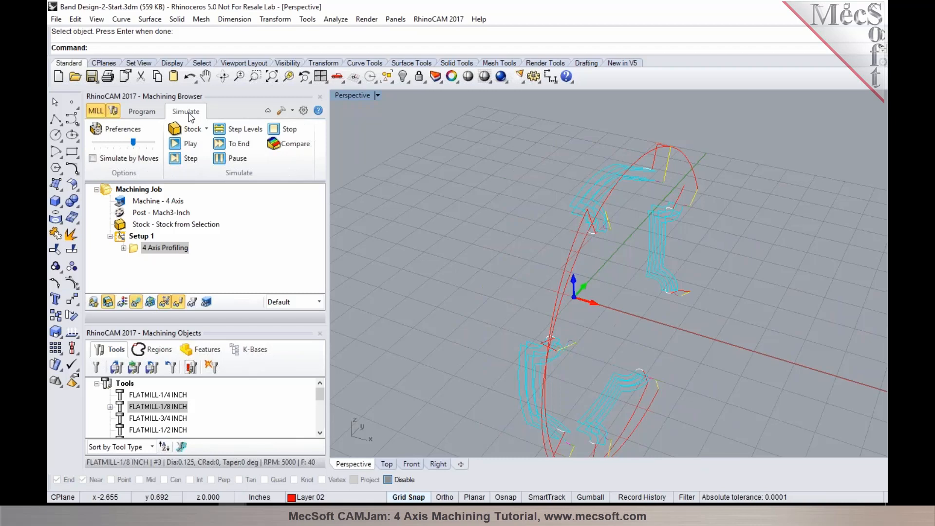
{"action": "left_click", "coordinate": [181, 145]}
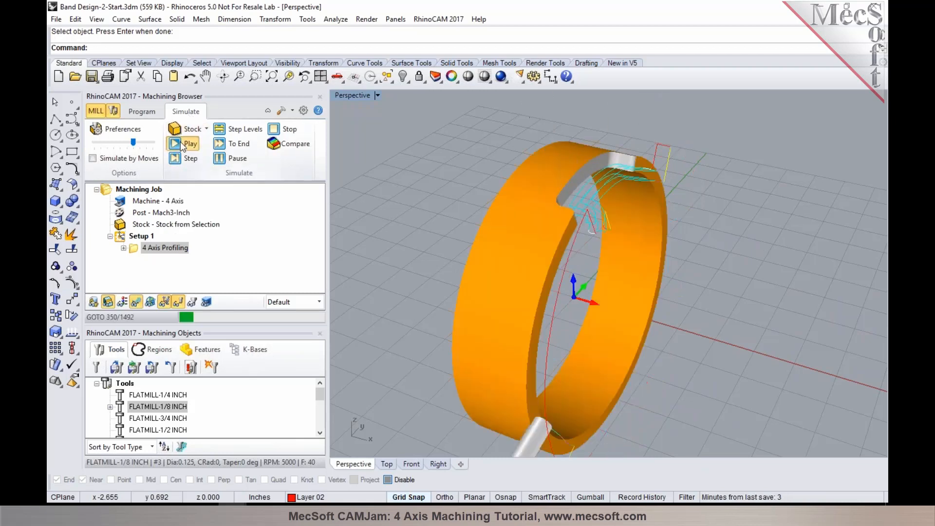
{"action": "left_click_drag", "start_coordinate": [130, 143], "coordinate": [125, 143]}
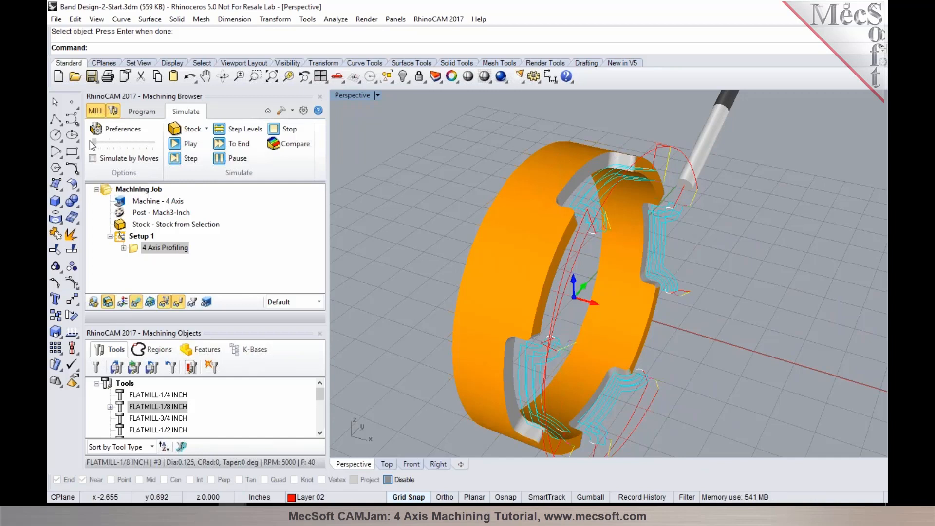
Set the simulation's maximum display interval to 0.2, replay the profiling simulation and inspect the machined cutouts
{"action": "left_click", "coordinate": [127, 127]}
{"action": "left_click", "coordinate": [581, 144]}
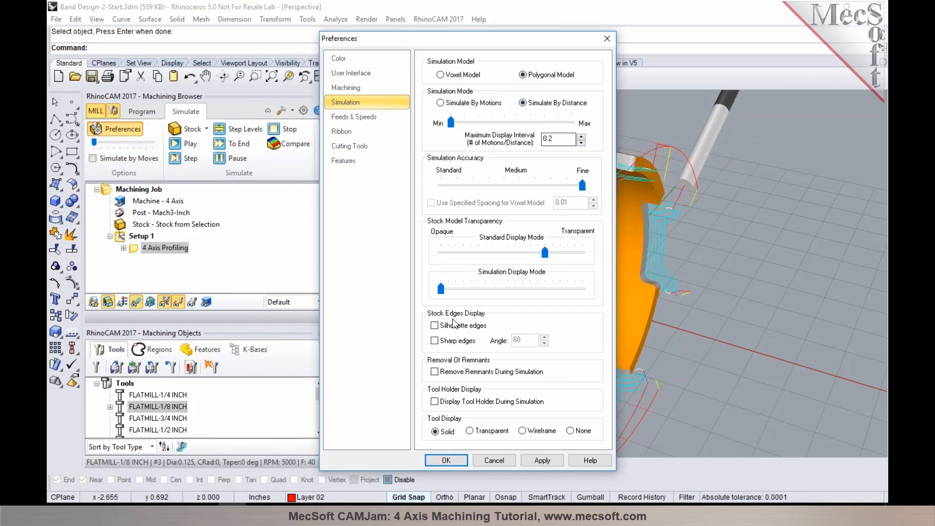
{"action": "left_click", "coordinate": [448, 463]}
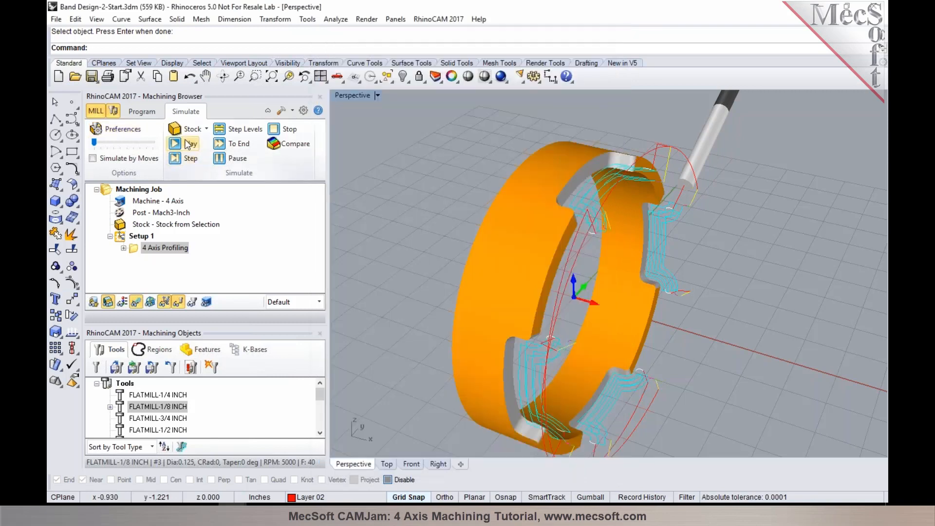
{"action": "left_click", "coordinate": [187, 146]}
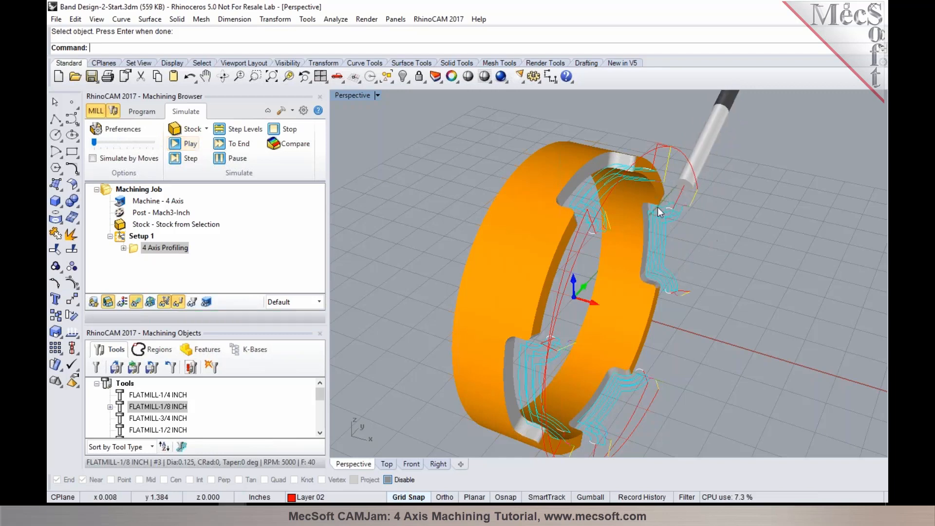
{"action": "right_click_drag", "start_coordinate": [647, 193], "coordinate": [619, 201]}
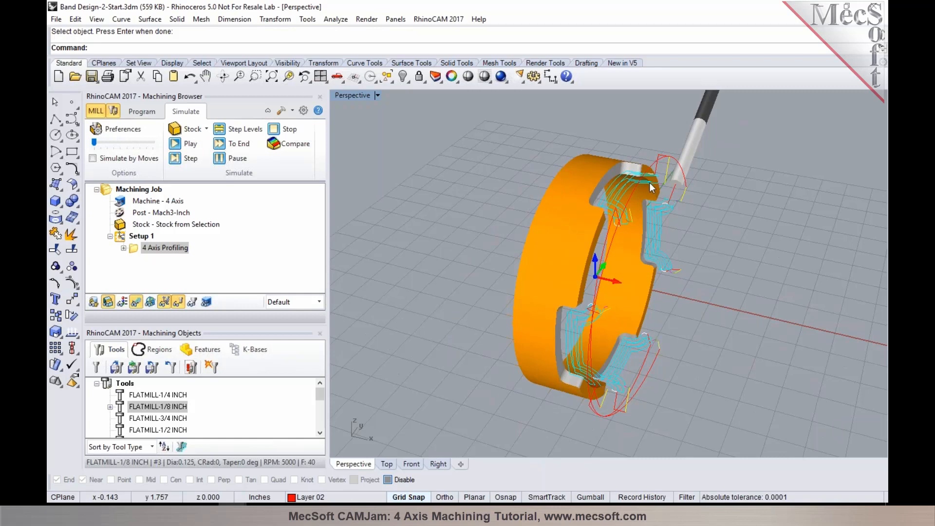
{"action": "scroll", "coordinate": [650, 185], "scroll_direction": "up", "scroll_amount": 2}
{"action": "scroll", "coordinate": [710, 202], "scroll_direction": "down", "scroll_amount": 1}
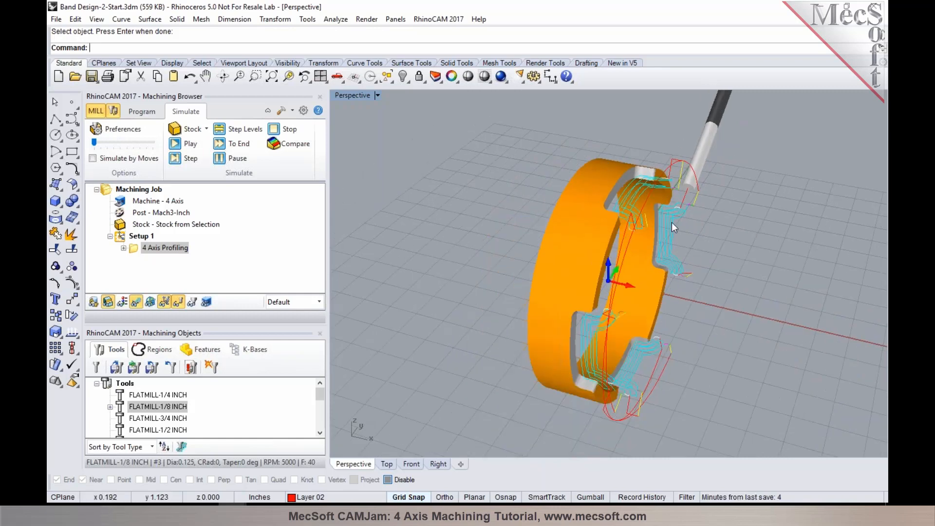
Duplicate the 4 Axis Profiling operation under Setup 1 by copying and pasting it
{"action": "left_click", "coordinate": [130, 112]}
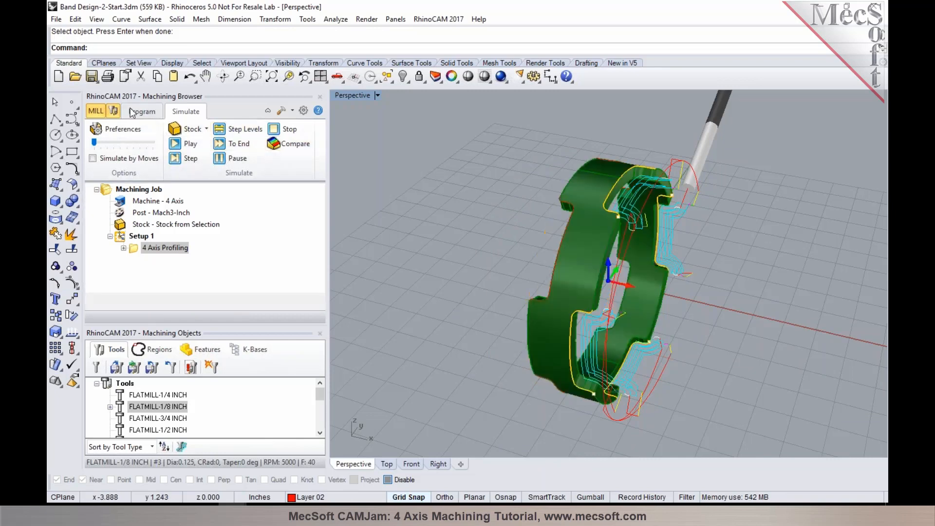
{"action": "left_click", "coordinate": [133, 250]}
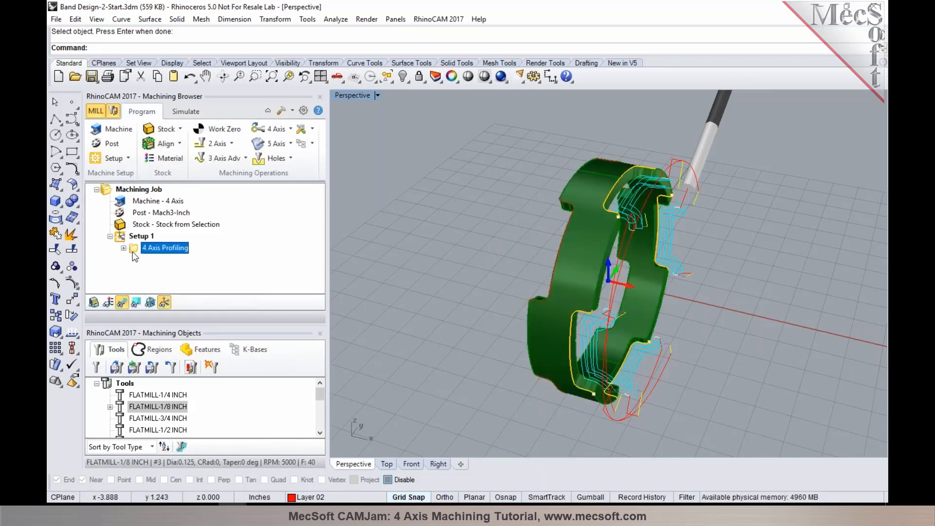
{"action": "key", "text": "ctrl+v"}
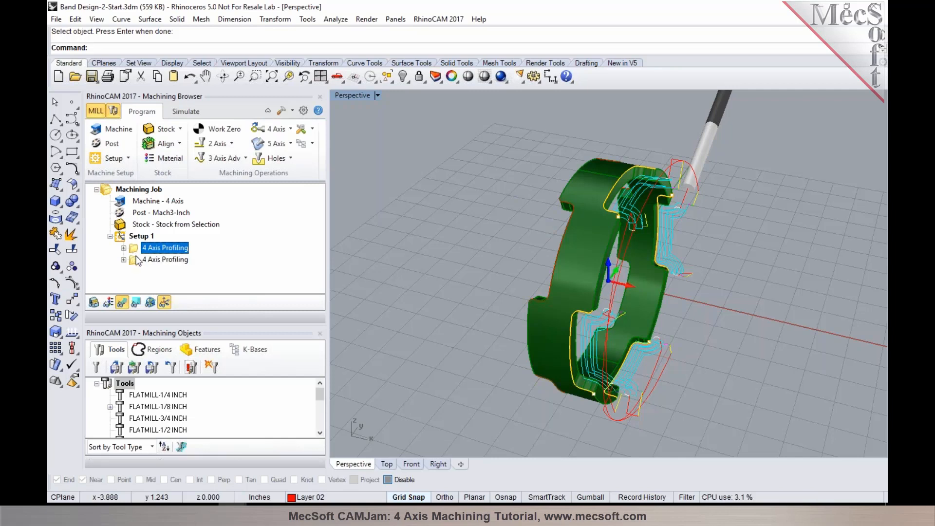
Open the copied 4 Axis Profiling operation and remove all of its machining regions
{"action": "left_click", "coordinate": [138, 260]}
{"action": "right_click_drag", "start_coordinate": [467, 241], "coordinate": [580, 266]}
{"action": "double_click", "coordinate": [137, 260]}
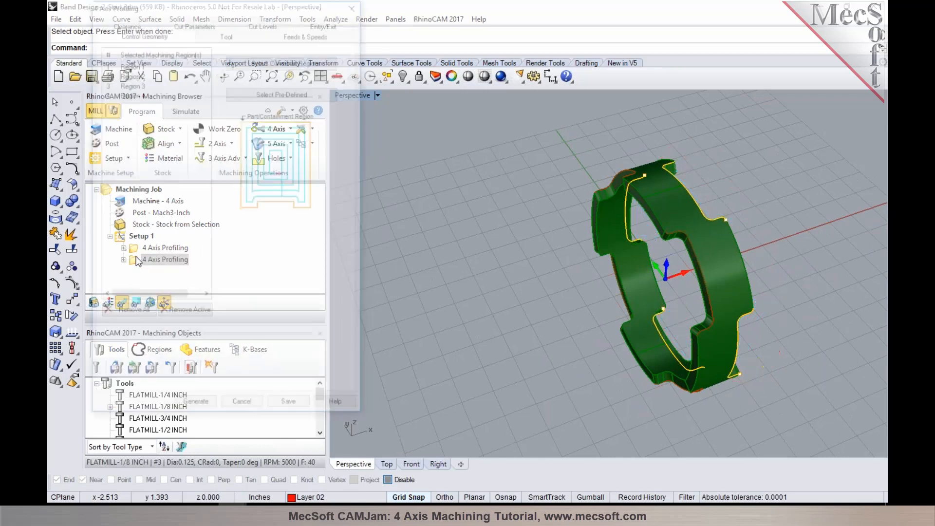
{"action": "left_click", "coordinate": [126, 313]}
Start selecting curves as regions and pick the profiles of two cutouts on the opposite side of the ring
{"action": "left_click", "coordinate": [257, 62]}
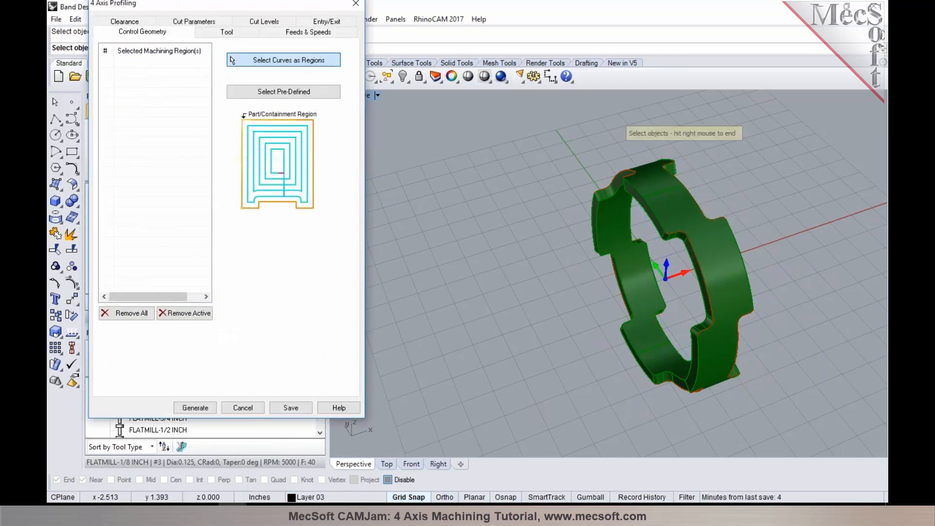
{"action": "left_click", "coordinate": [679, 236]}
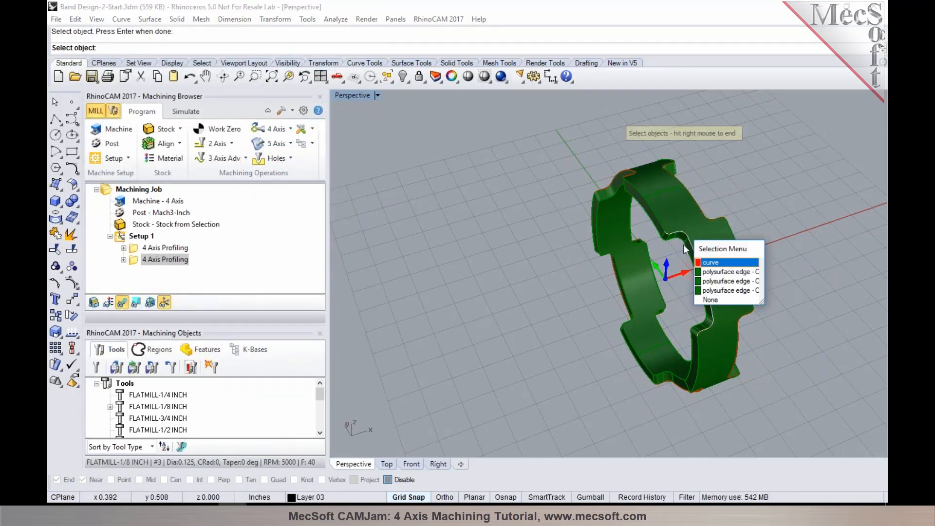
{"action": "left_click", "coordinate": [728, 270]}
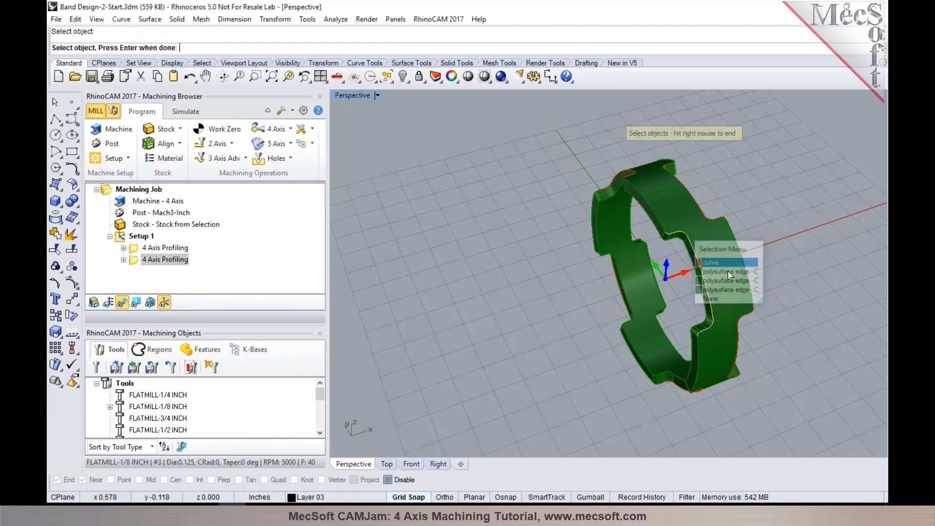
{"action": "left_click", "coordinate": [677, 388]}
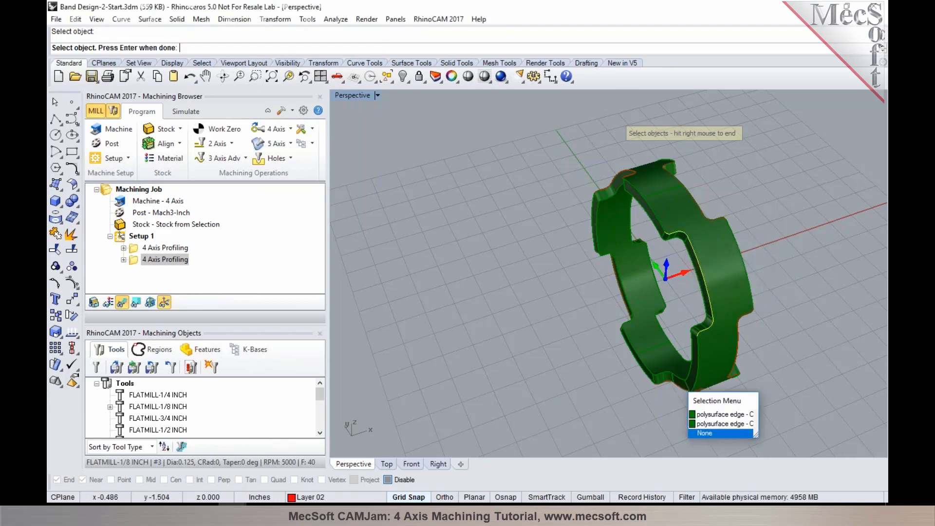
{"action": "left_click", "coordinate": [706, 433]}
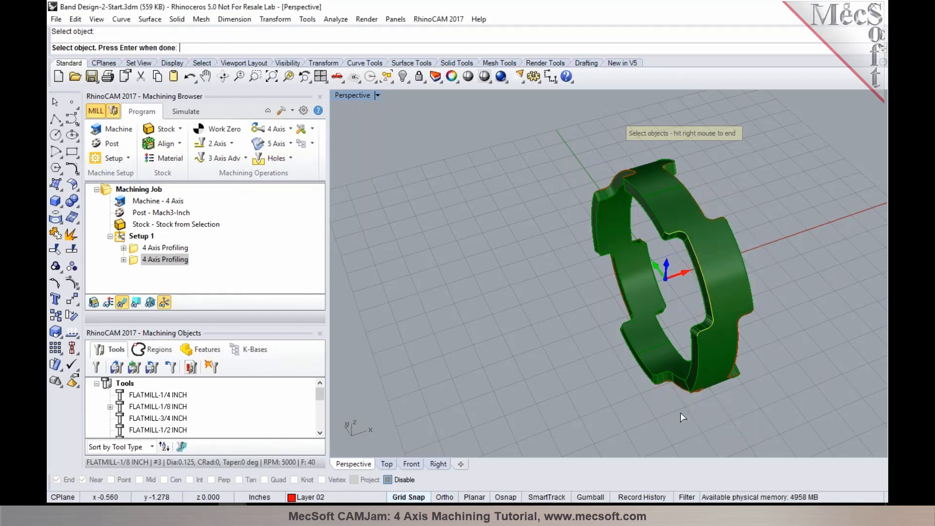
{"action": "left_click", "coordinate": [675, 386]}
{"action": "left_click", "coordinate": [726, 423]}
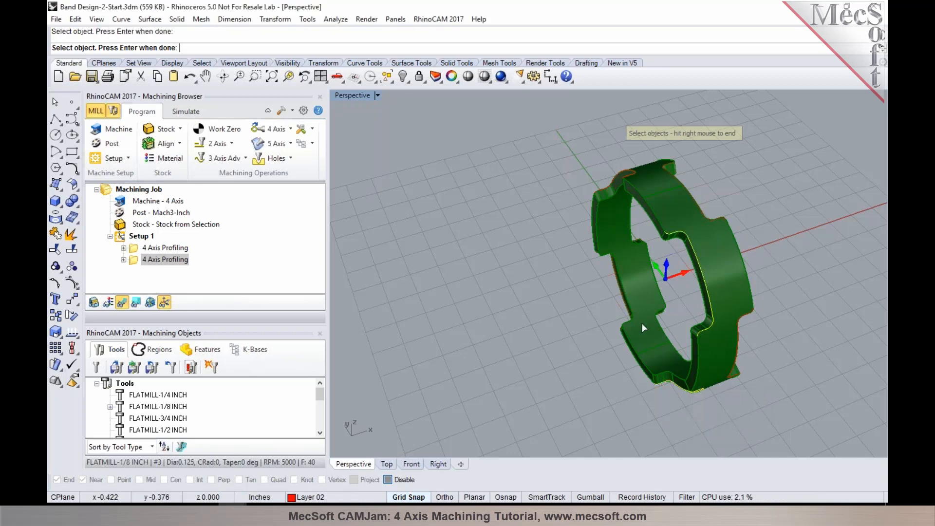
Add the curves of the remaining two cutouts on that side and finish the region selection
{"action": "left_click", "coordinate": [627, 306]}
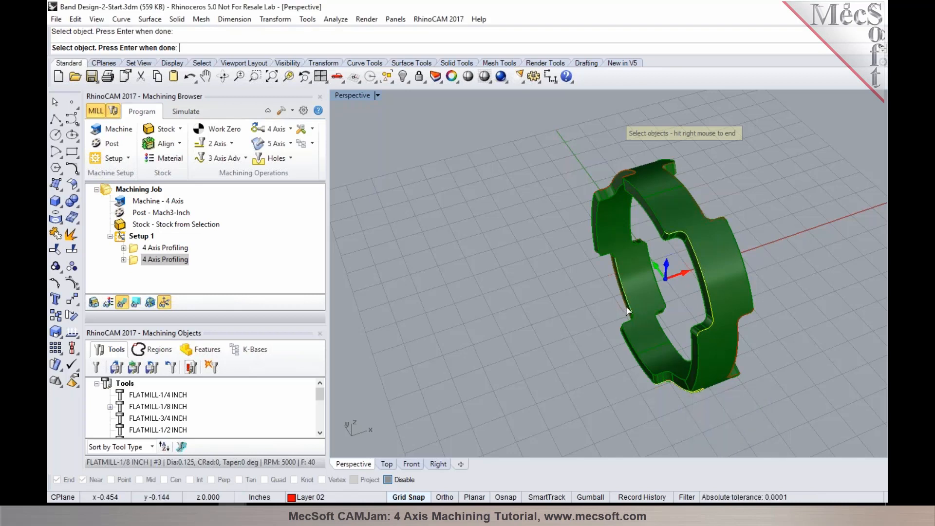
{"action": "scroll", "coordinate": [629, 311], "scroll_direction": "up", "scroll_amount": 5}
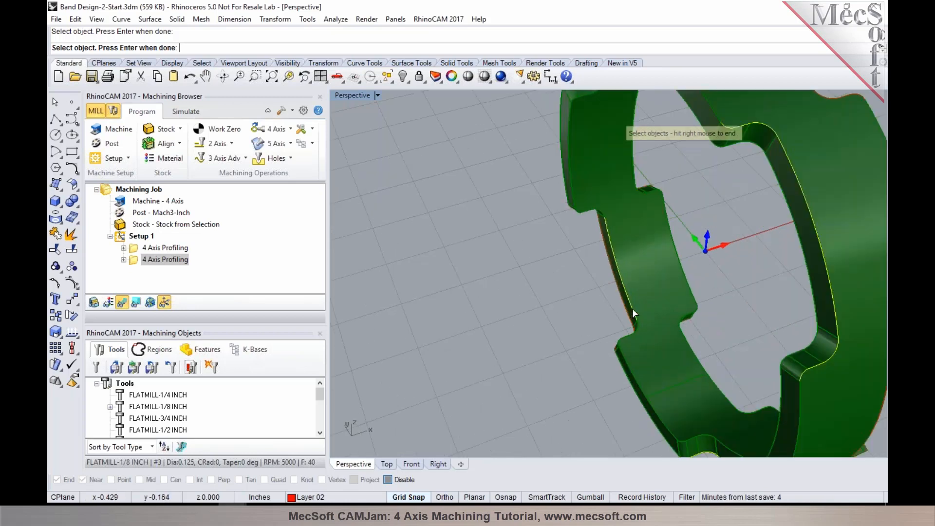
{"action": "left_click", "coordinate": [628, 314]}
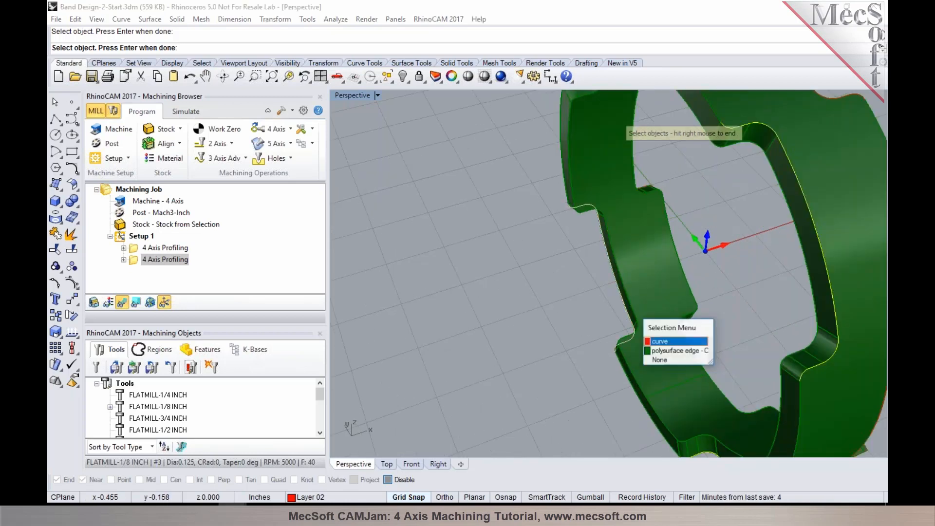
{"action": "left_click", "coordinate": [665, 344]}
{"action": "scroll", "coordinate": [619, 350], "scroll_direction": "down", "scroll_amount": 5}
{"action": "scroll", "coordinate": [620, 349], "scroll_direction": "up", "scroll_amount": 5}
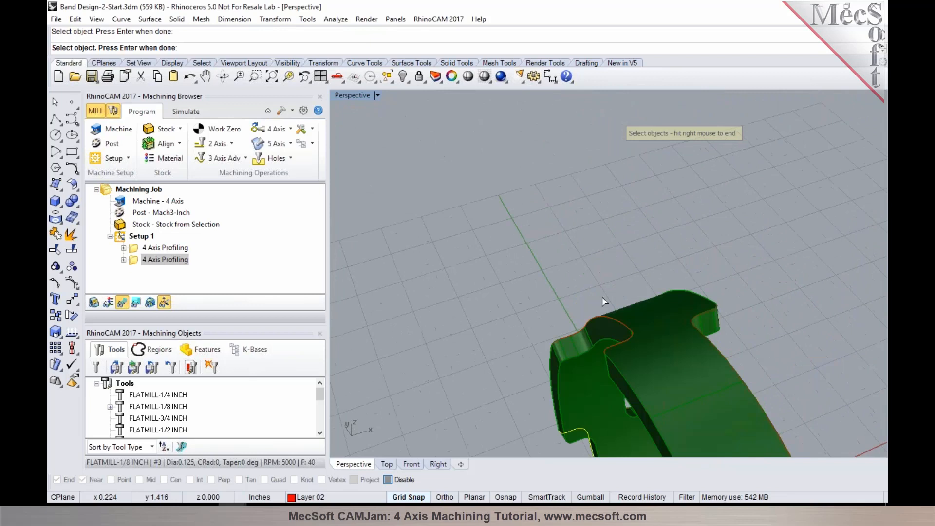
{"action": "left_click", "coordinate": [605, 316]}
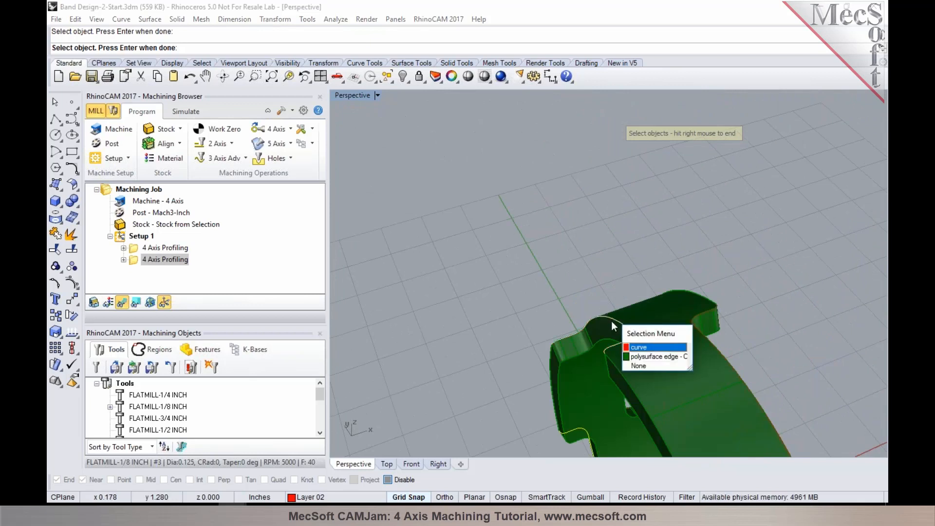
{"action": "left_click", "coordinate": [632, 348]}
{"action": "right_click", "coordinate": [574, 276]}
Generate the copied profiling operation's toolpath for the four newly selected regions
{"action": "scroll", "coordinate": [578, 201], "scroll_direction": "down", "scroll_amount": 5}
{"action": "right_click_drag", "start_coordinate": [698, 281], "coordinate": [601, 264]}
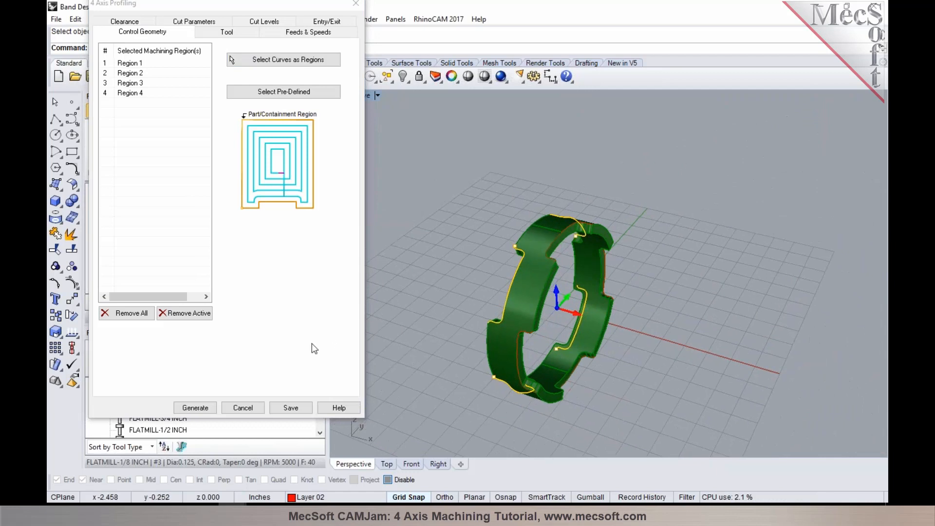
{"action": "left_click", "coordinate": [207, 408]}
{"action": "right_click_drag", "start_coordinate": [463, 257], "coordinate": [538, 254]}
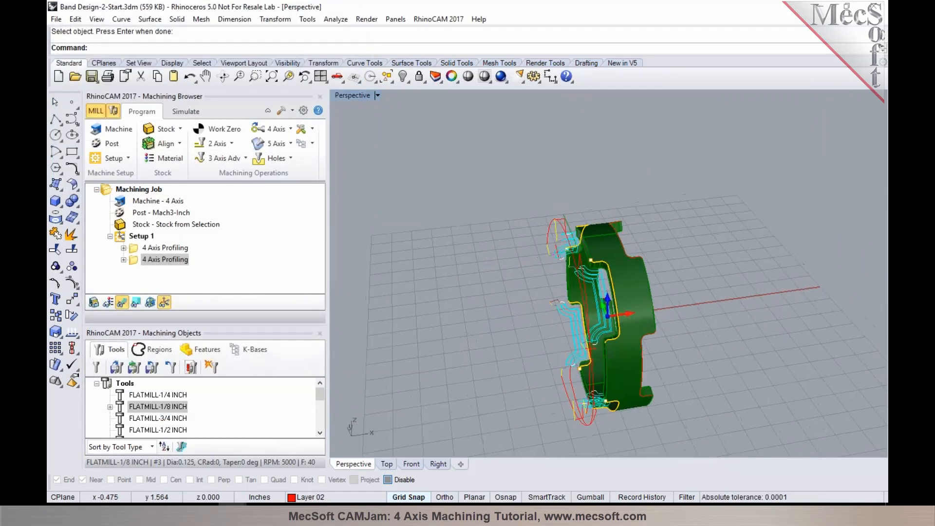
Simulate the second 4 Axis Profiling operation to check the cutouts on the ring's other side
{"action": "left_click", "coordinate": [185, 111]}
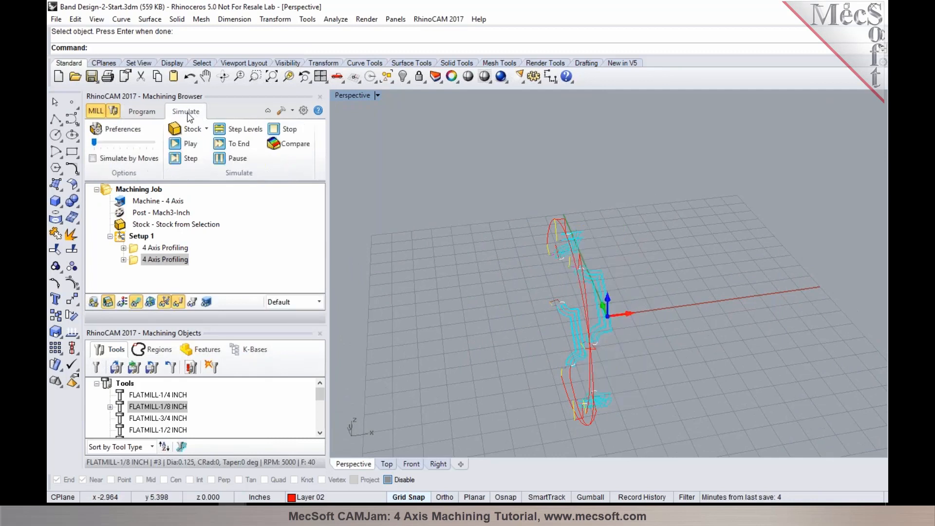
{"action": "left_click", "coordinate": [178, 143]}
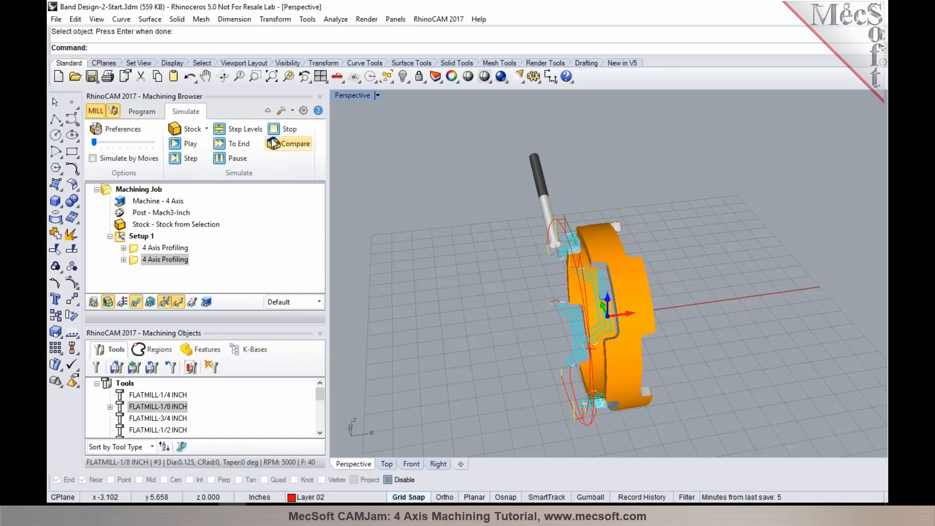
{"action": "left_click", "coordinate": [143, 112]}
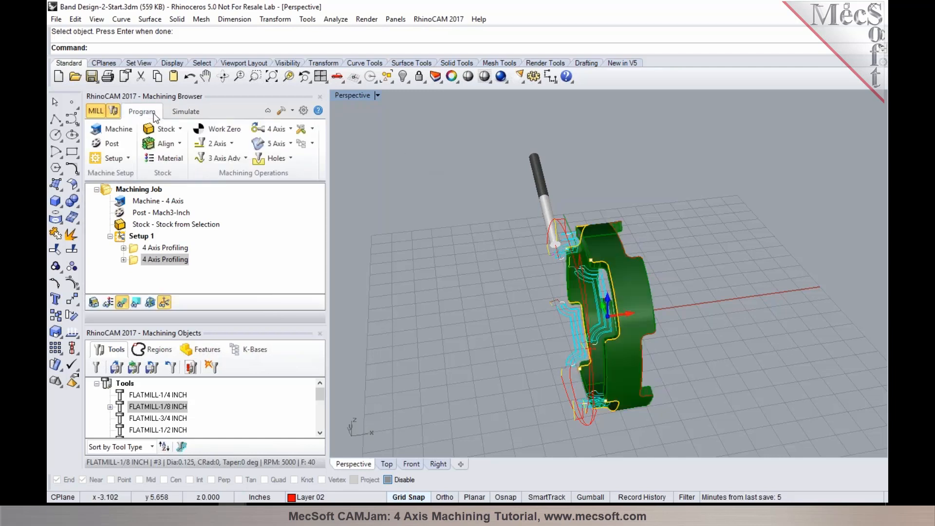
Open the Mach3-Inch post-processor for editing and bring up its feed rate settings
{"action": "left_click", "coordinate": [111, 145]}
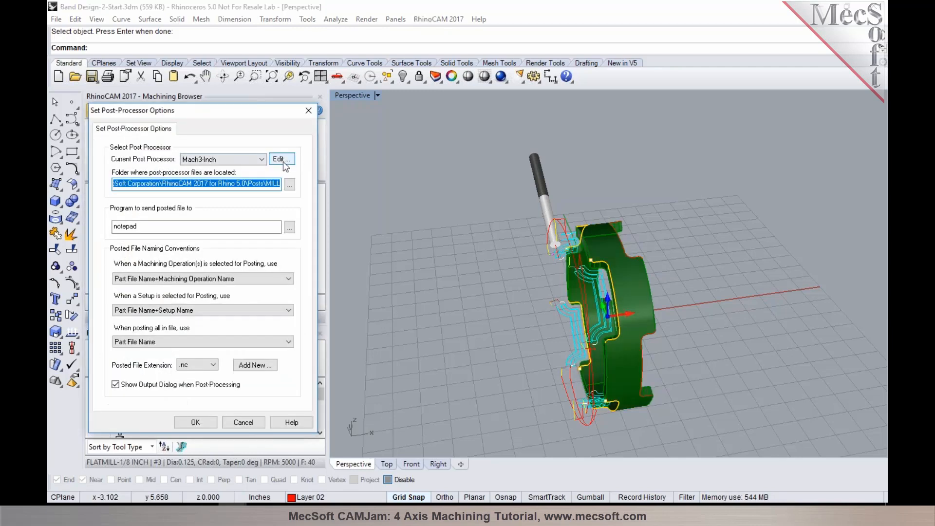
{"action": "left_click", "coordinate": [281, 159]}
{"action": "left_click", "coordinate": [465, 307]}
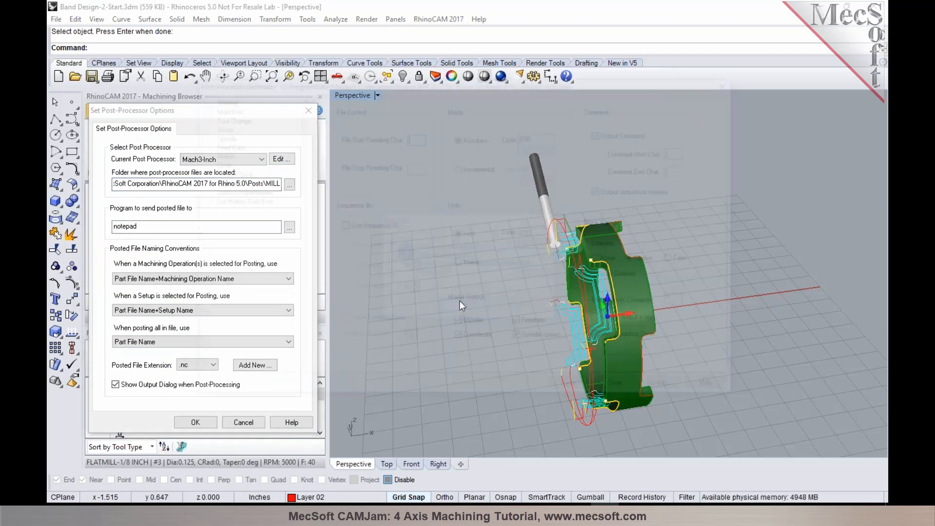
{"action": "left_click", "coordinate": [221, 145]}
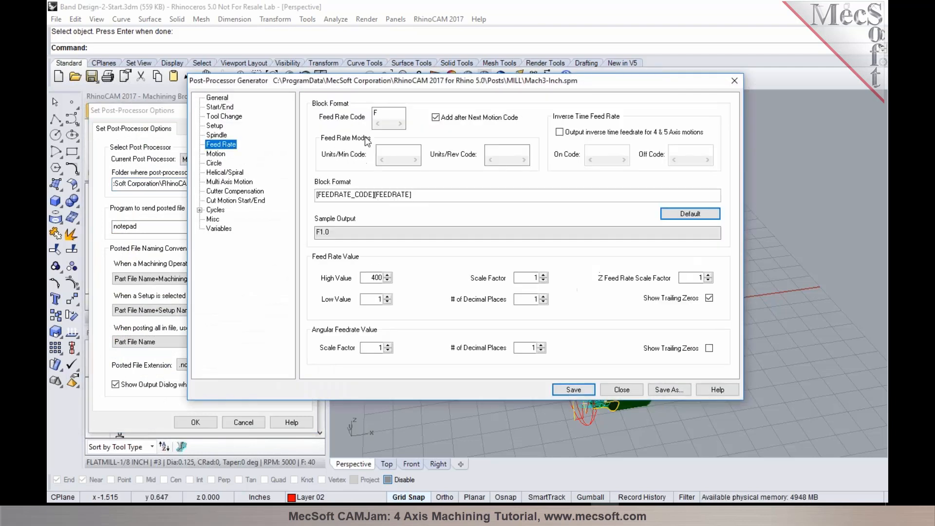
Enable inverse time feedrate output for 4 and 5 axis motions with on code G93 and off code G94, and save the post-processor
{"action": "left_click", "coordinate": [560, 132]}
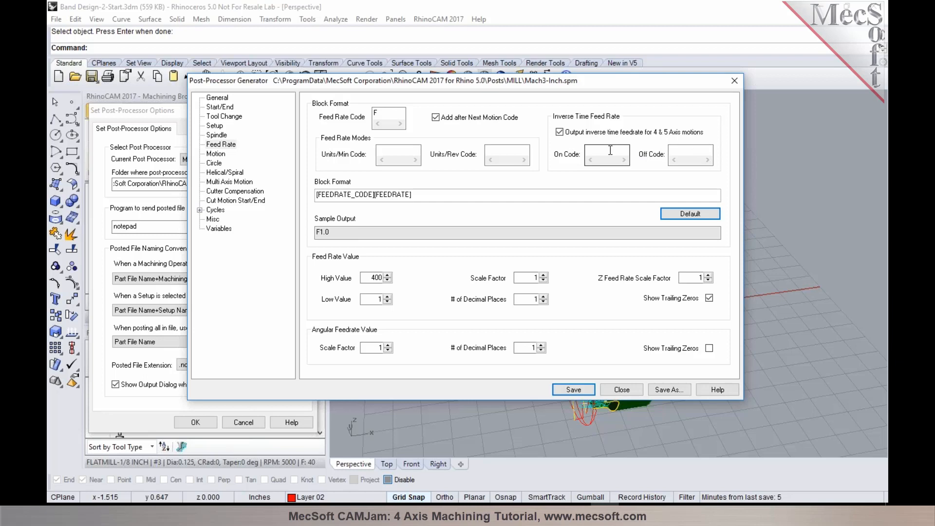
{"action": "left_click", "coordinate": [610, 151]}
{"action": "type", "text": "G93"}
{"action": "left_click", "coordinate": [684, 150]}
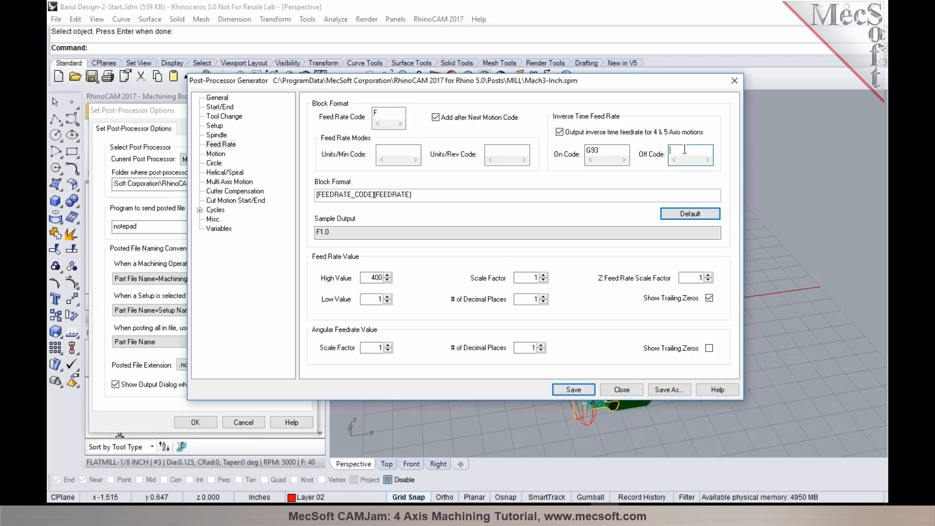
{"action": "type", "text": "G94"}
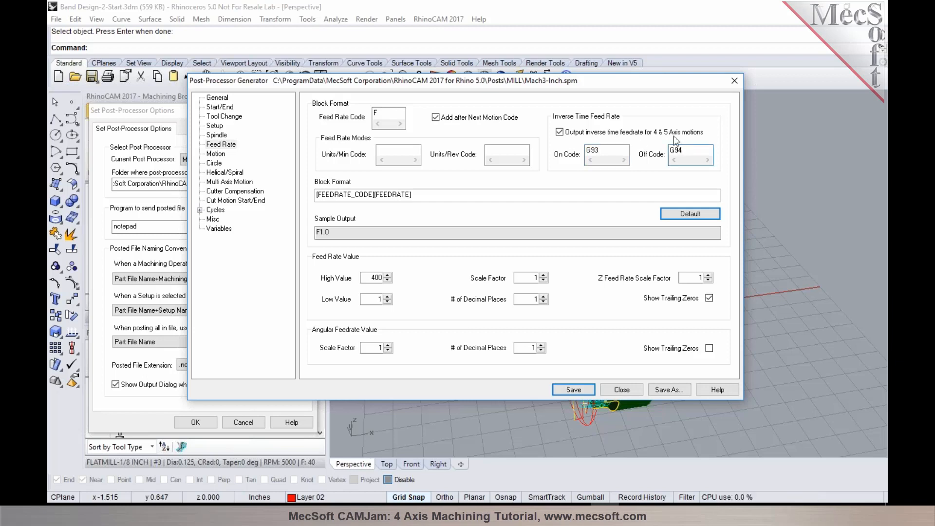
{"action": "left_click", "coordinate": [574, 390]}
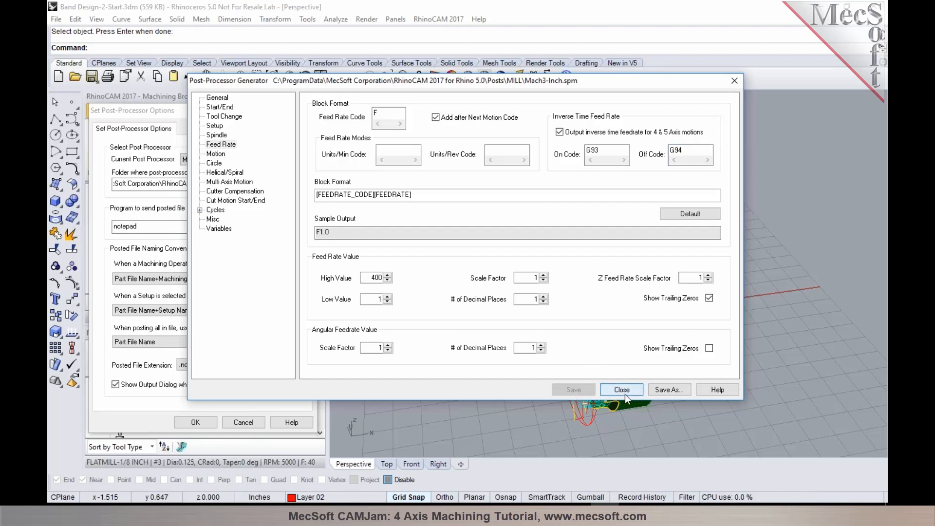
{"action": "left_click", "coordinate": [623, 392]}
{"action": "left_click", "coordinate": [196, 423]}
Post Setup 1 to the Desktop as Band Design-2-Start_Setup 1.nc with Mach3-Inch and review the feed values in the G-code
{"action": "left_click", "coordinate": [142, 236]}
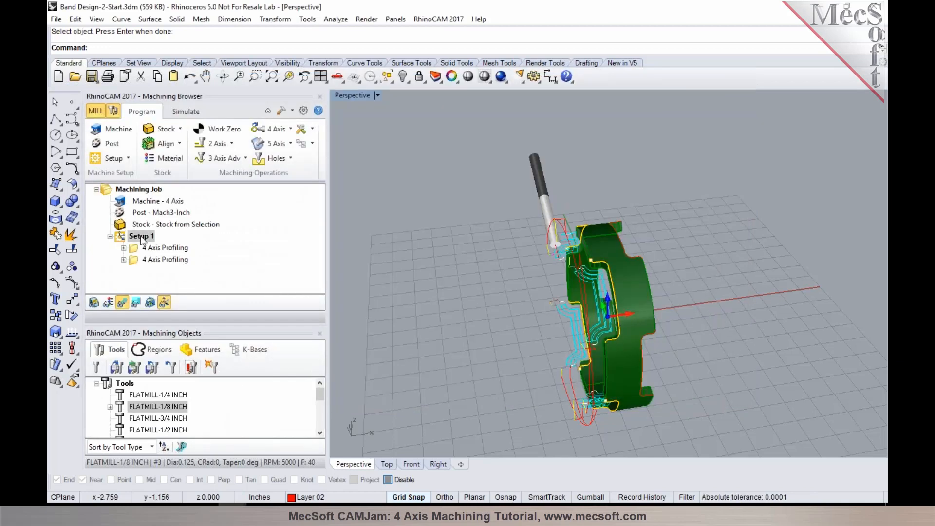
{"action": "right_click", "coordinate": [144, 236]}
{"action": "left_click", "coordinate": [180, 264]}
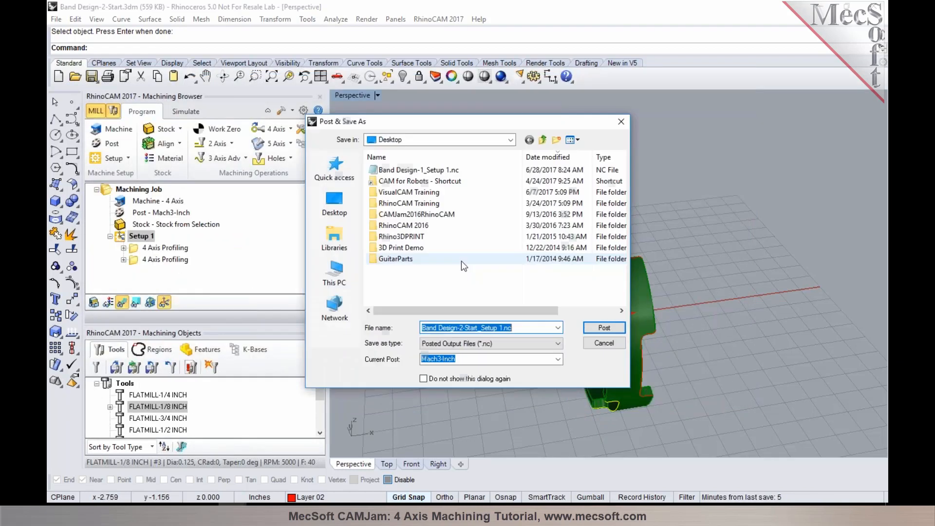
{"action": "left_click", "coordinate": [598, 324]}
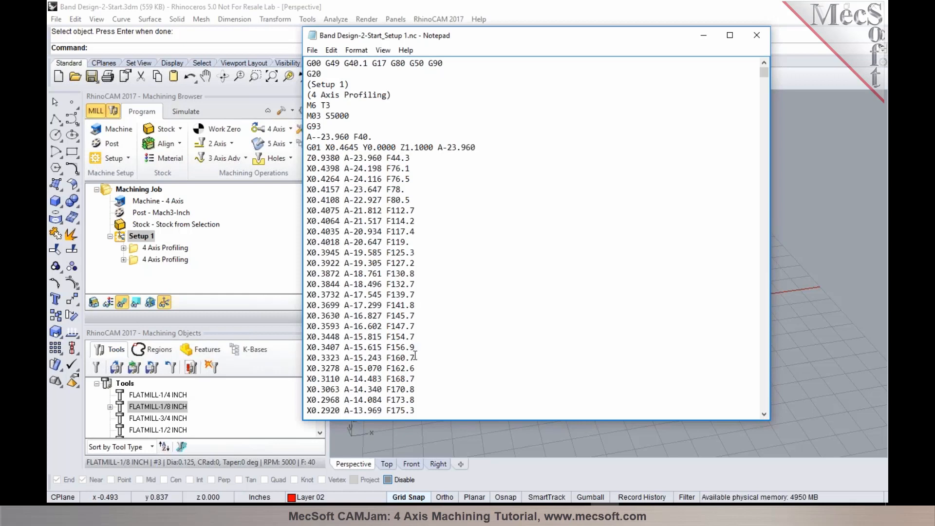
{"action": "scroll", "coordinate": [417, 358], "scroll_direction": "down", "scroll_amount": 5}
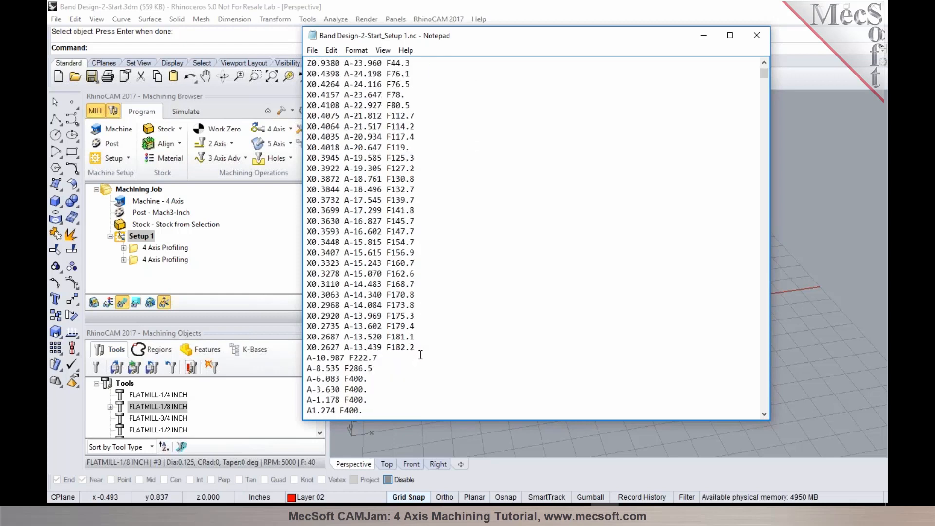
{"action": "scroll", "coordinate": [430, 224], "scroll_direction": "down", "scroll_amount": 12}
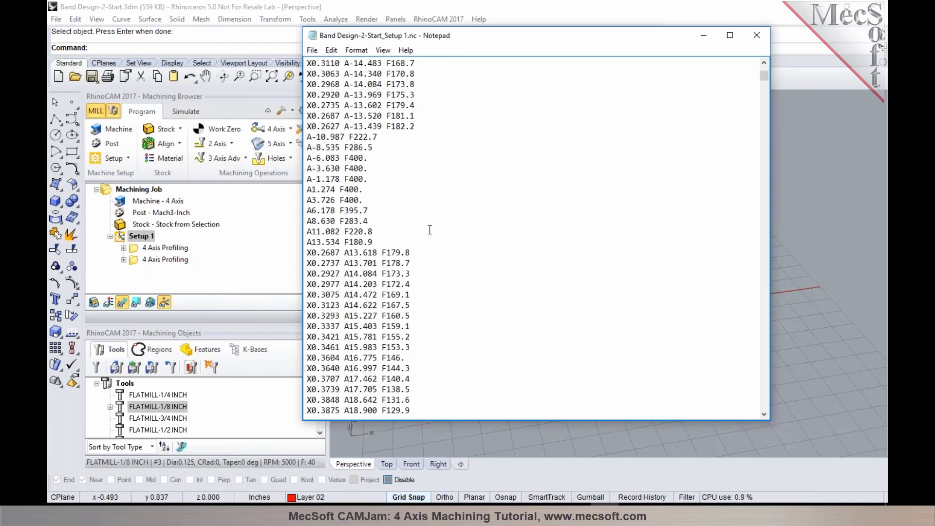